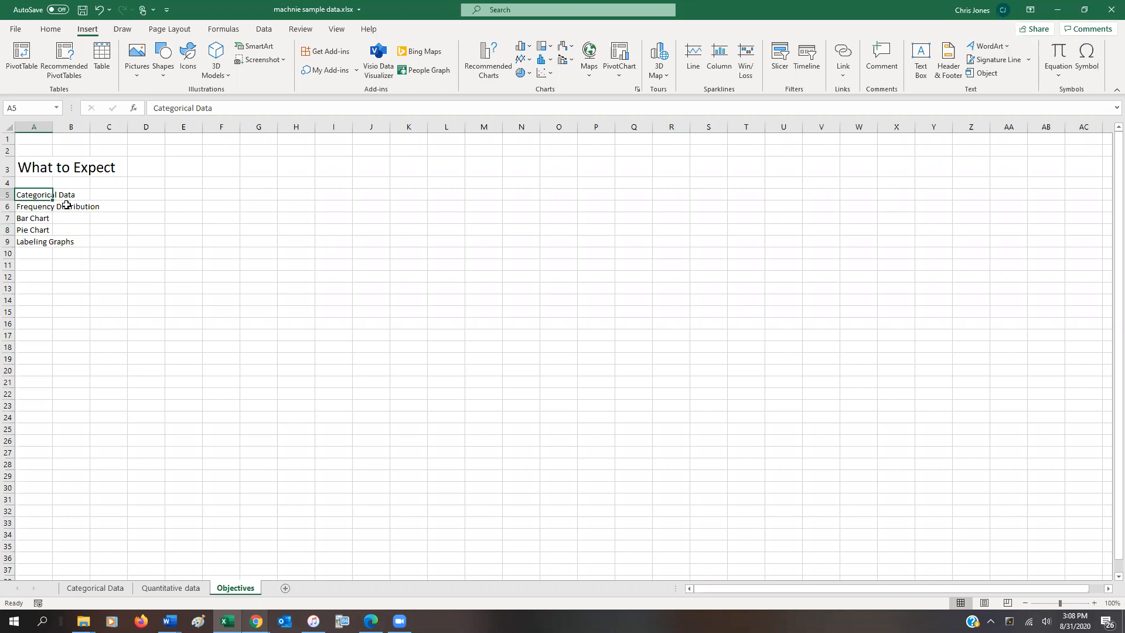
# Review the topics on the Objectives sheet and examine the science majors data on the Categorical Data sheet.
pyautogui.click(43, 205)
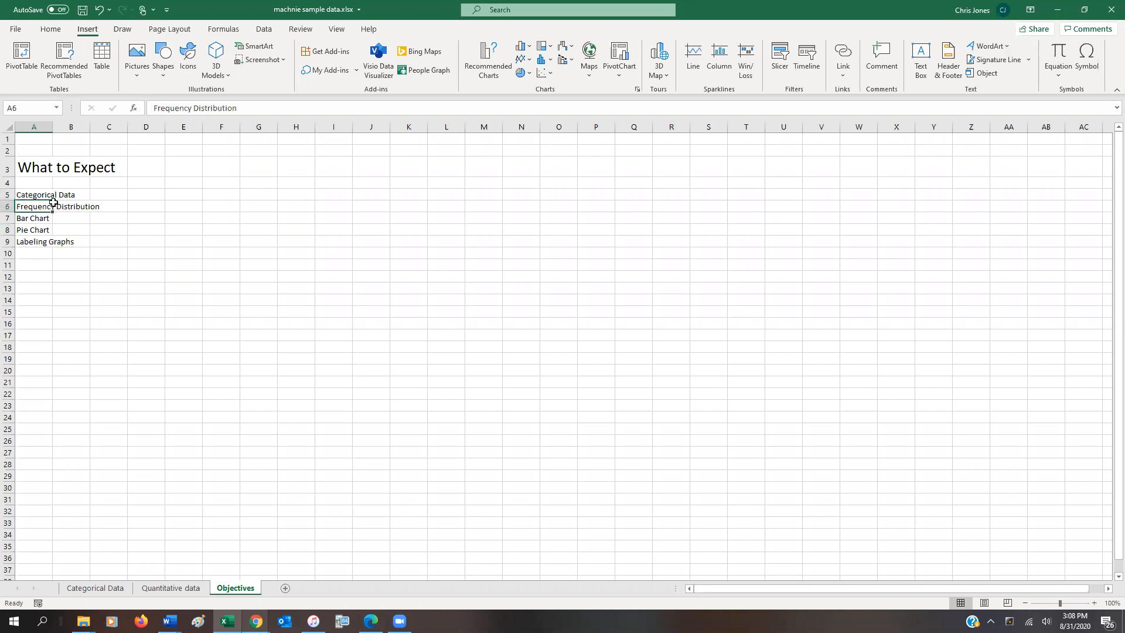
pyautogui.moveTo(41, 216)
pyautogui.mouseDown()
pyautogui.moveTo(39, 240)
pyautogui.moveTo(40, 229)
pyautogui.mouseUp()
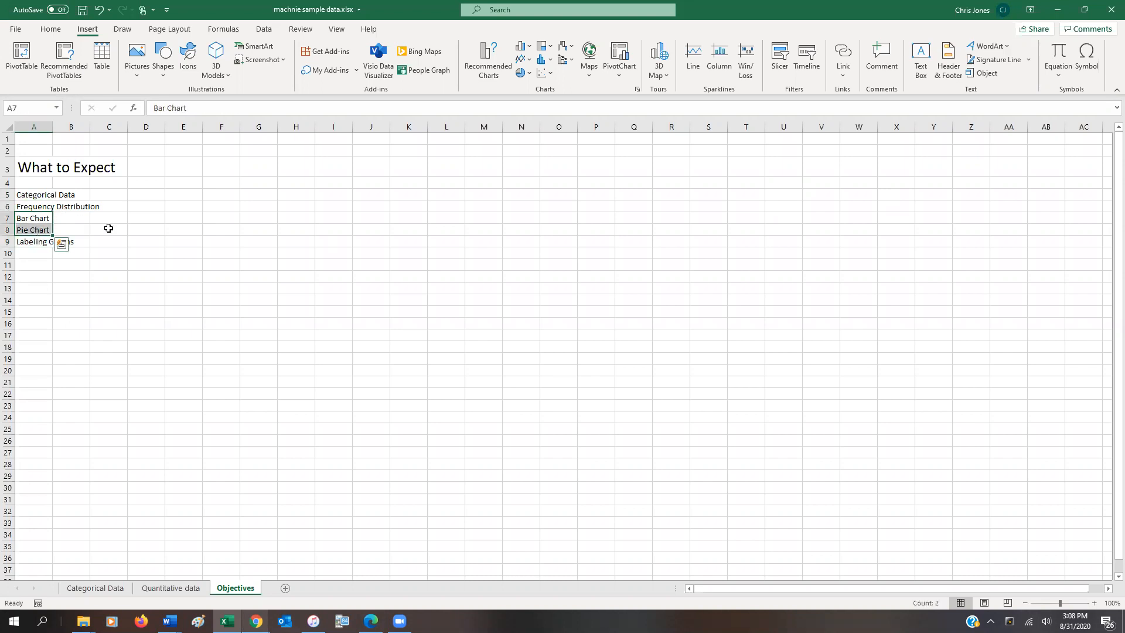
pyautogui.click(38, 241)
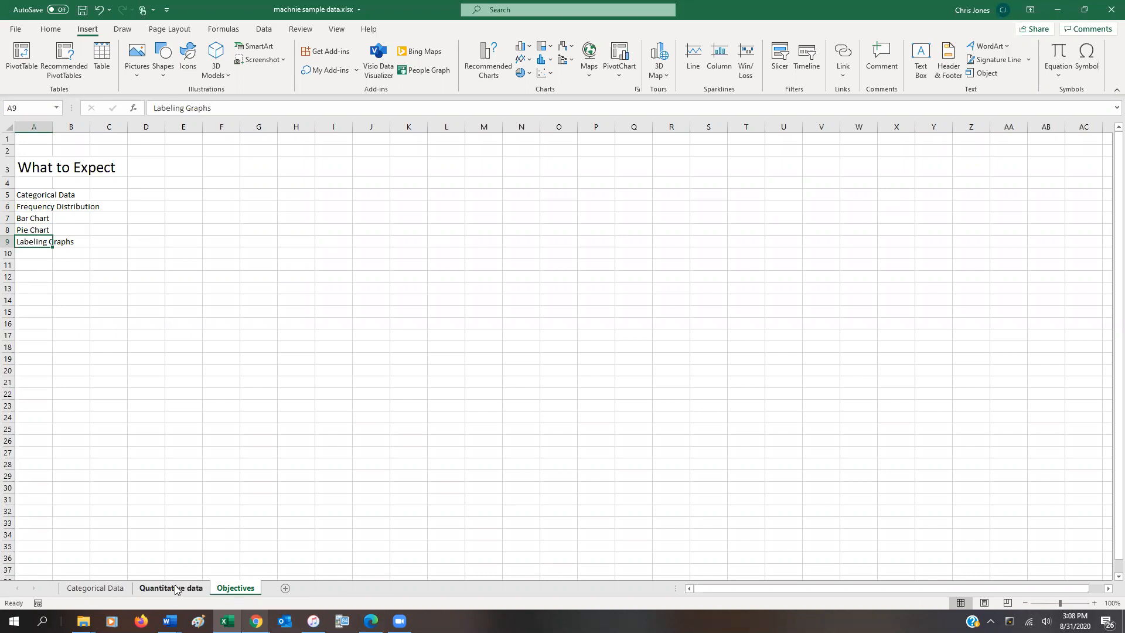
pyautogui.click(98, 589)
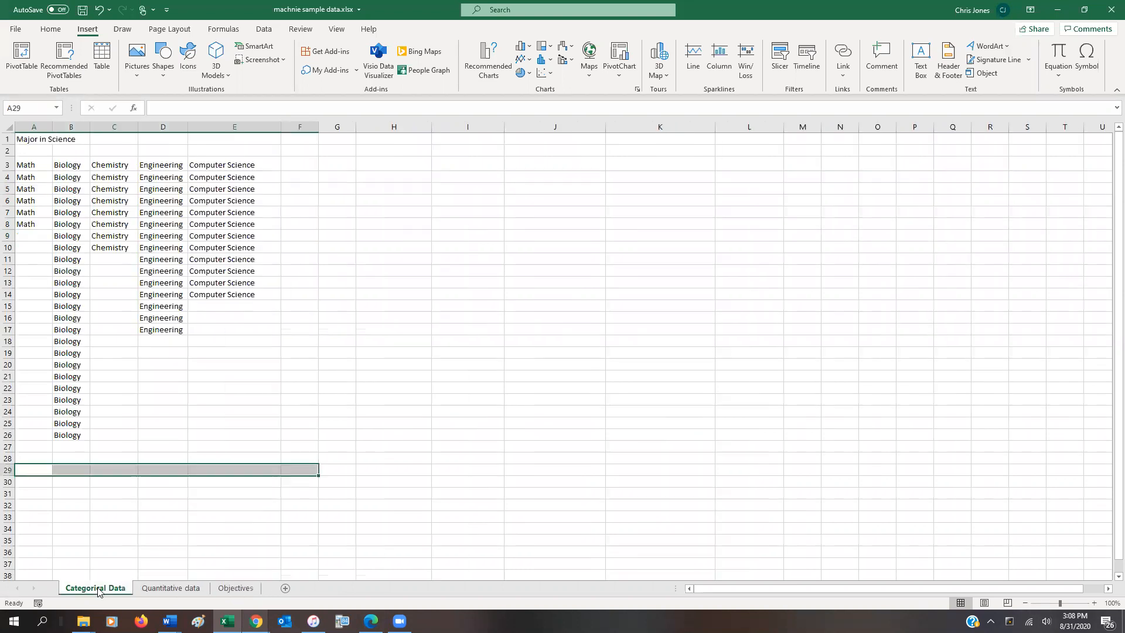
pyautogui.click(287, 357)
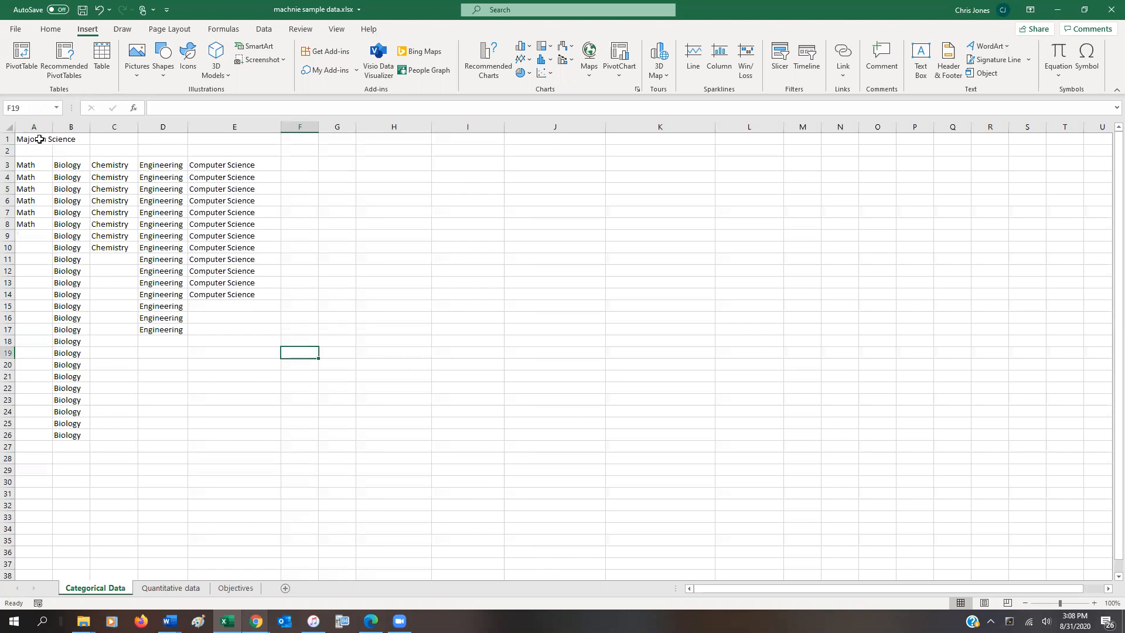
pyautogui.click(48, 139)
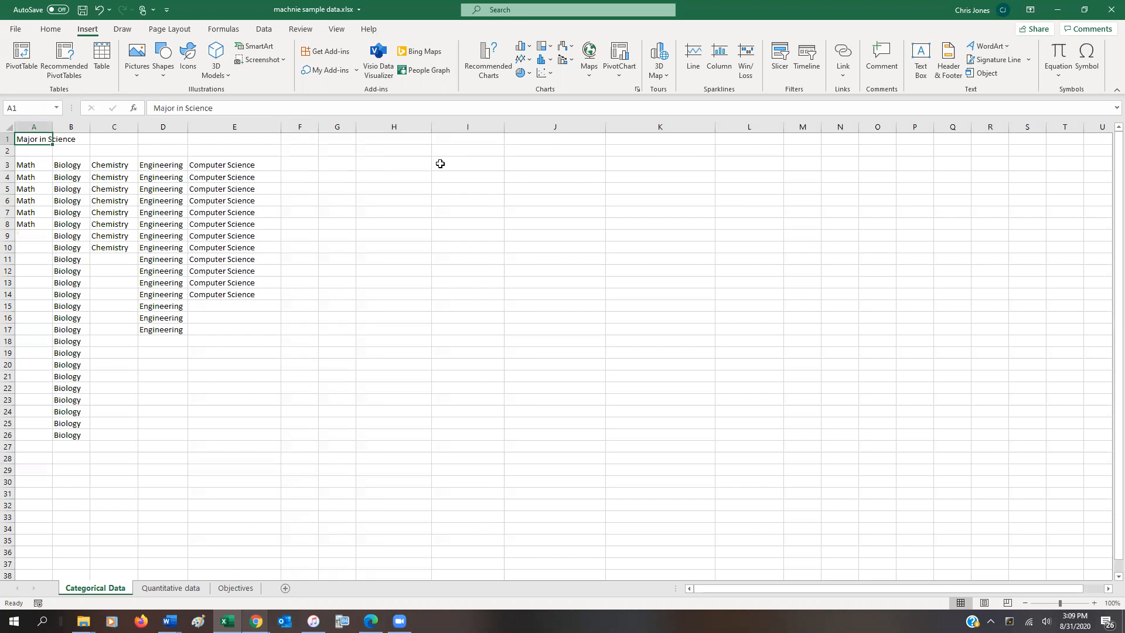
pyautogui.moveTo(30, 166); pyautogui.dragTo(23, 220)
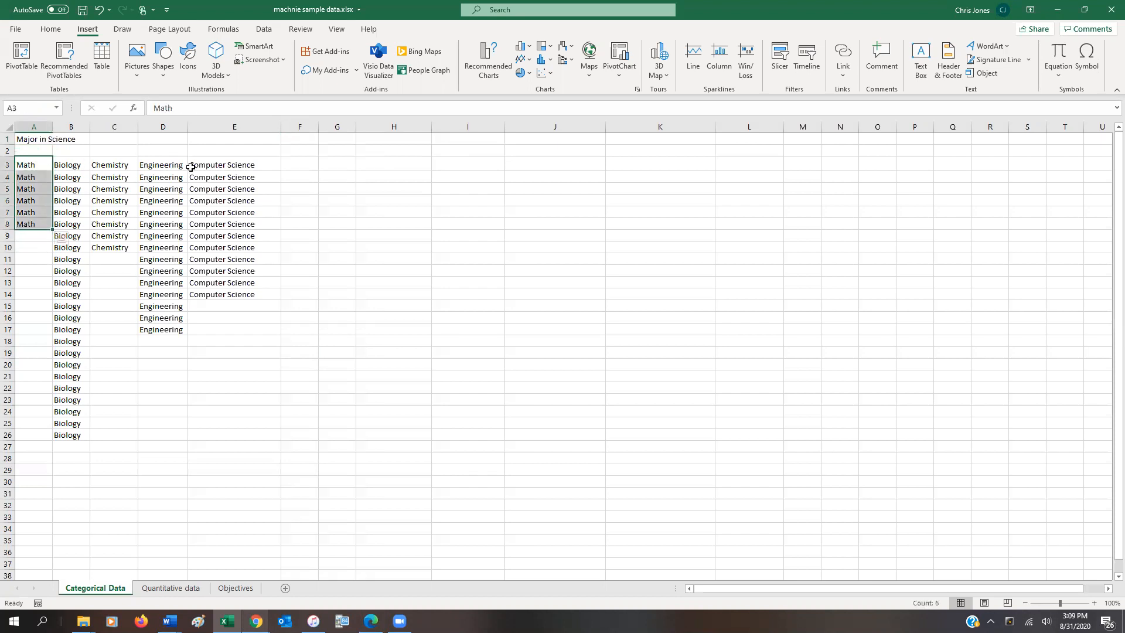
pyautogui.click(305, 211)
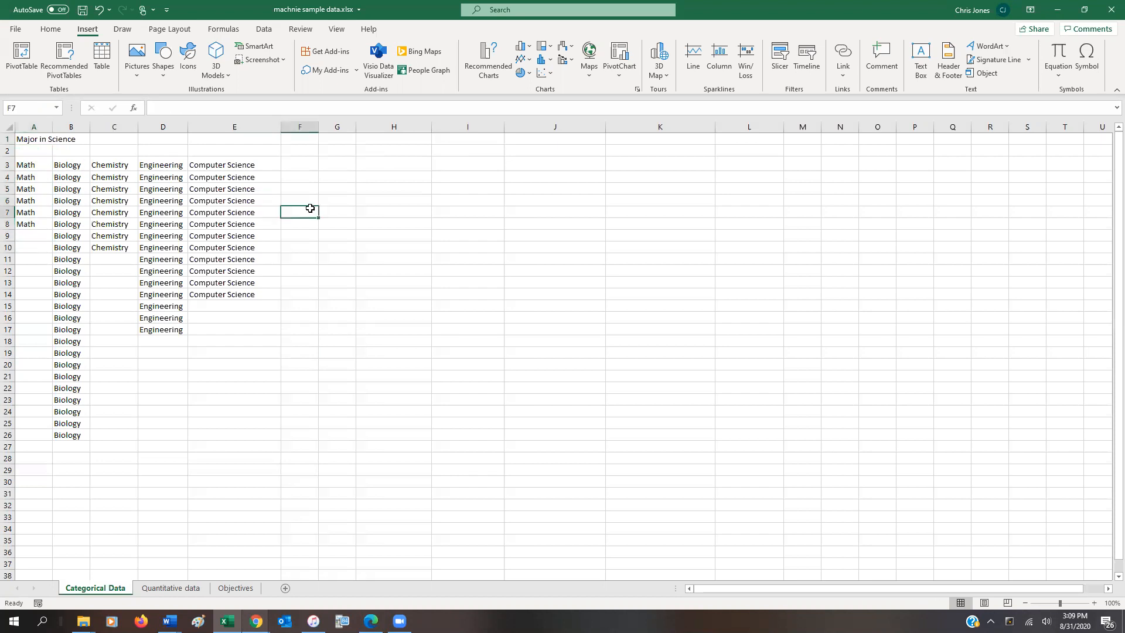
# Start a frequency table beside the data with the headers Category in H4 and Frequency in I4.
pyautogui.click(376, 175)
pyautogui.click(393, 166)
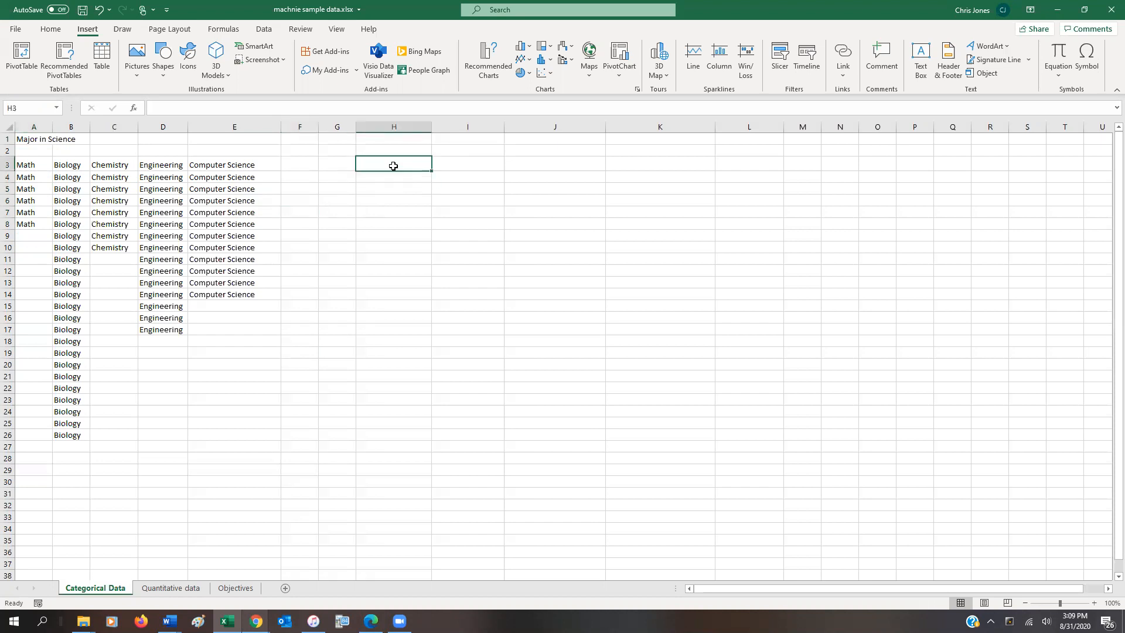
pyautogui.click(398, 177)
pyautogui.write('Category')
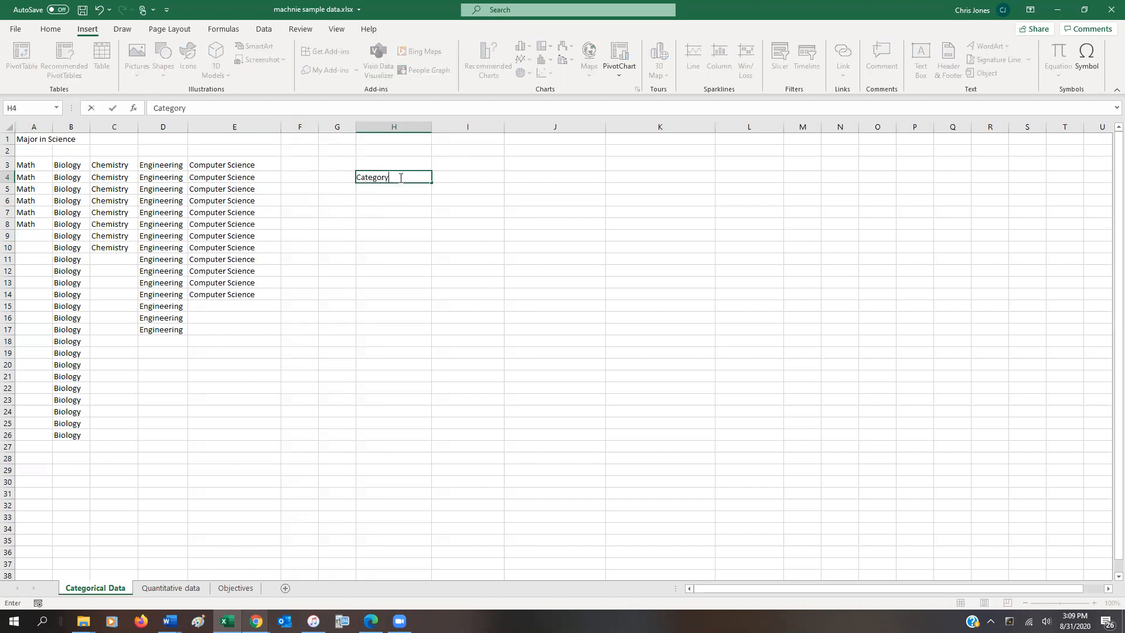
pyautogui.press('Tab')
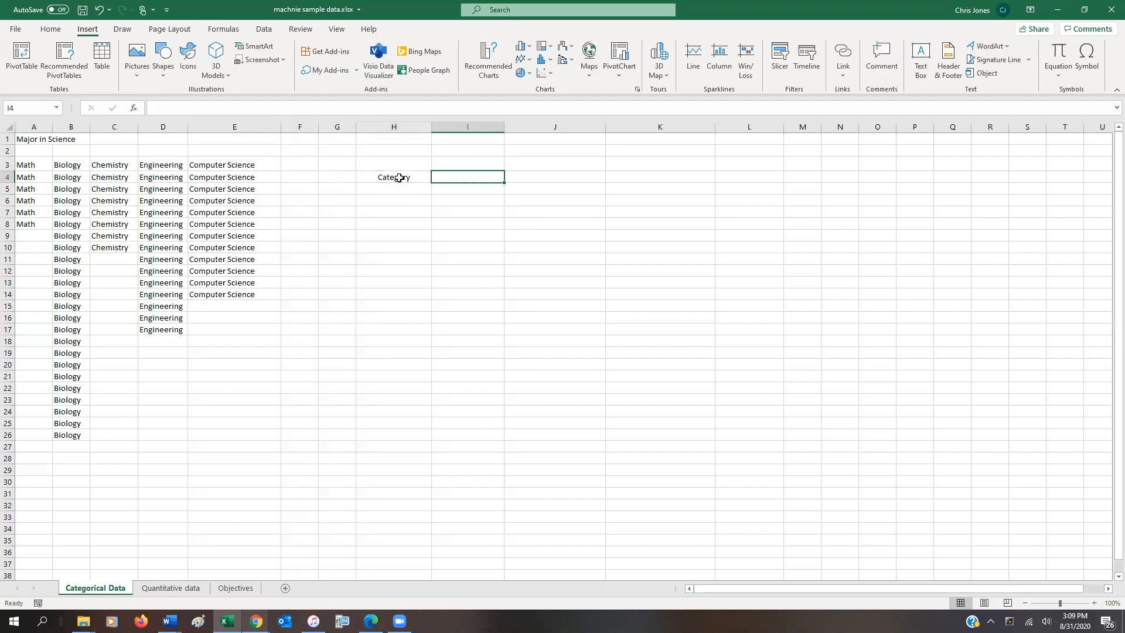
pyautogui.write('FRequ')
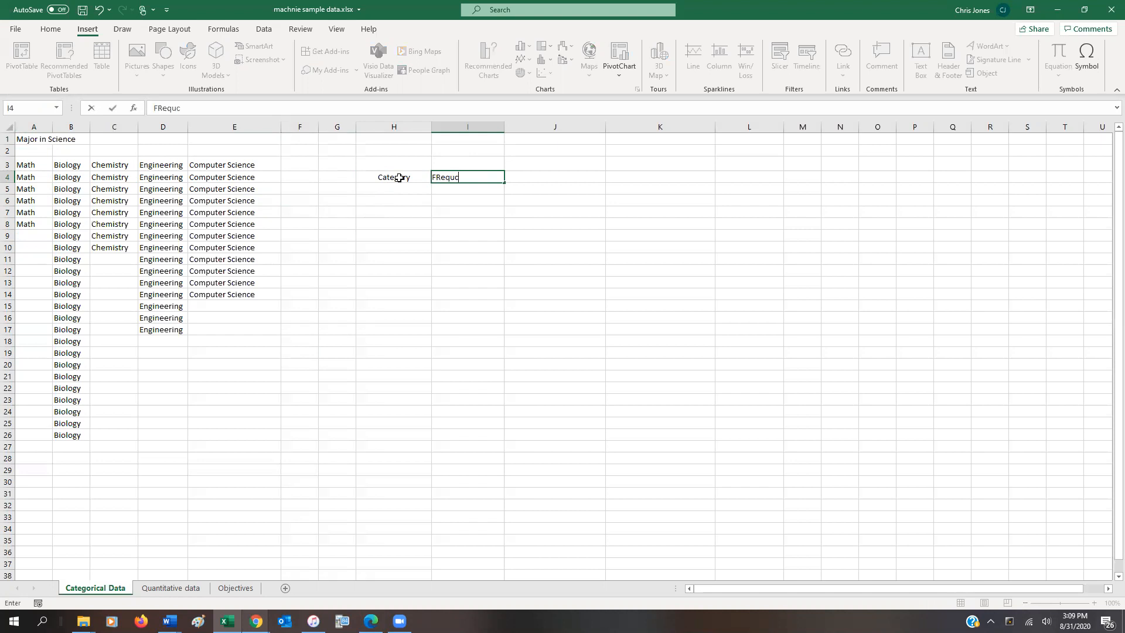
pyautogui.write('ency')
pyautogui.press('Tab')
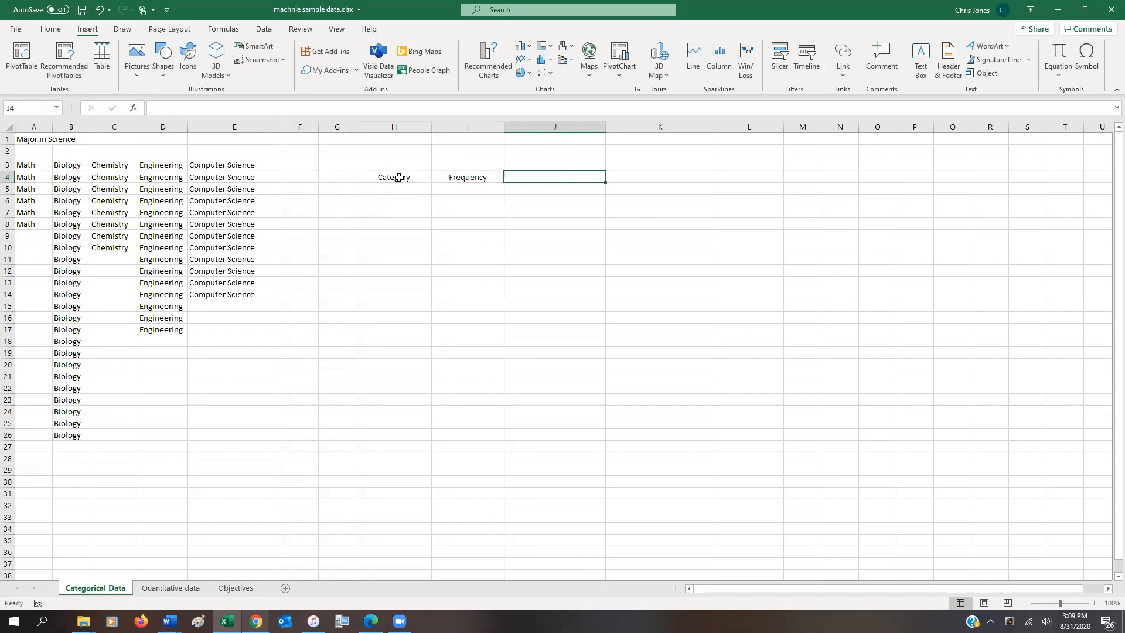
# Add the headers Relative Frequency in J4 and Cumulative Frequency in K4.
pyautogui.write('Relat')
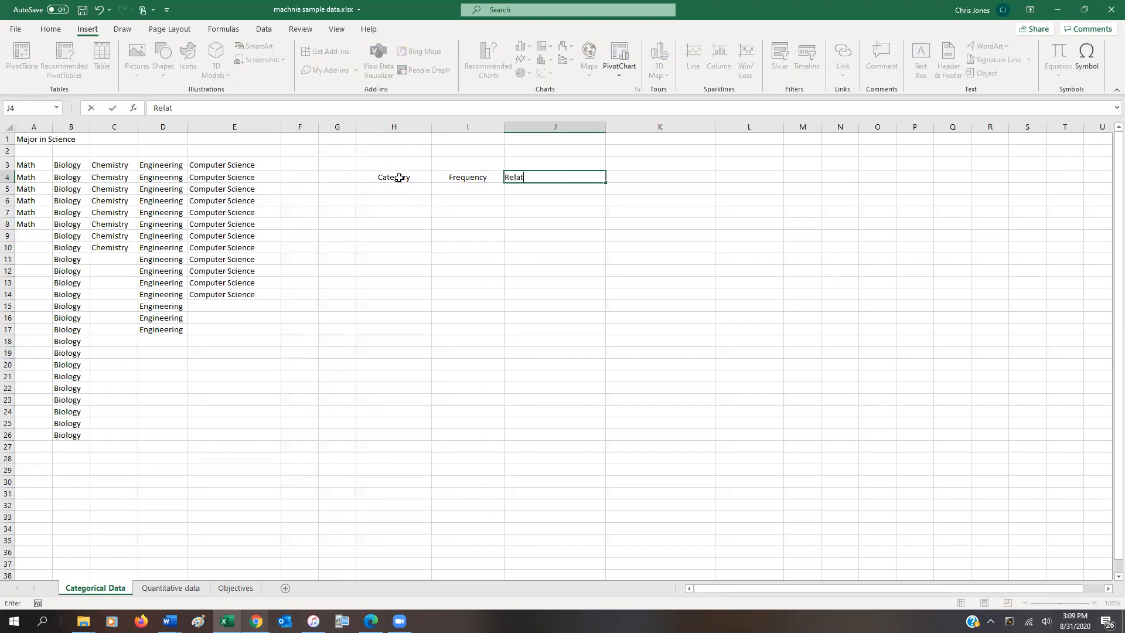
pyautogui.write('ive Frequency')
pyautogui.press('Tab')
pyautogui.write('Cu')
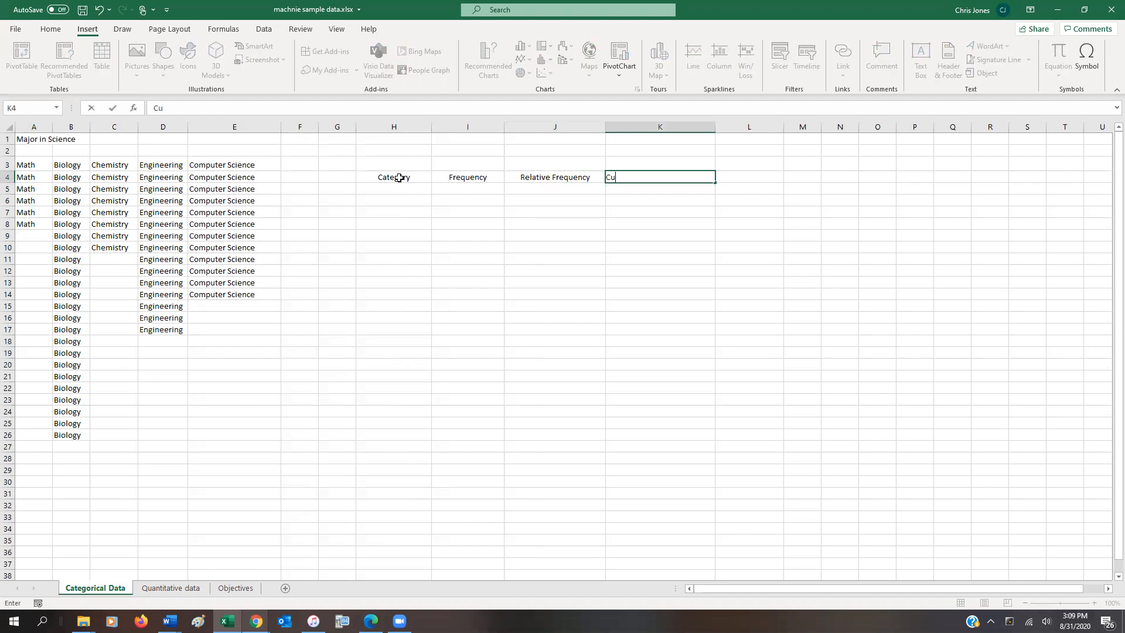
pyautogui.write('mulative Frequency')
pyautogui.press('Return')
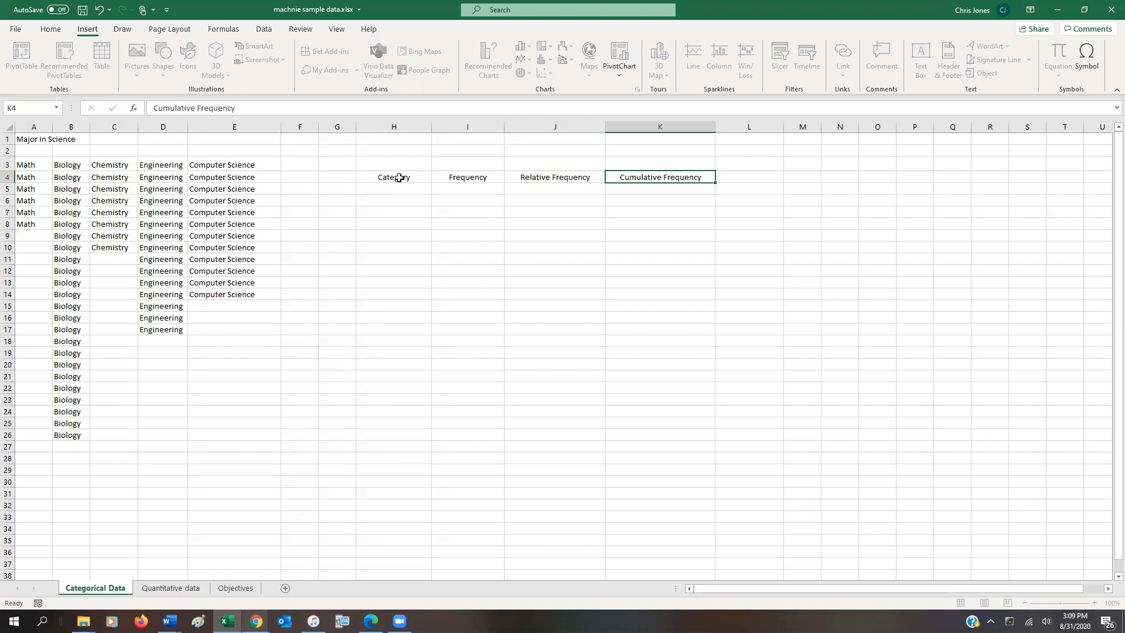
# Make the headers in H4:K4 bold at 14 pt and fit column K's width to its header.
pyautogui.moveTo(398, 177); pyautogui.dragTo(650, 176)
pyautogui.moveTo(715, 127)
pyautogui.mouseDown()
pyautogui.moveTo(660, 127)
pyautogui.moveTo(729, 127)
pyautogui.moveTo(709, 130)
pyautogui.mouseUp()
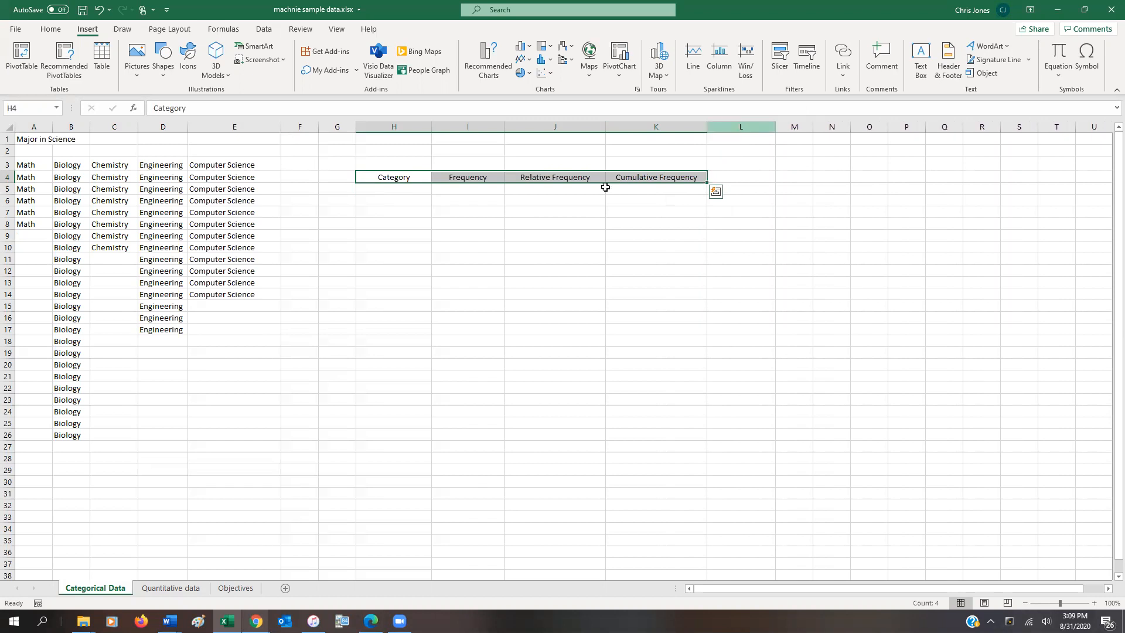
pyautogui.click(51, 30)
pyautogui.click(205, 51)
pyautogui.click(205, 51)
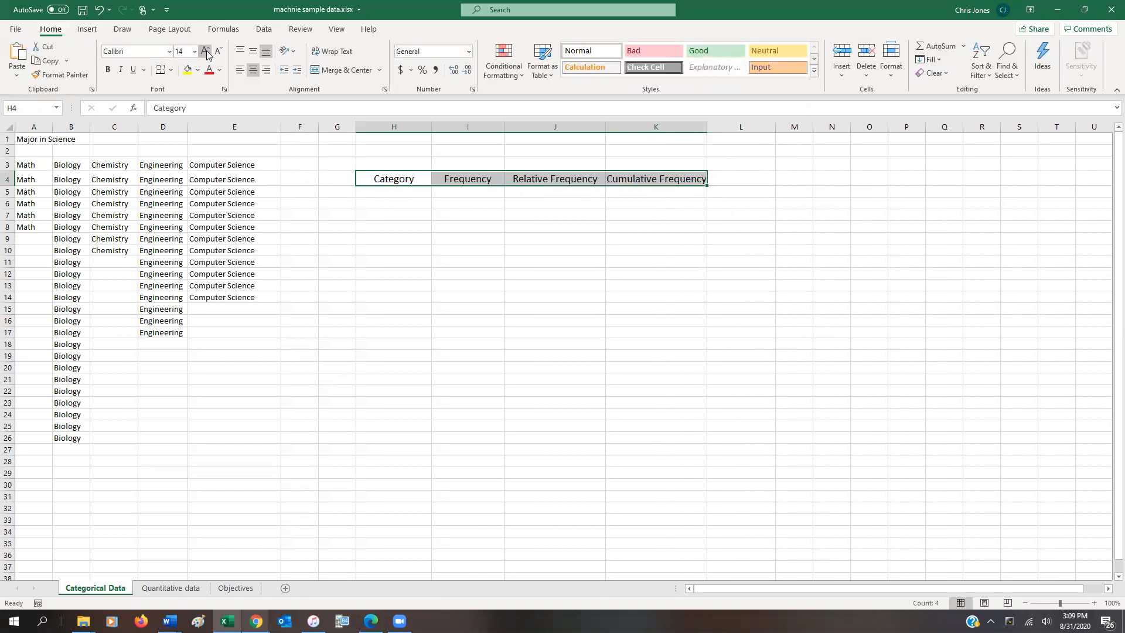
pyautogui.click(111, 70)
pyautogui.hotkey('shift', 'Left')
pyautogui.hotkey('shift', 'Left')
pyautogui.hotkey('shift', 'Left')
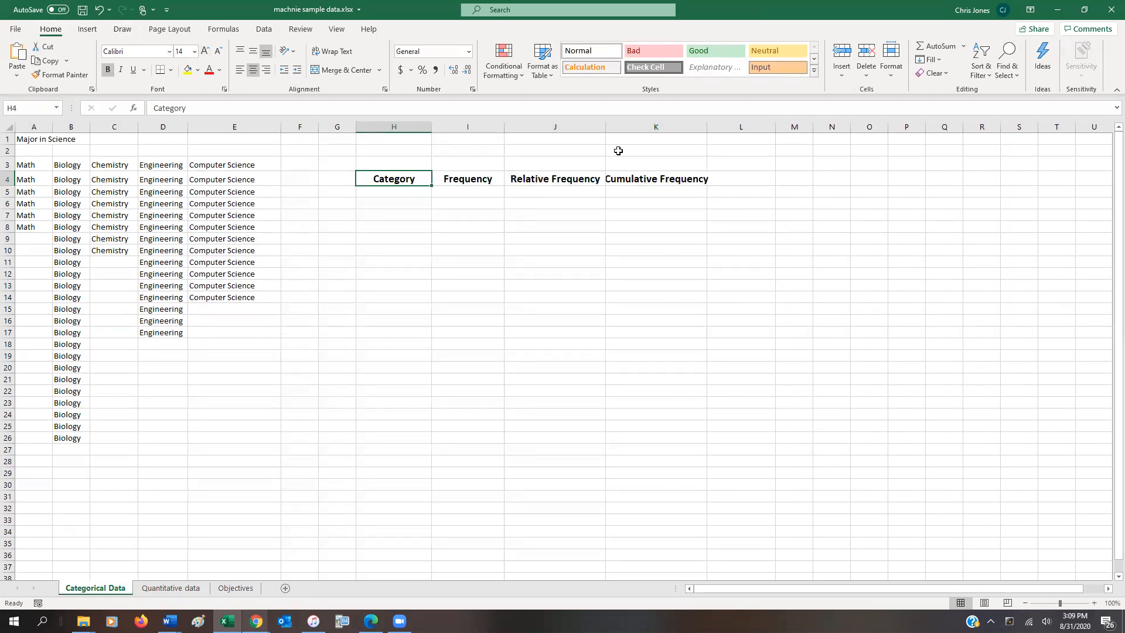
pyautogui.moveTo(707, 126); pyautogui.dragTo(725, 126)
# Enter the categories Math and Biology in H5 and H6.
pyautogui.click(434, 191)
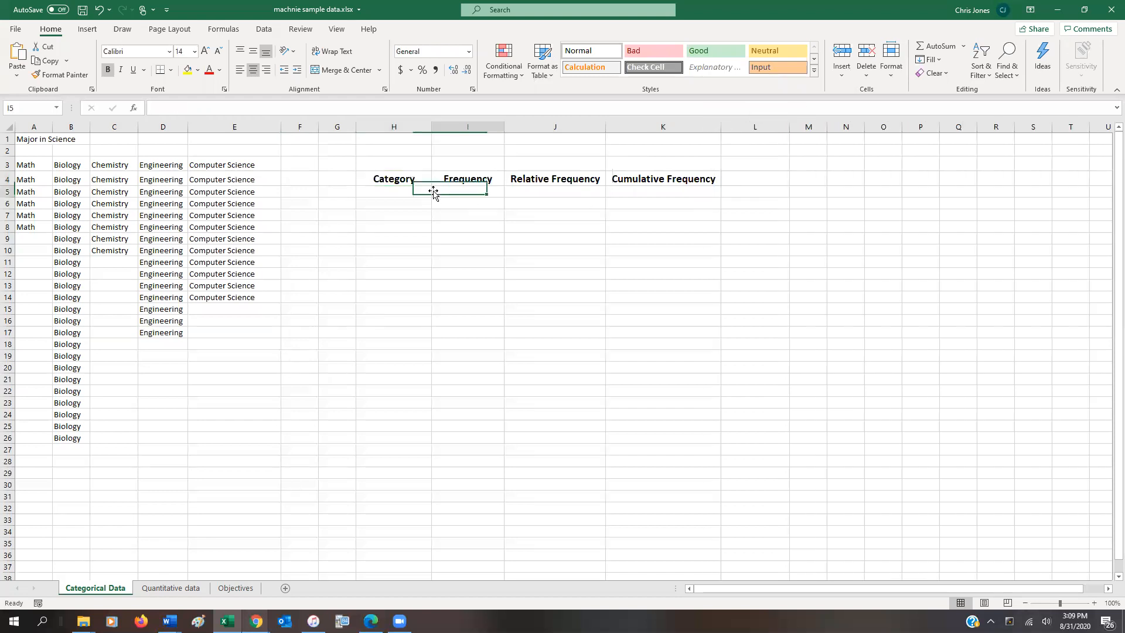
pyautogui.press('Left')
pyautogui.write('Math')
pyautogui.press('Return')
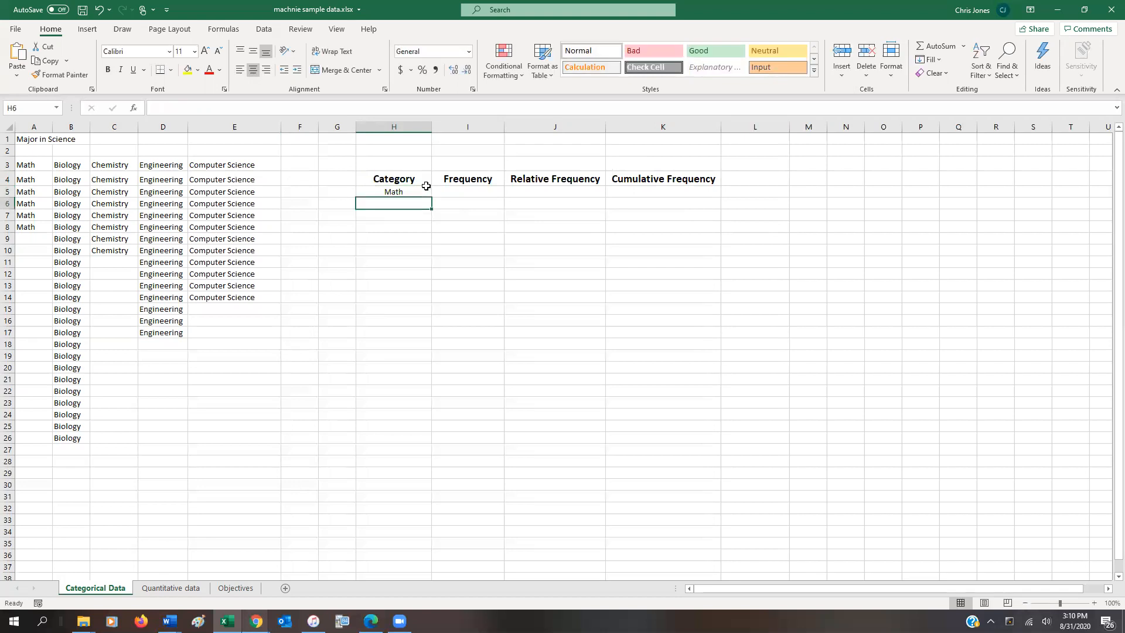
pyautogui.write('Biology')
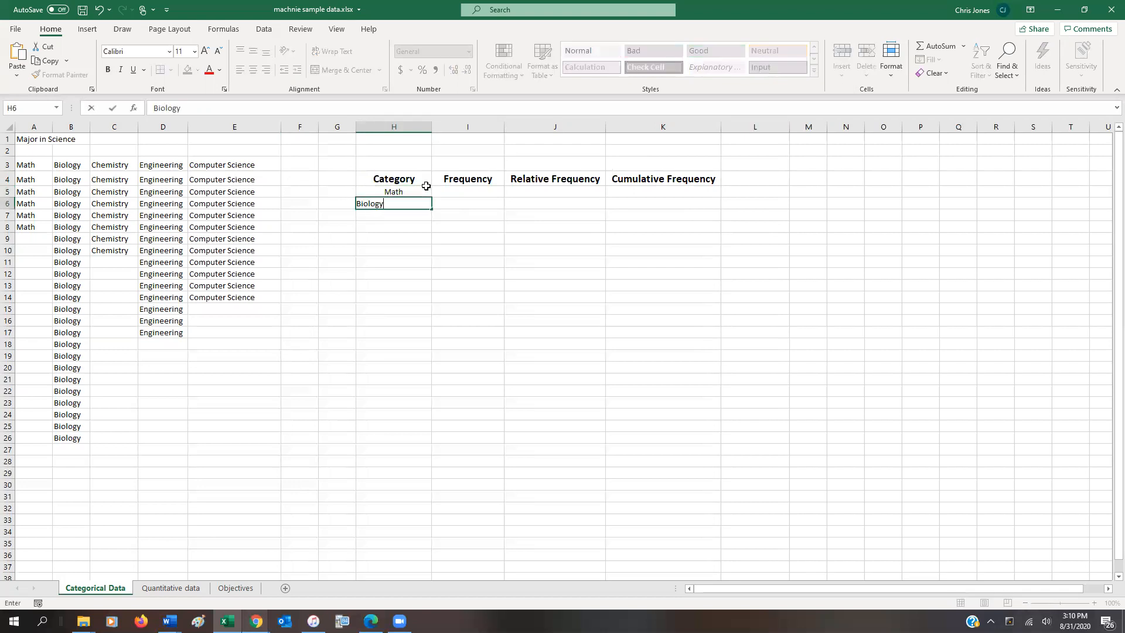
pyautogui.press('Return')
# Enter the categories Chemistry, Engineeing and Computer Science in H7 through H9.
pyautogui.write('Ch')
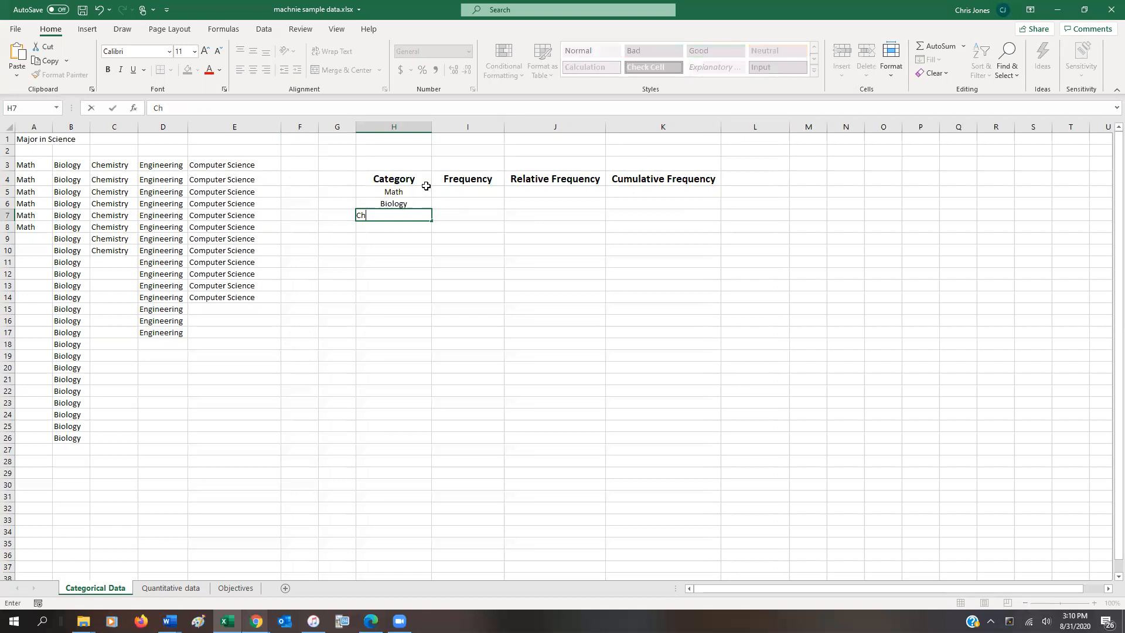
pyautogui.write('emistry')
pyautogui.press('Return')
pyautogui.write('Engineeing')
pyautogui.press('Return')
pyautogui.write('Computer Science')
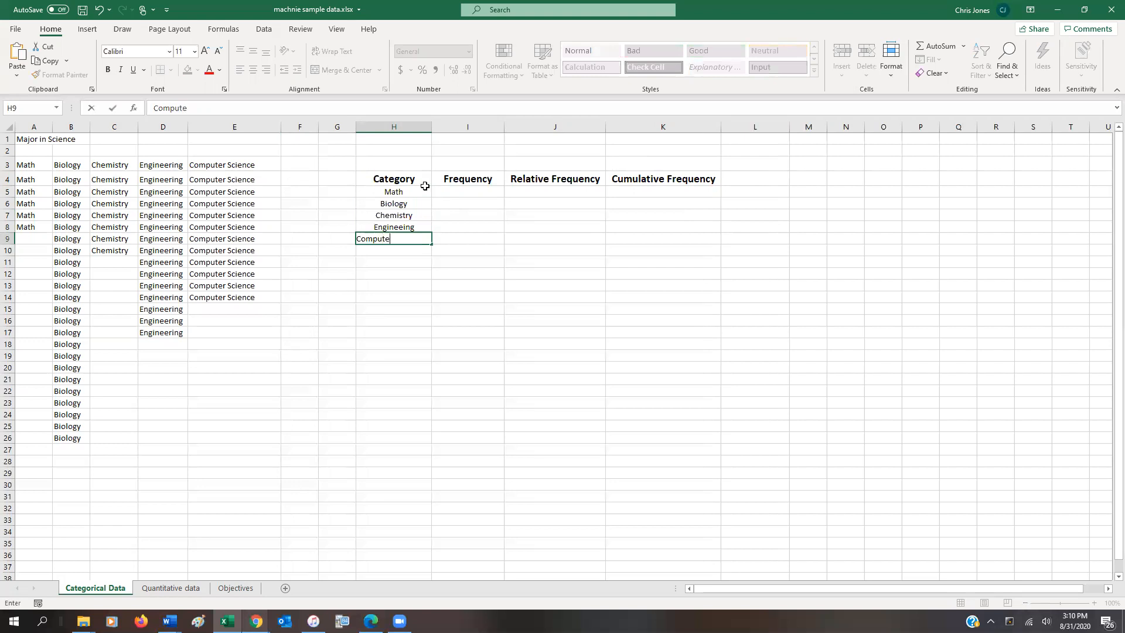
pyautogui.hotkey('ctrl', 'Return')
pyautogui.press('Return')
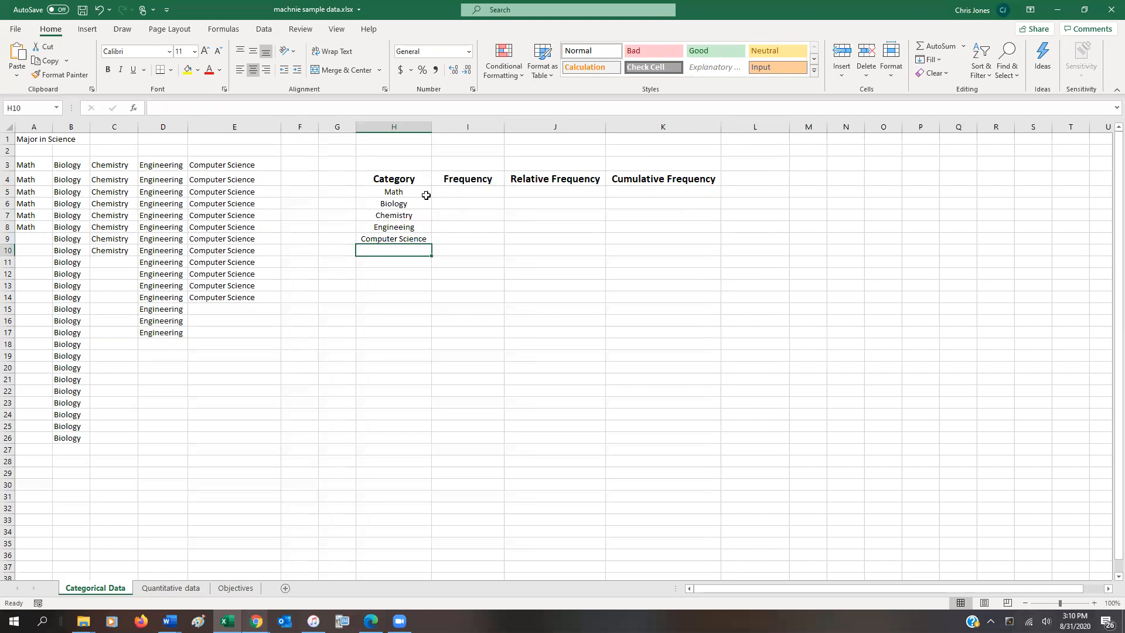
# Count the Math entries in cell A28 with the formula =COUNTA(A3:A26).
pyautogui.click(41, 462)
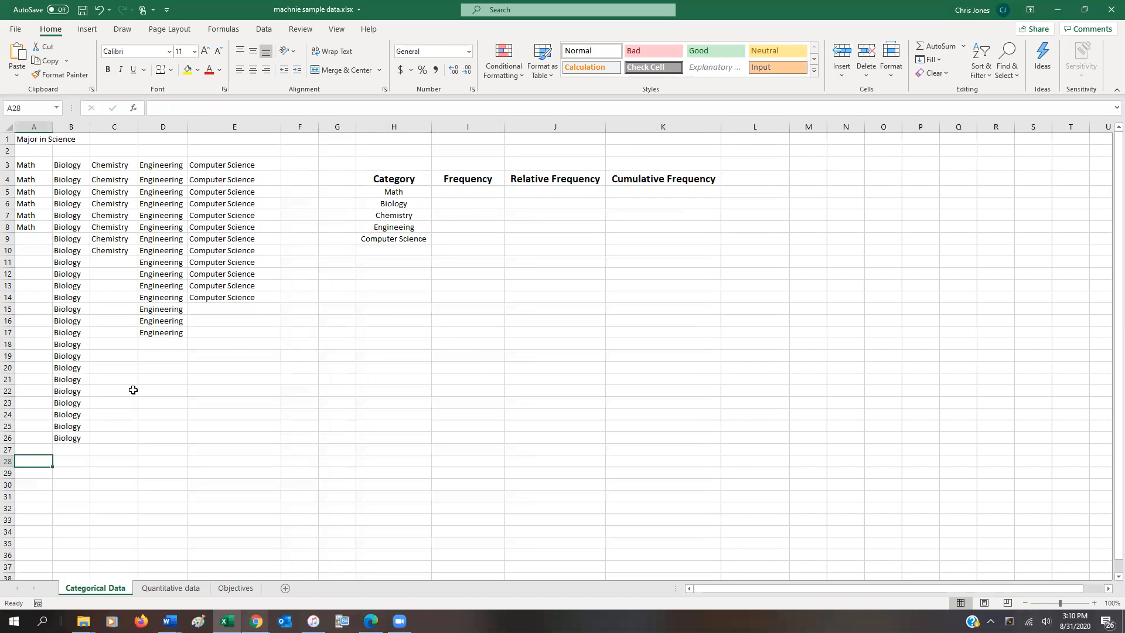
pyautogui.write('=')
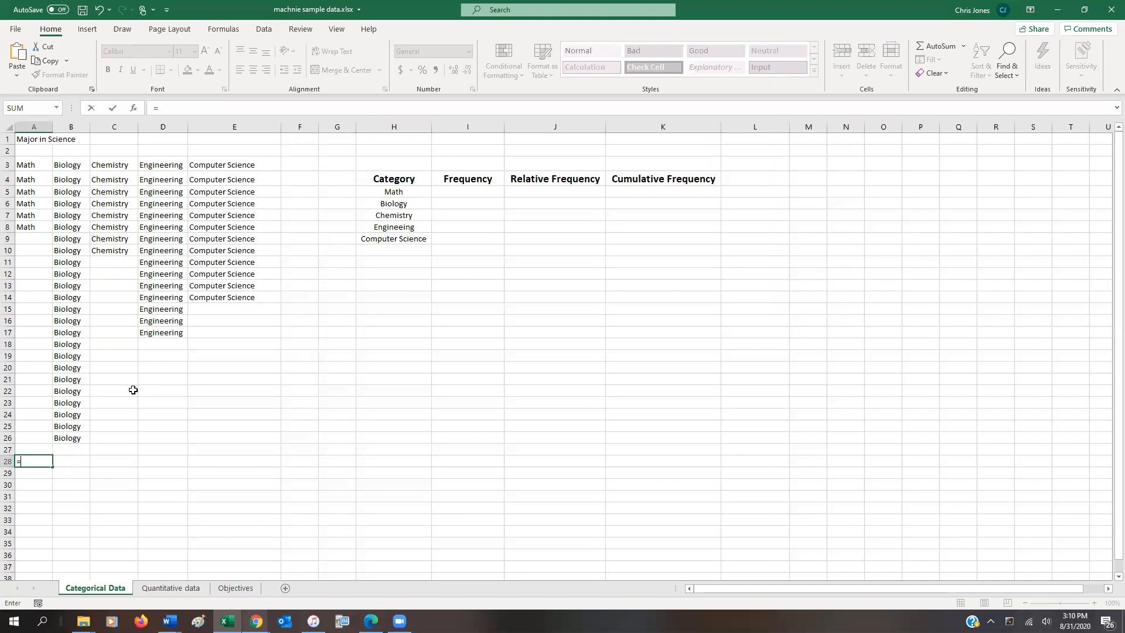
pyautogui.write('acoun')
pyautogui.press('BackSpace')
pyautogui.press('BackSpace')
pyautogui.press('BackSpace')
pyautogui.press('BackSpace')
pyautogui.press('BackSpace')
pyautogui.press('BackSpace')
pyautogui.write('count')
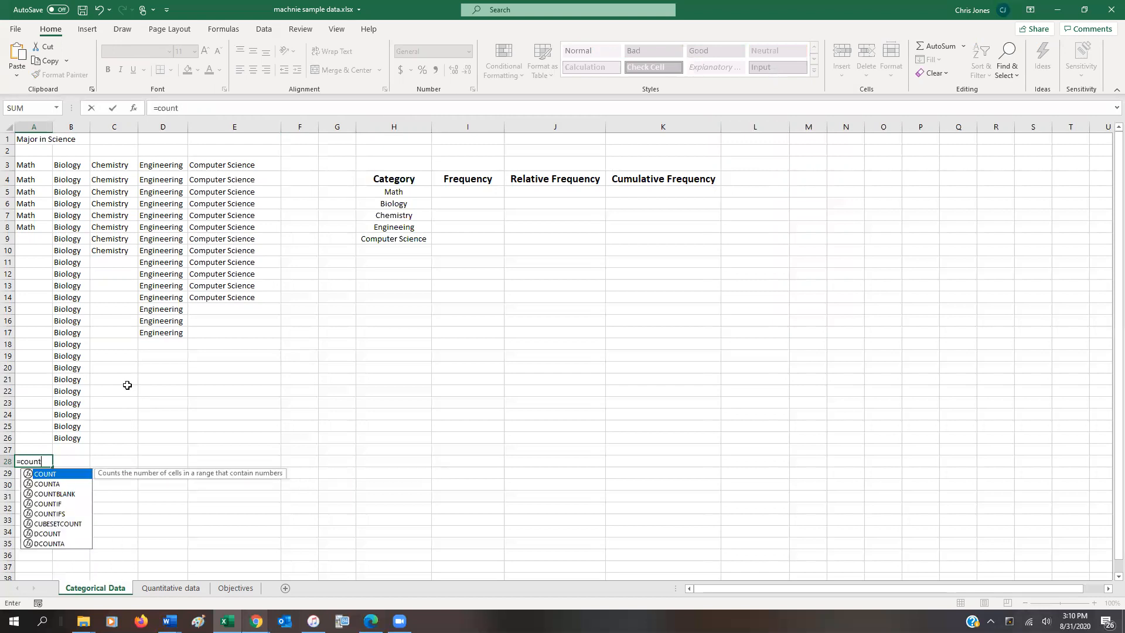
pyautogui.write('a(')
pyautogui.moveTo(37, 163); pyautogui.dragTo(20, 439)
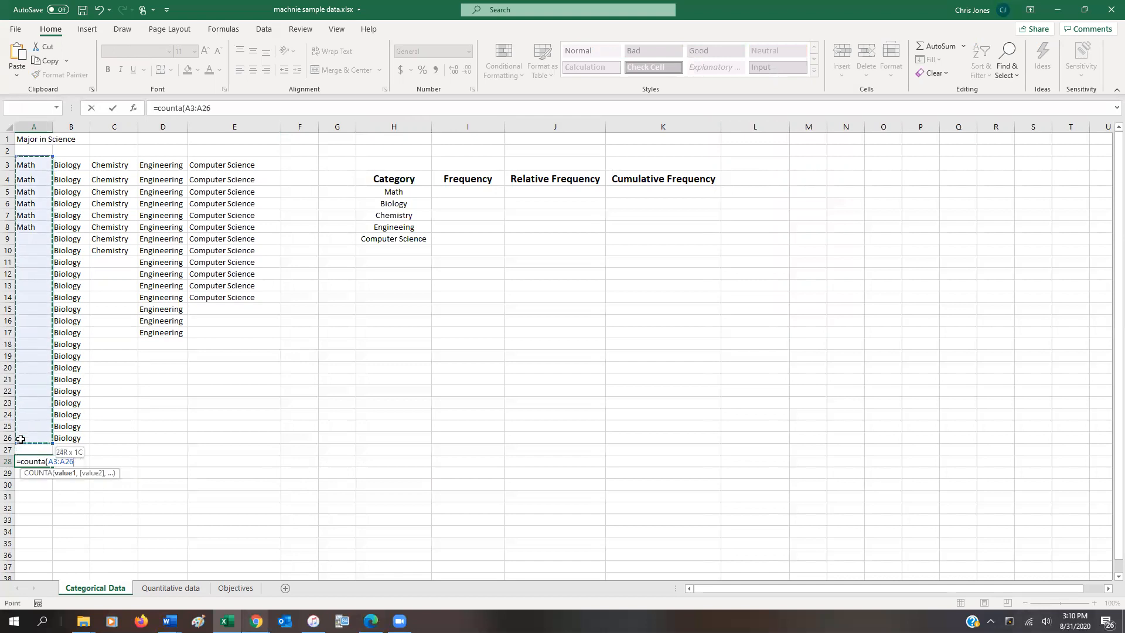
pyautogui.moveTo(20, 439); pyautogui.dragTo(21, 438)
pyautogui.write(')')
pyautogui.press('Return')
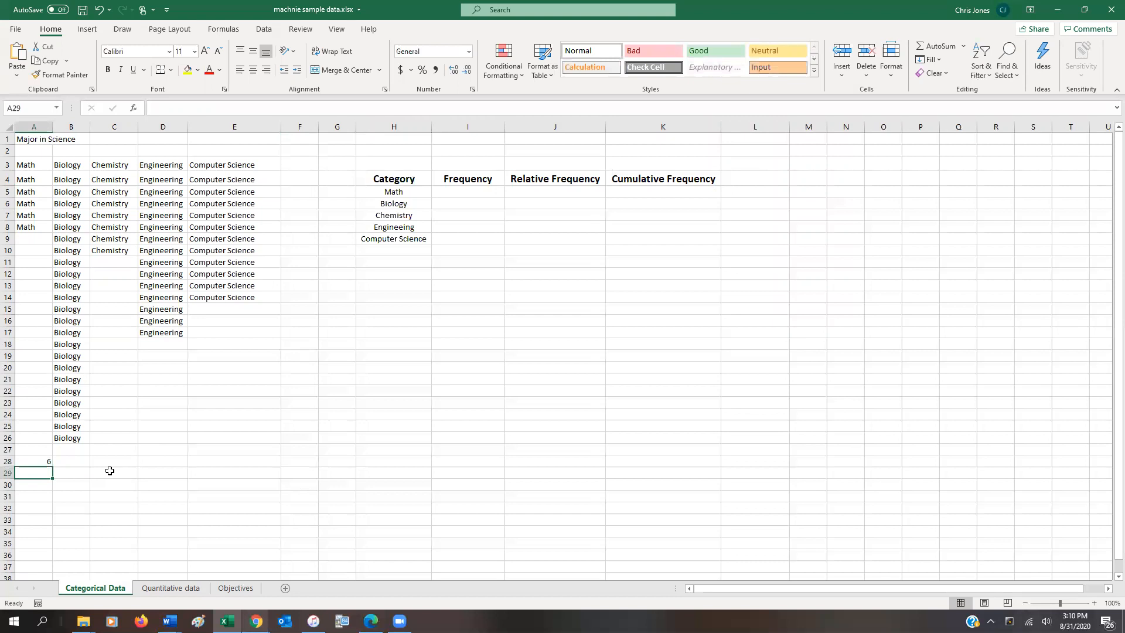
# Check the formula in A28 and go through the Math entries in A3:A8 one by one.
pyautogui.click(40, 461)
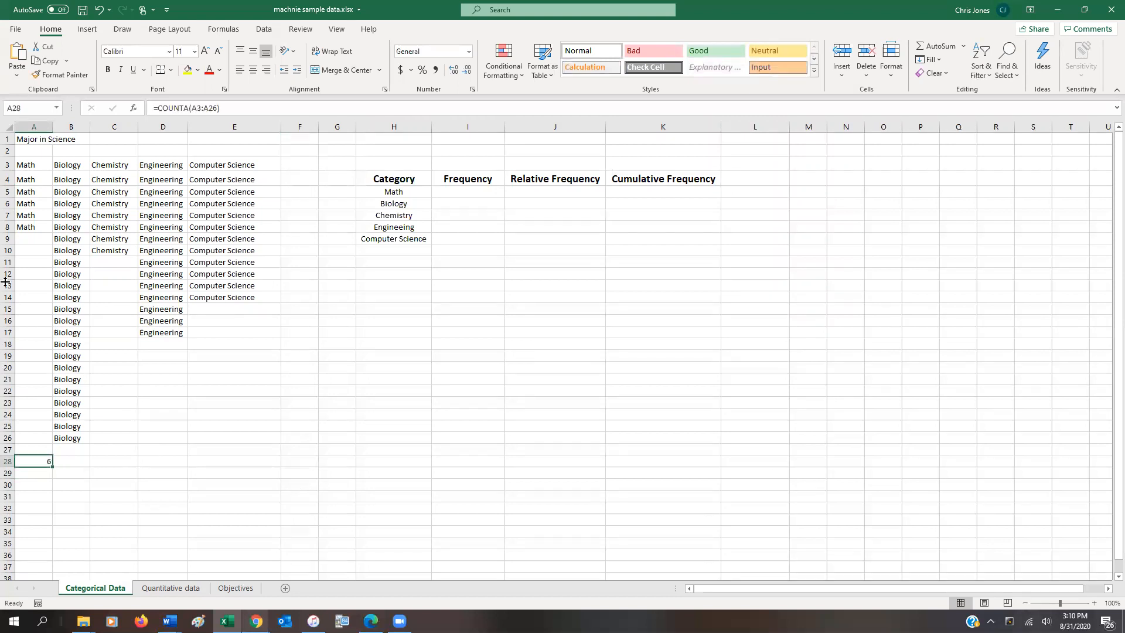
pyautogui.click(33, 167)
pyautogui.click(31, 179)
pyautogui.click(27, 191)
pyautogui.click(29, 203)
pyautogui.click(31, 217)
pyautogui.click(33, 228)
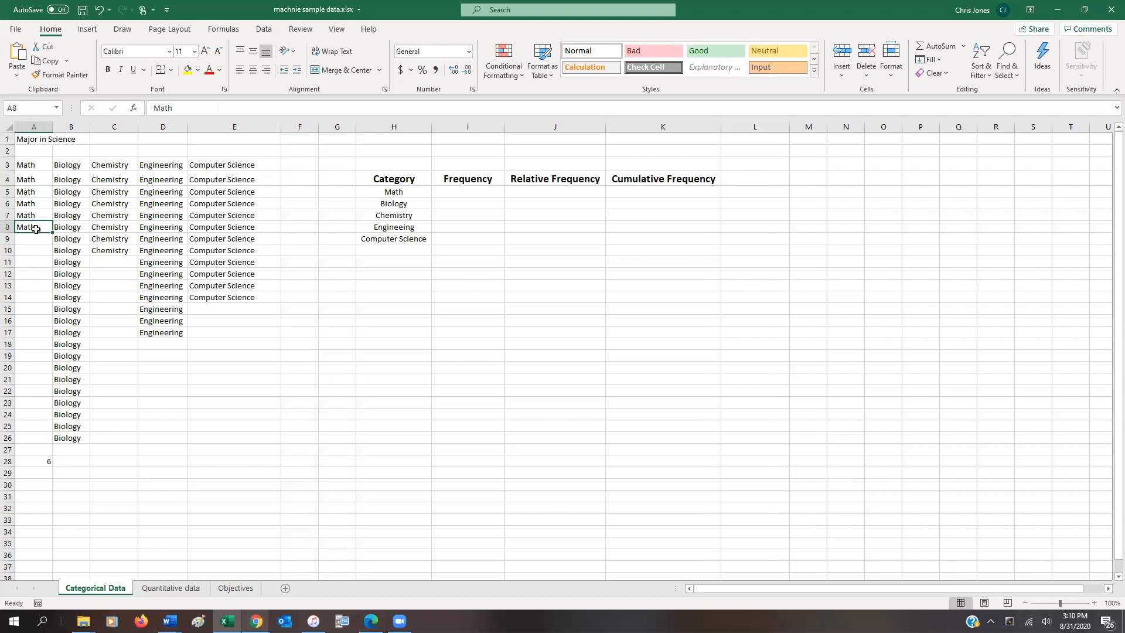
pyautogui.click(43, 461)
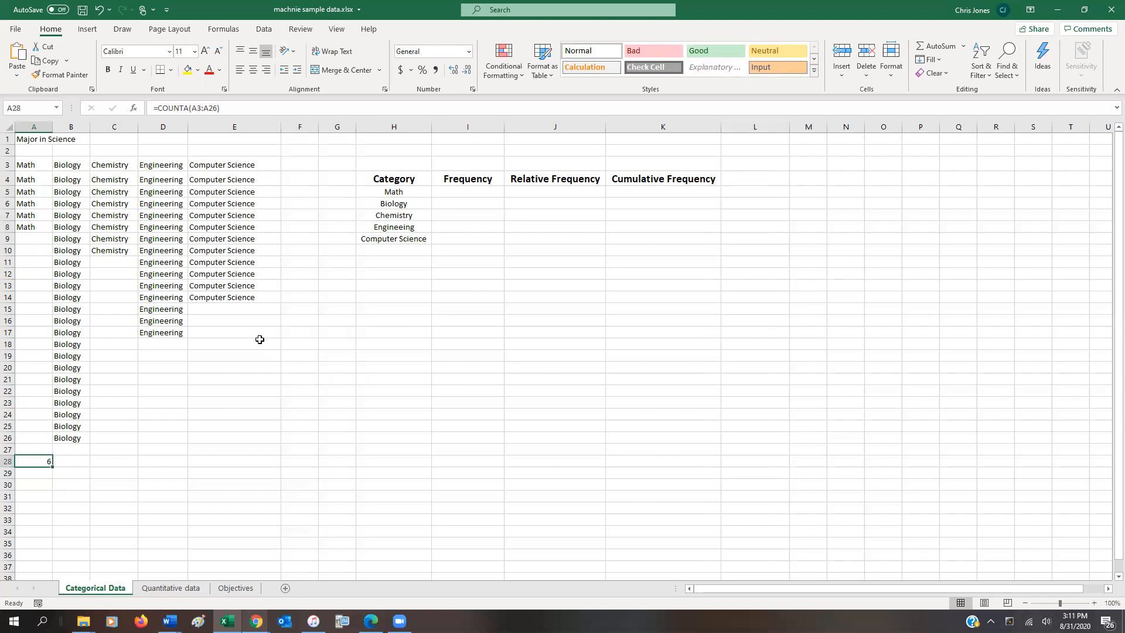
pyautogui.write('coun')
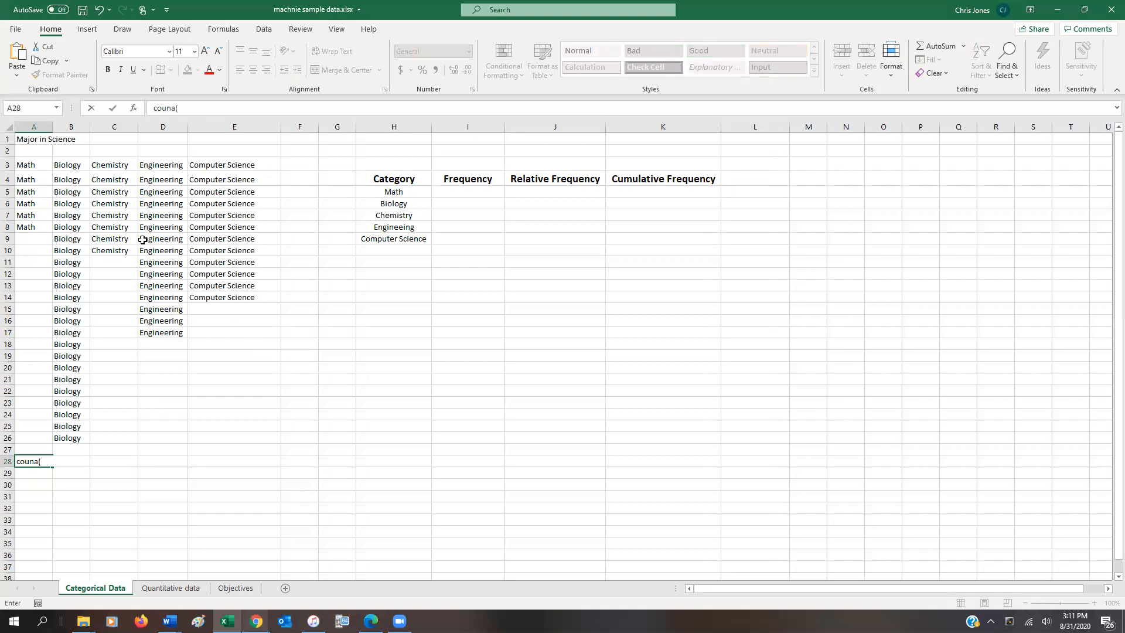
pyautogui.write('ta')
pyautogui.moveTo(41, 164); pyautogui.dragTo(33, 227)
pyautogui.click(34, 463)
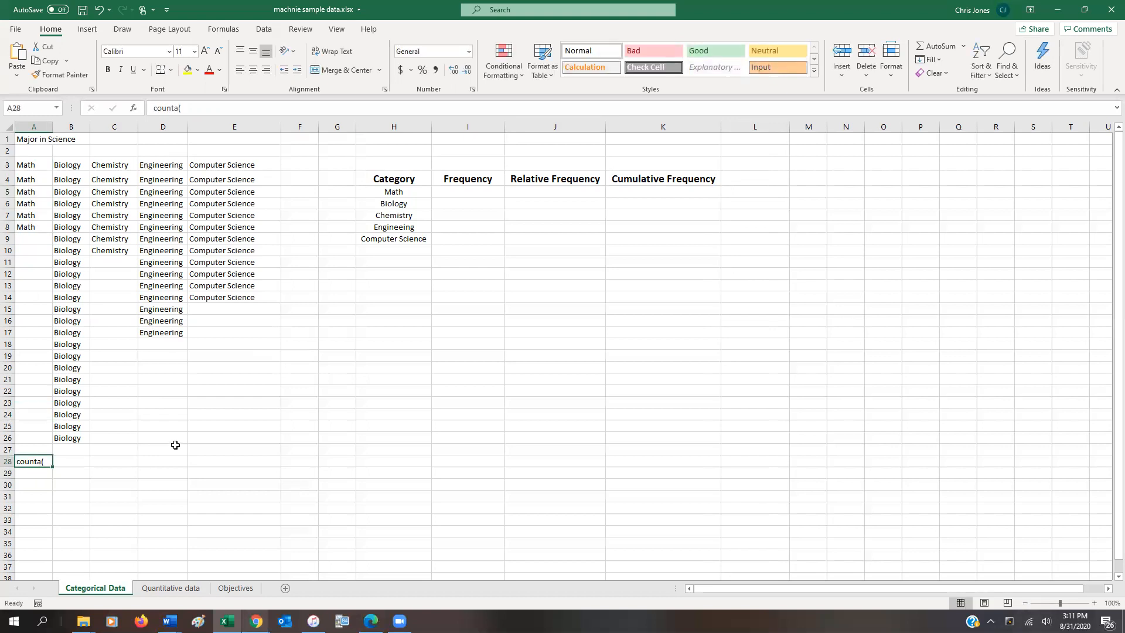
# Try to count the Math entries in cell A28 with the formula =couna(A3:A26).
pyautogui.write('=')
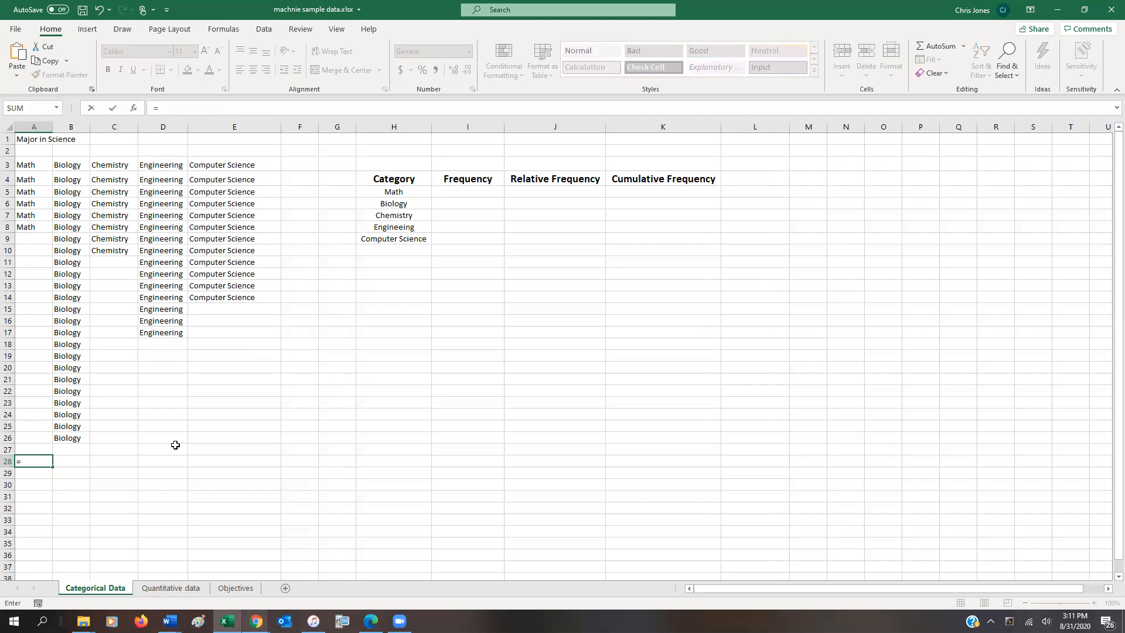
pyautogui.write('coun')
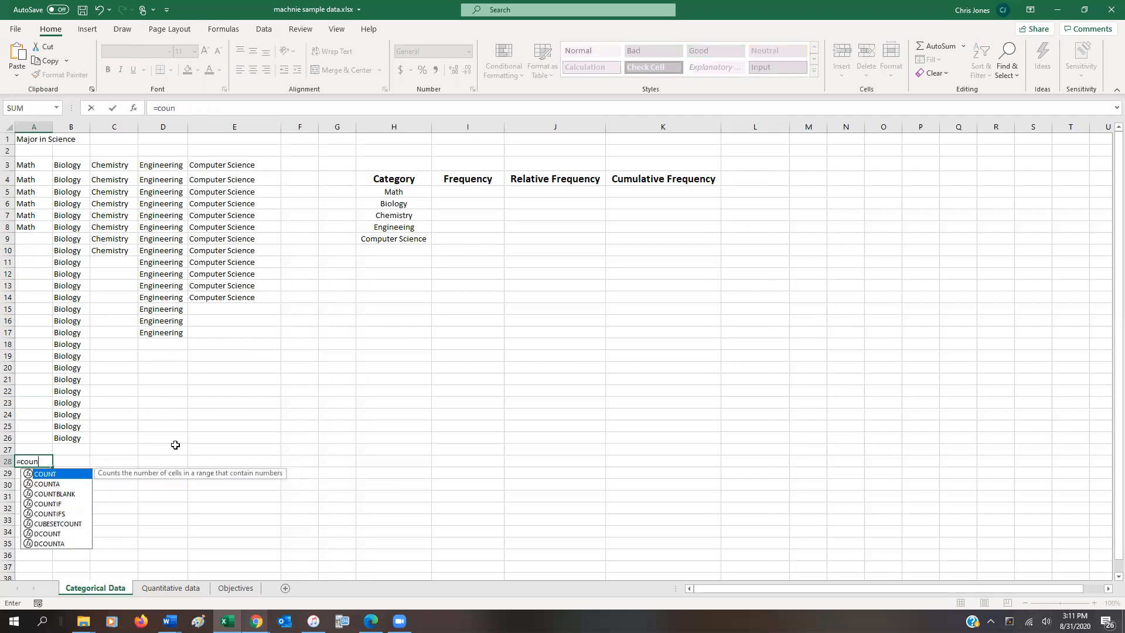
pyautogui.write('a(')
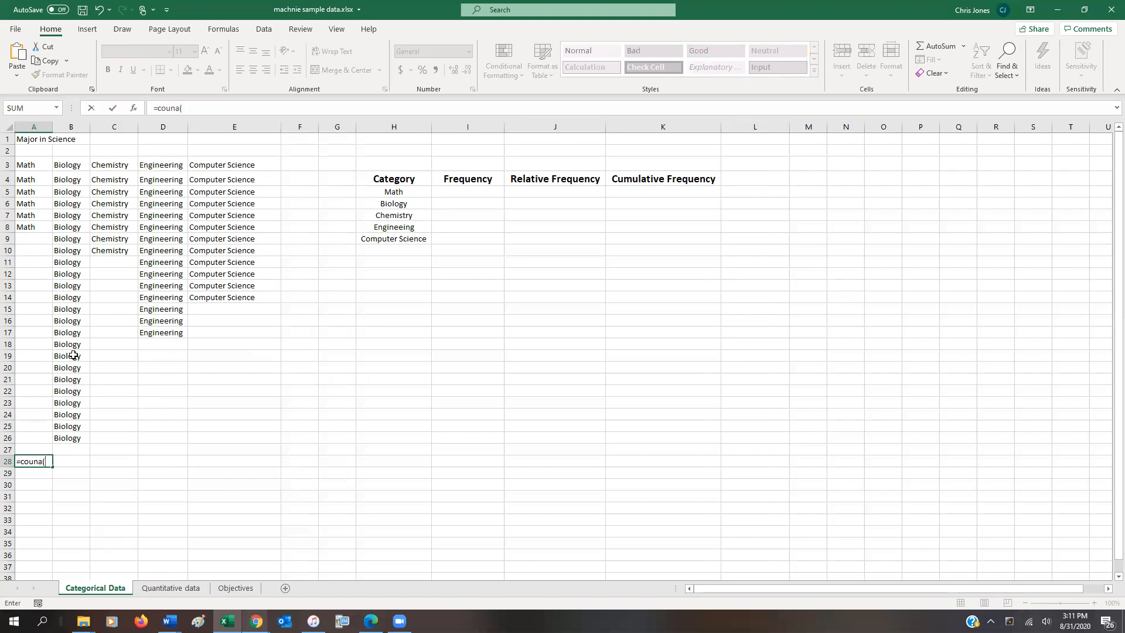
pyautogui.moveTo(38, 165); pyautogui.dragTo(27, 438)
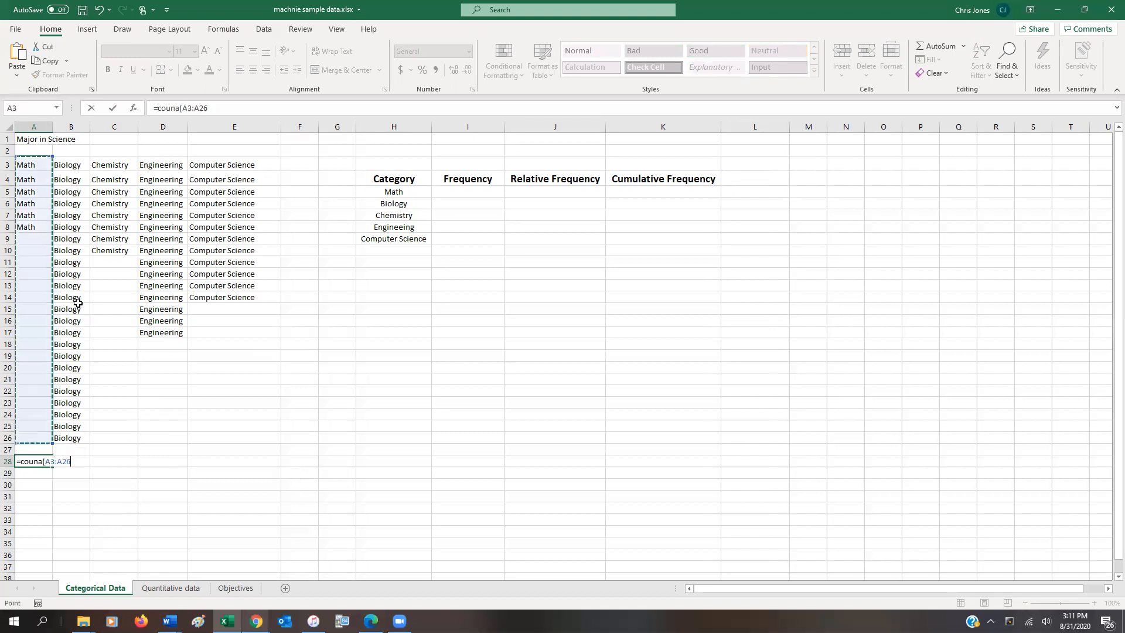
pyautogui.press('Return')
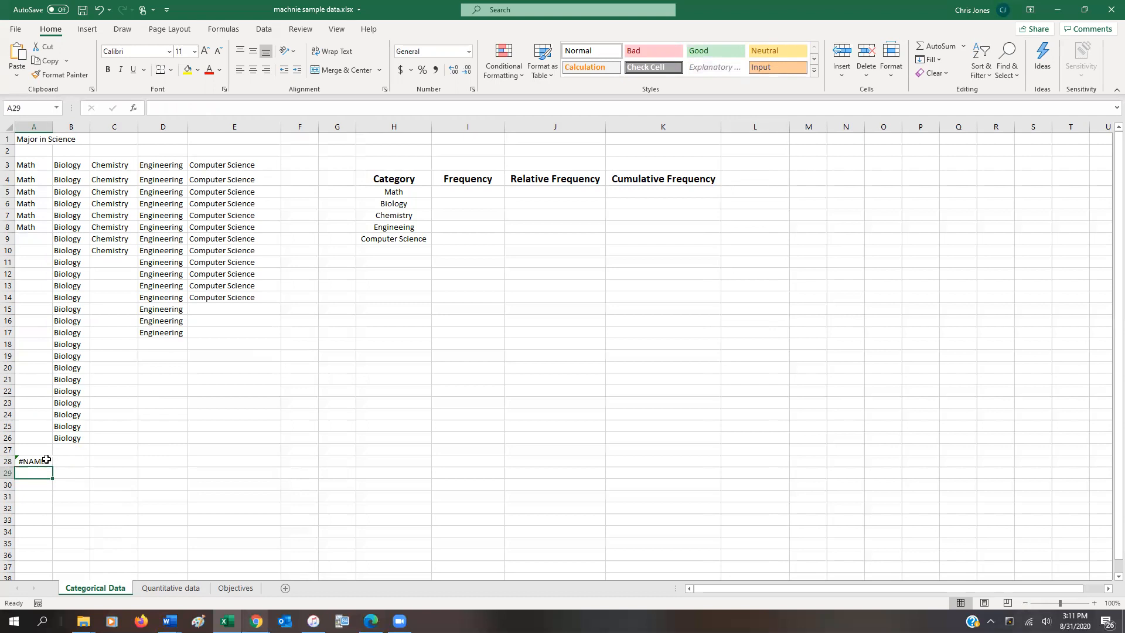
# Replace the misspelled formula in A28 with =COUNTA(A3:A26).
pyautogui.click(46, 459)
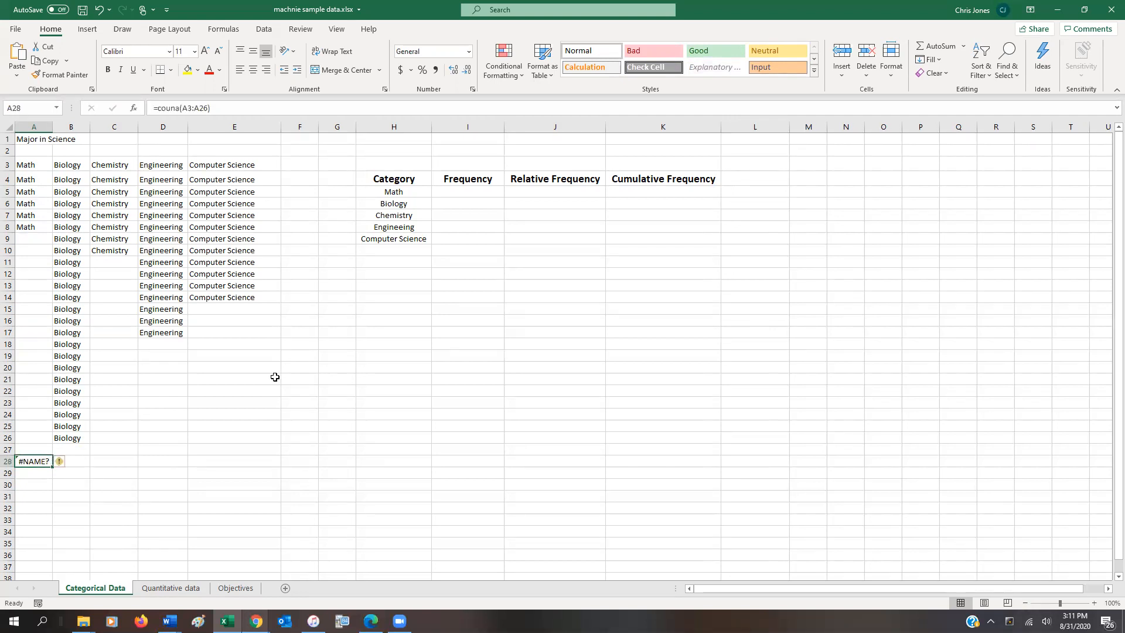
pyautogui.write('=')
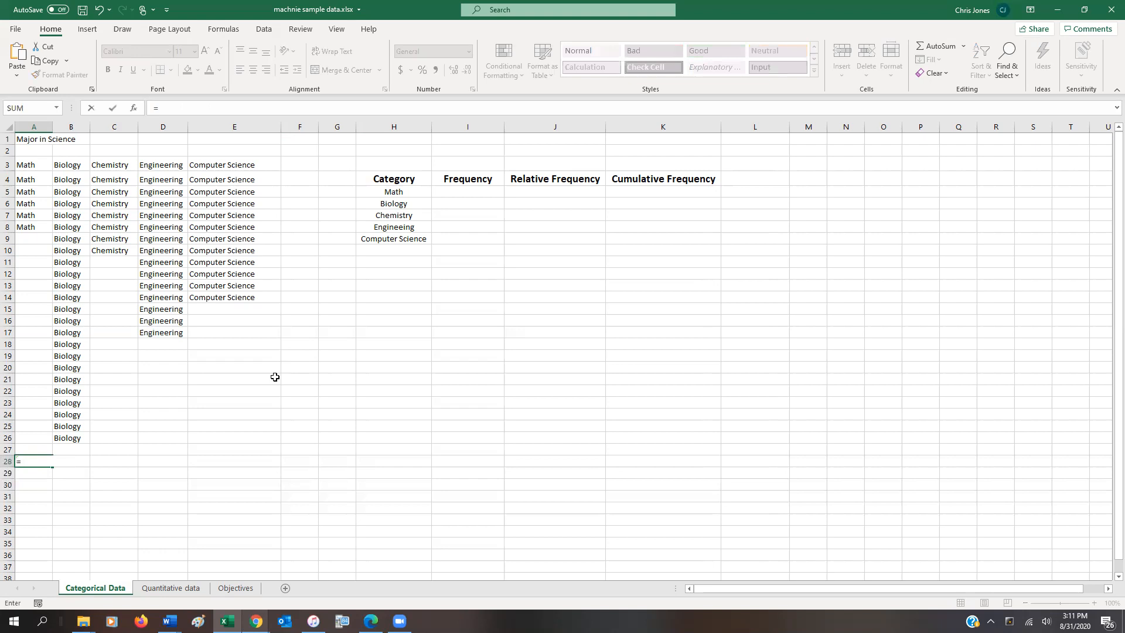
pyautogui.write('counta(')
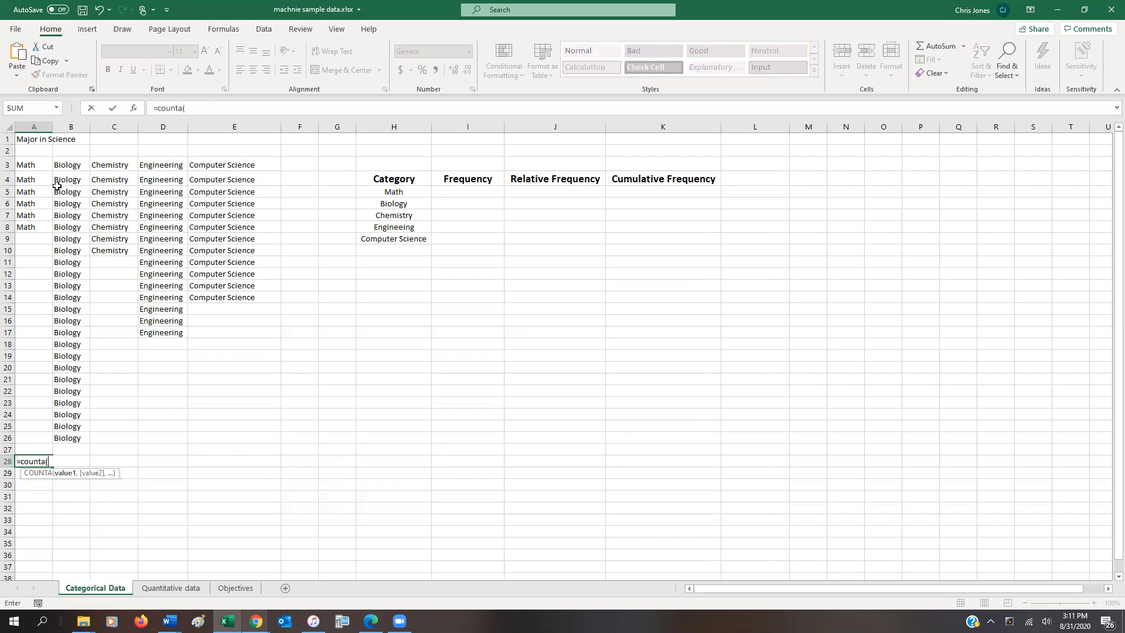
pyautogui.moveTo(45, 166); pyautogui.dragTo(28, 437)
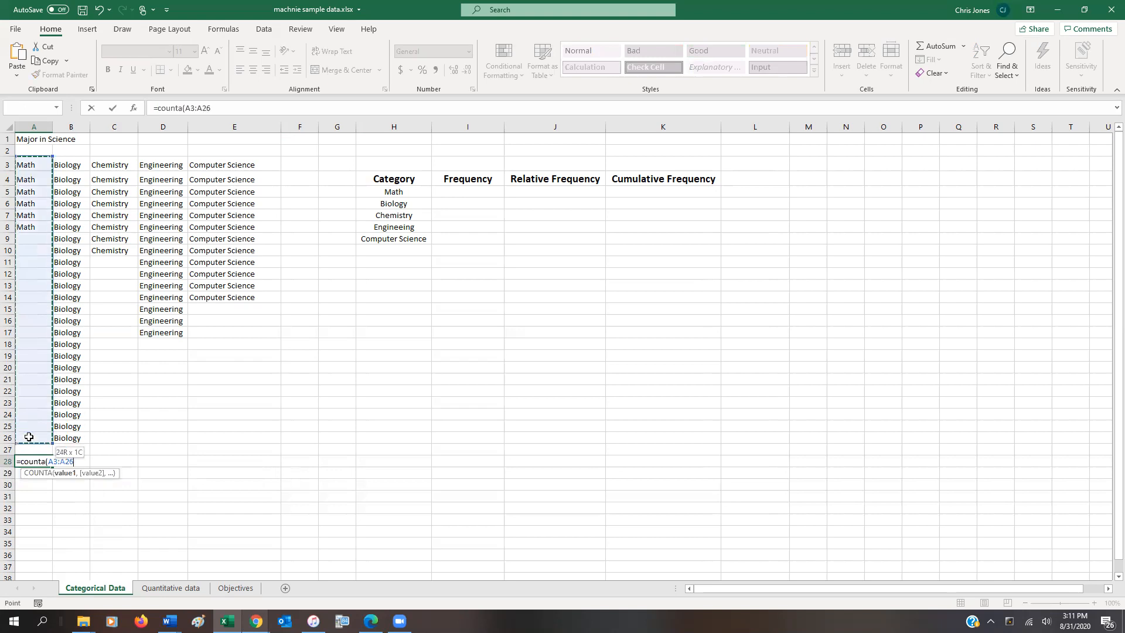
pyautogui.write(')')
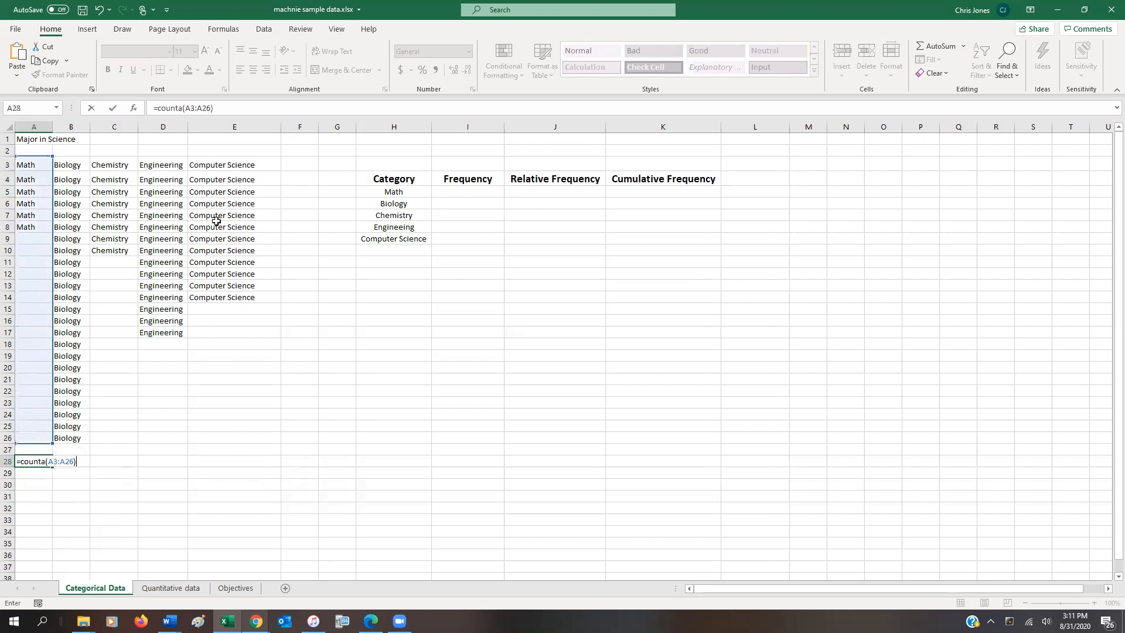
pyautogui.press('Return')
# Fill the COUNTA formula from A28 across through E28 and check the copied formulas for the other majors.
pyautogui.click(40, 460)
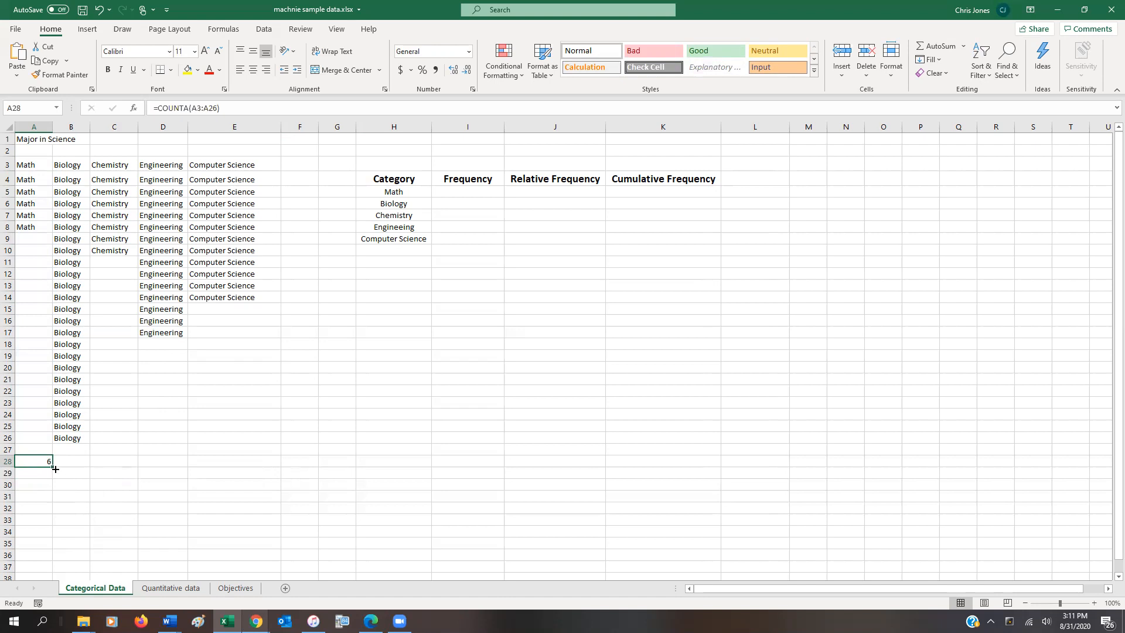
pyautogui.moveTo(53, 466); pyautogui.dragTo(234, 461)
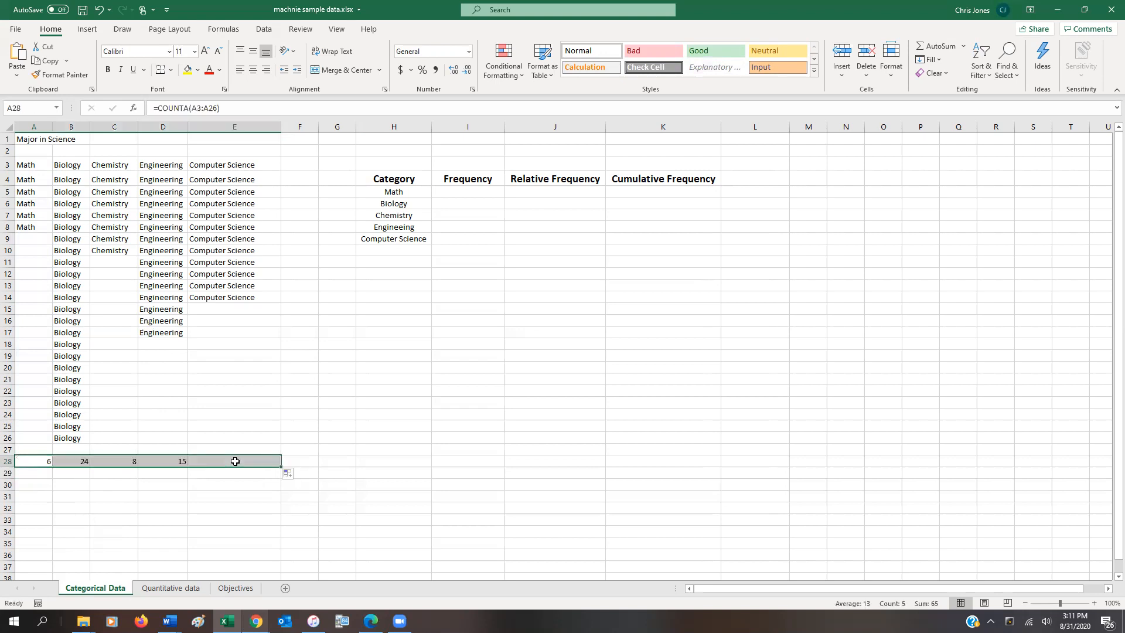
pyautogui.click(83, 460)
pyautogui.click(158, 464)
pyautogui.click(221, 462)
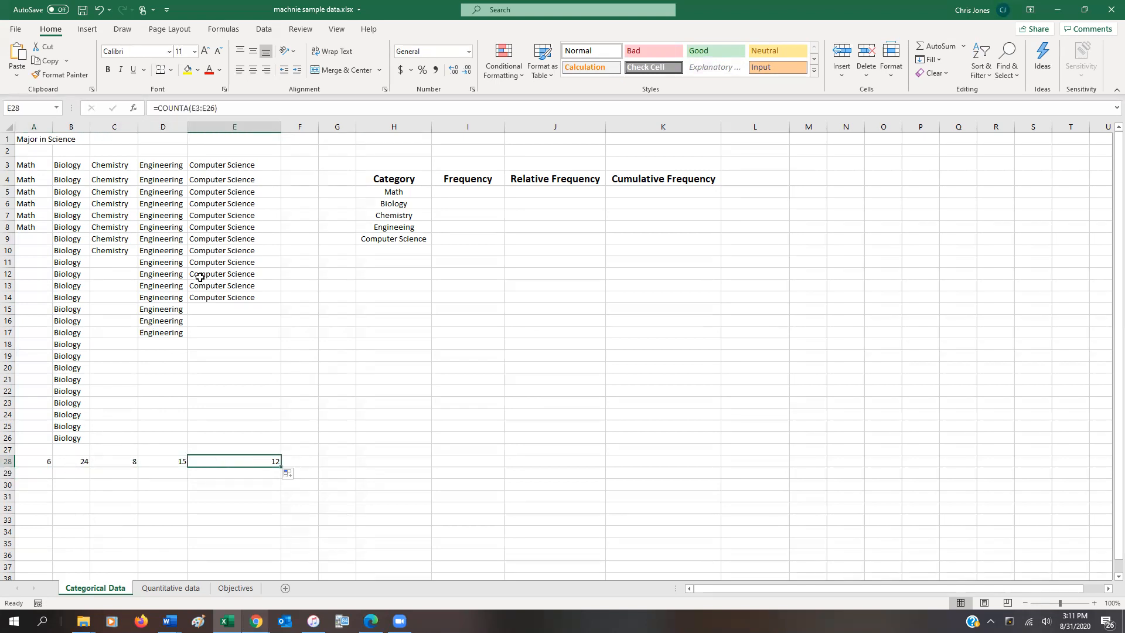
# Enter the frequencies 6 for Math in I5 and 24 for Biology in I6.
pyautogui.click(493, 193)
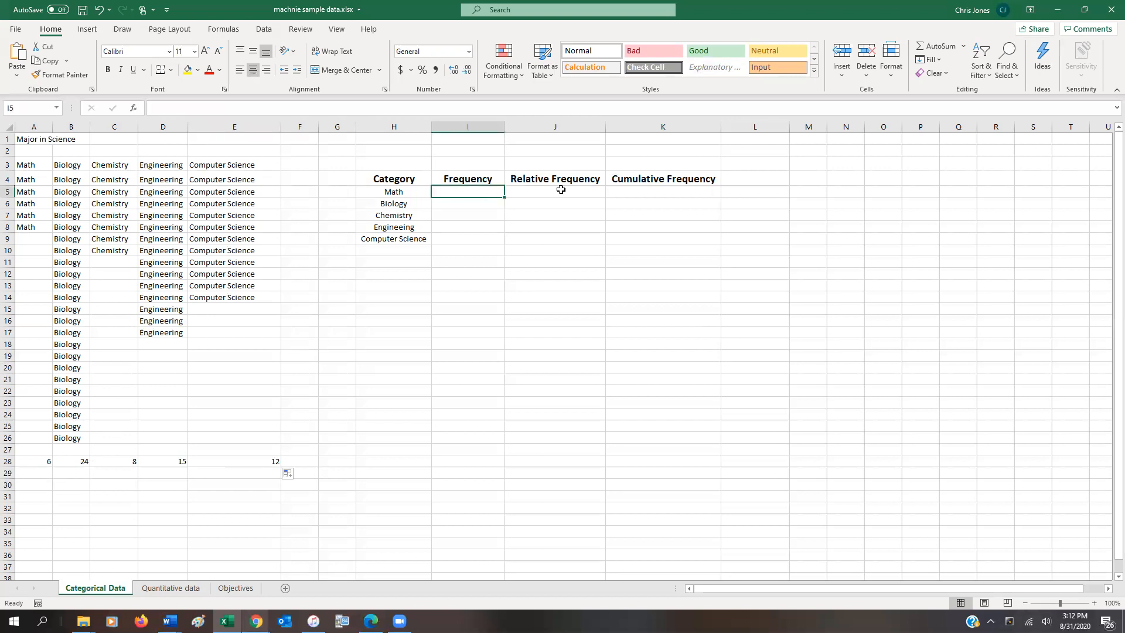
pyautogui.write('6')
pyautogui.press('Return')
pyautogui.write('2')
pyautogui.press('Return')
pyautogui.press('Up')
pyautogui.write('24')
pyautogui.press('Return')
# Enter the frequencies 8, 15 and 12 for Chemistry, Engineering and Computer Science in I7 through I9.
pyautogui.write('8')
pyautogui.press('Return')
pyautogui.write('15')
pyautogui.press('Return')
pyautogui.write('12')
pyautogui.press('Return')
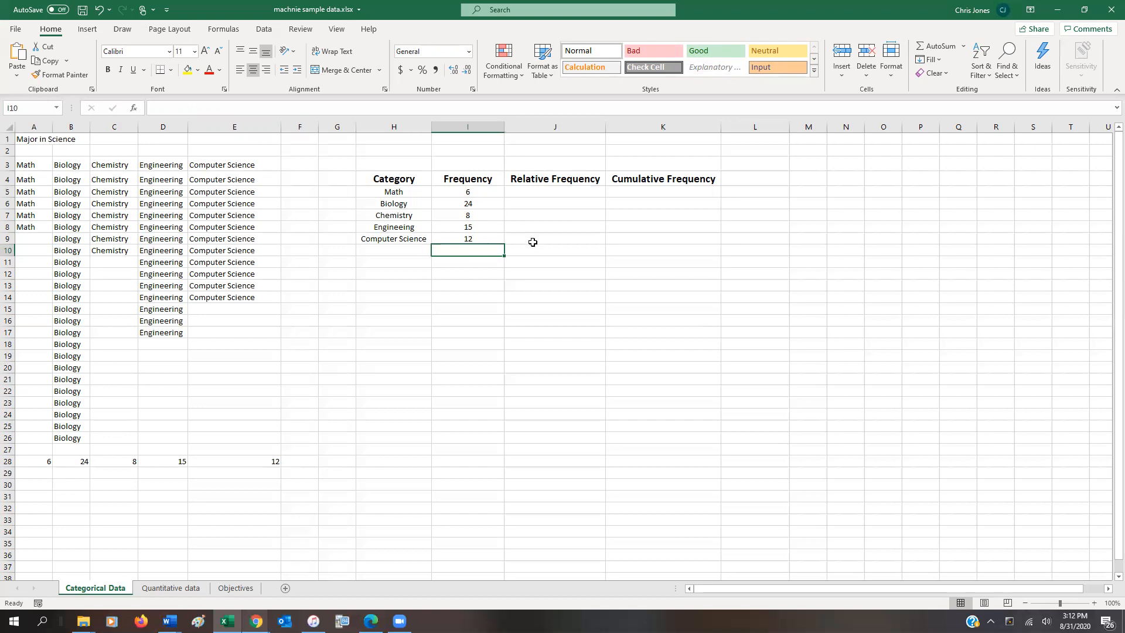
# Total the frequencies in I10 with =SUM(I5:I9) and overwrite the formula with the text n = 65.
pyautogui.write('=sum(')
pyautogui.moveTo(496, 194); pyautogui.dragTo(506, 230)
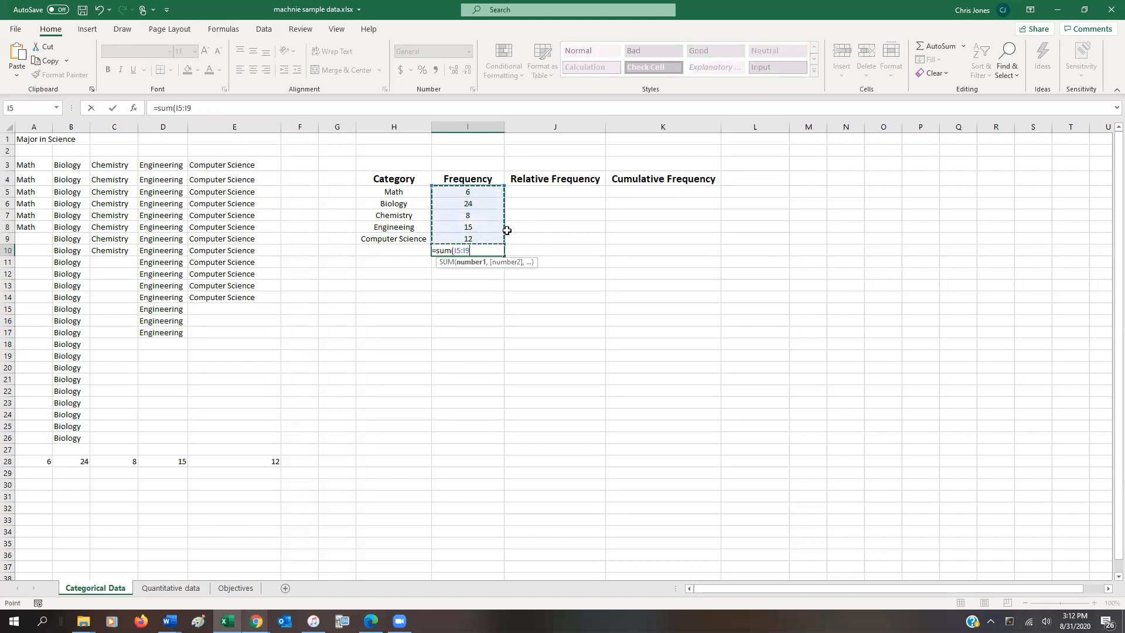
pyautogui.press('Return')
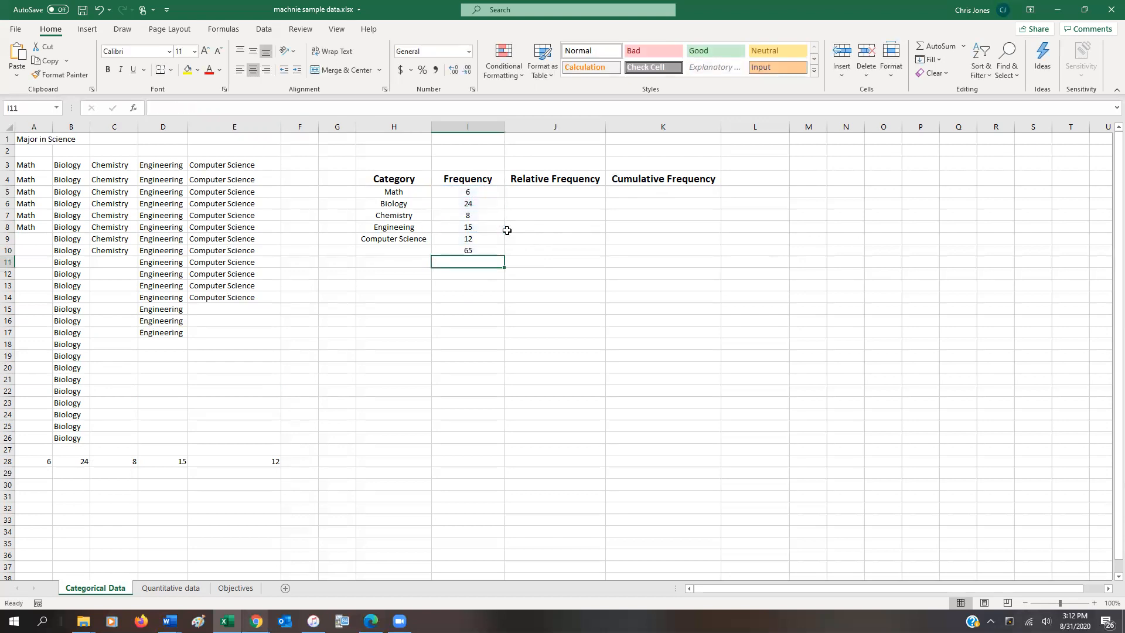
pyautogui.press('Up')
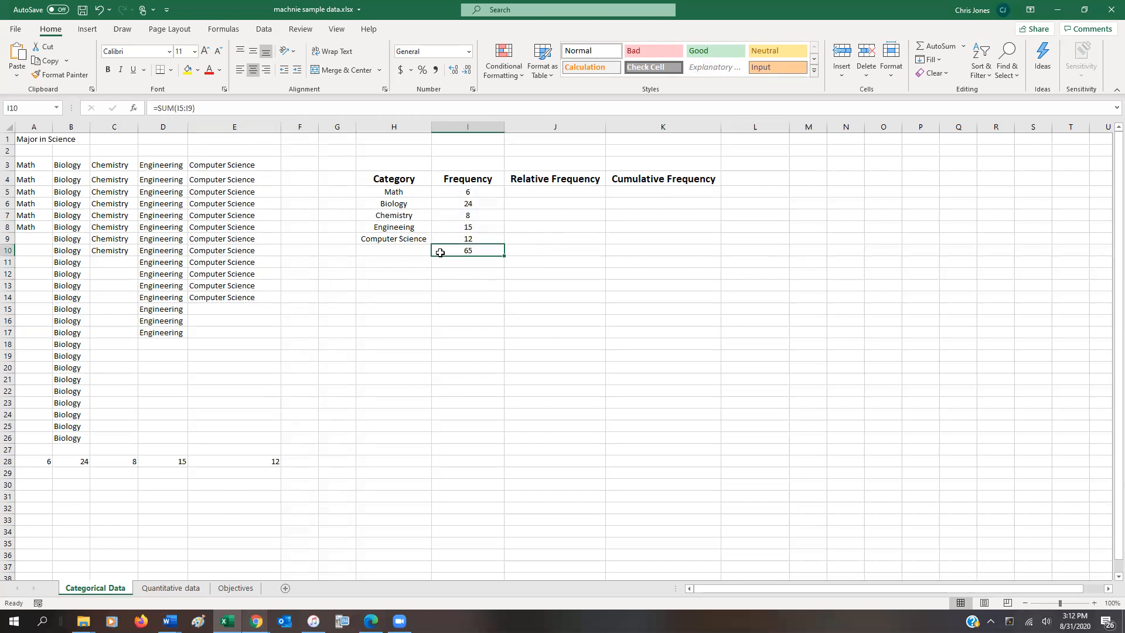
pyautogui.write('n = 65')
pyautogui.press('Return')
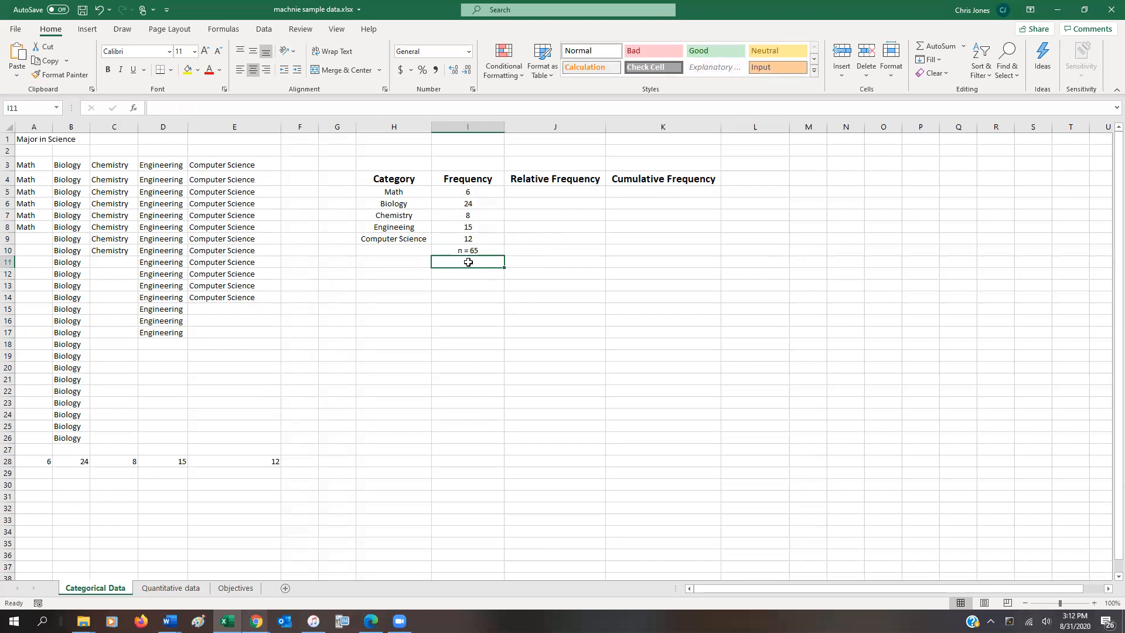
# Clear I10, repeat the SUM of I5:I9 there, and delete that formula again.
pyautogui.click(484, 245)
pyautogui.press('Delete')
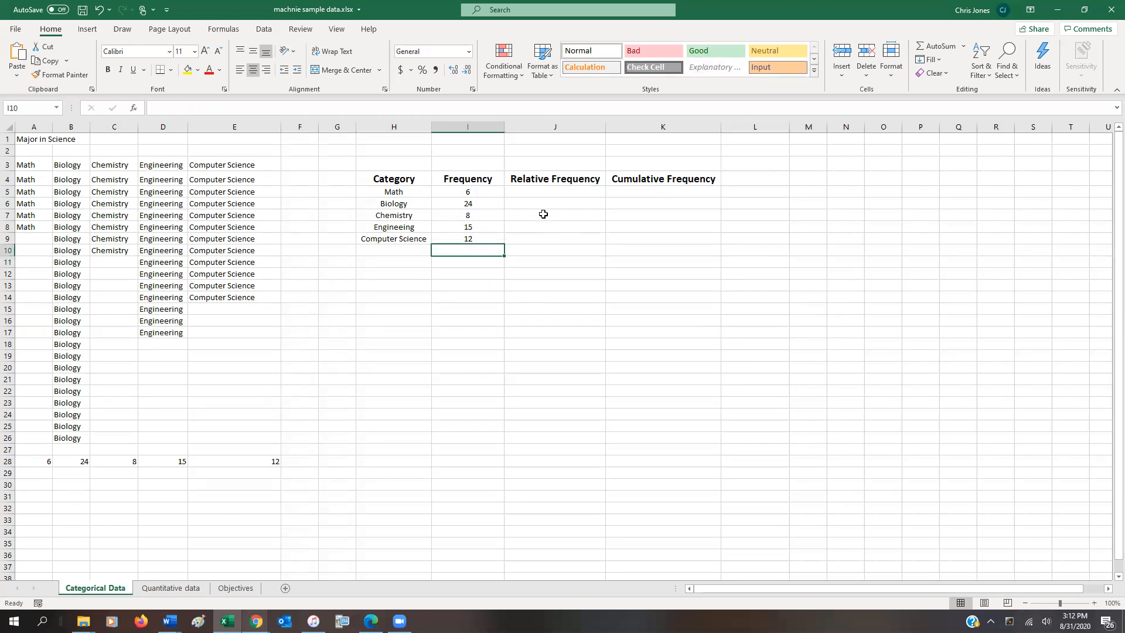
pyautogui.write('=sum(')
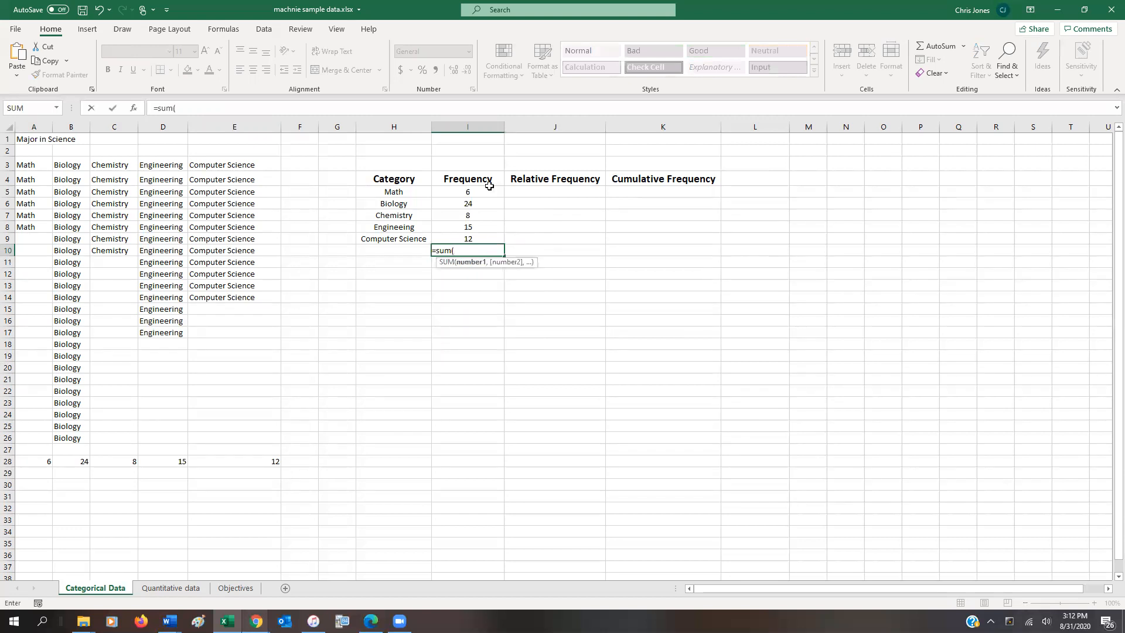
pyautogui.moveTo(484, 189); pyautogui.dragTo(479, 237)
pyautogui.press('Return')
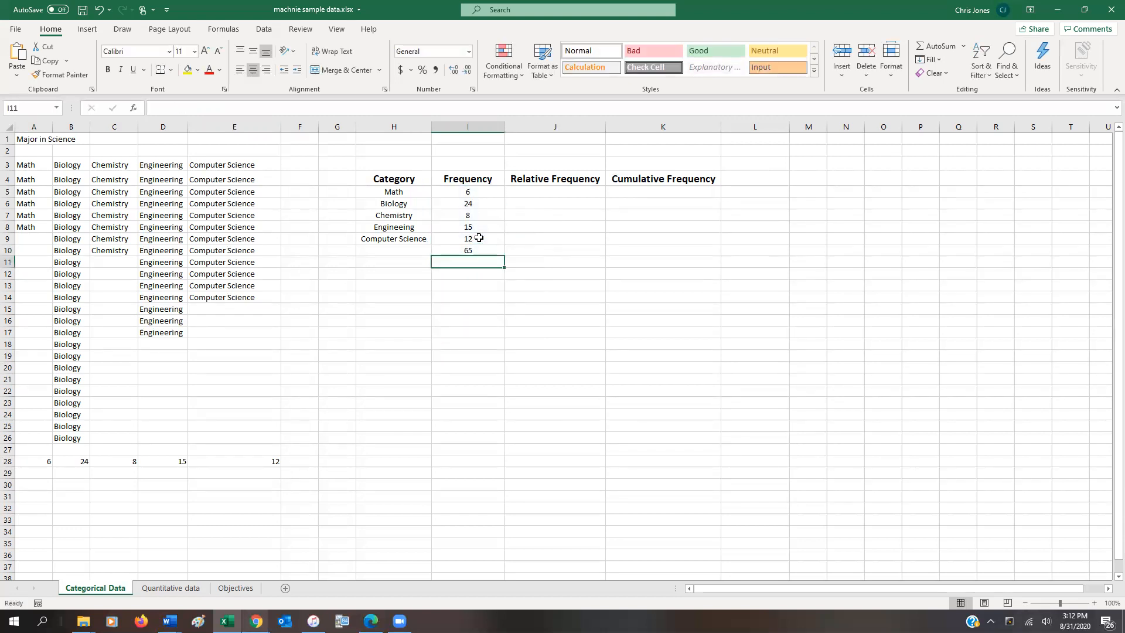
pyautogui.press('Up')
pyautogui.press('Delete')
# Write the sample size as n = 65 in cell I10 below the frequencies.
pyautogui.click(556, 183)
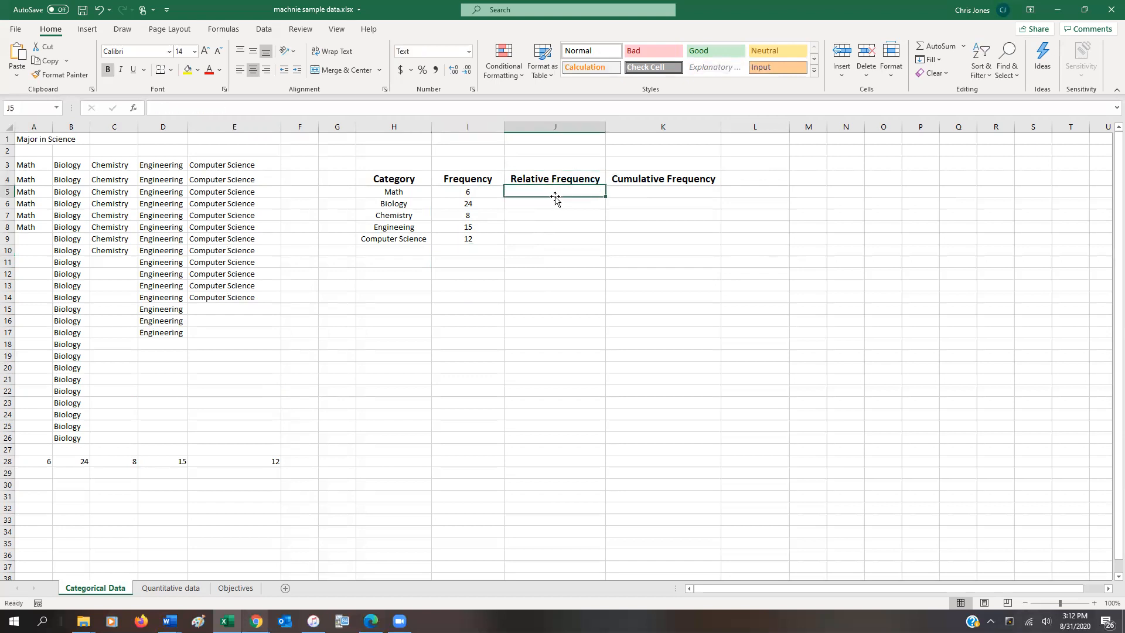
pyautogui.click(475, 250)
pyautogui.write('n = 65')
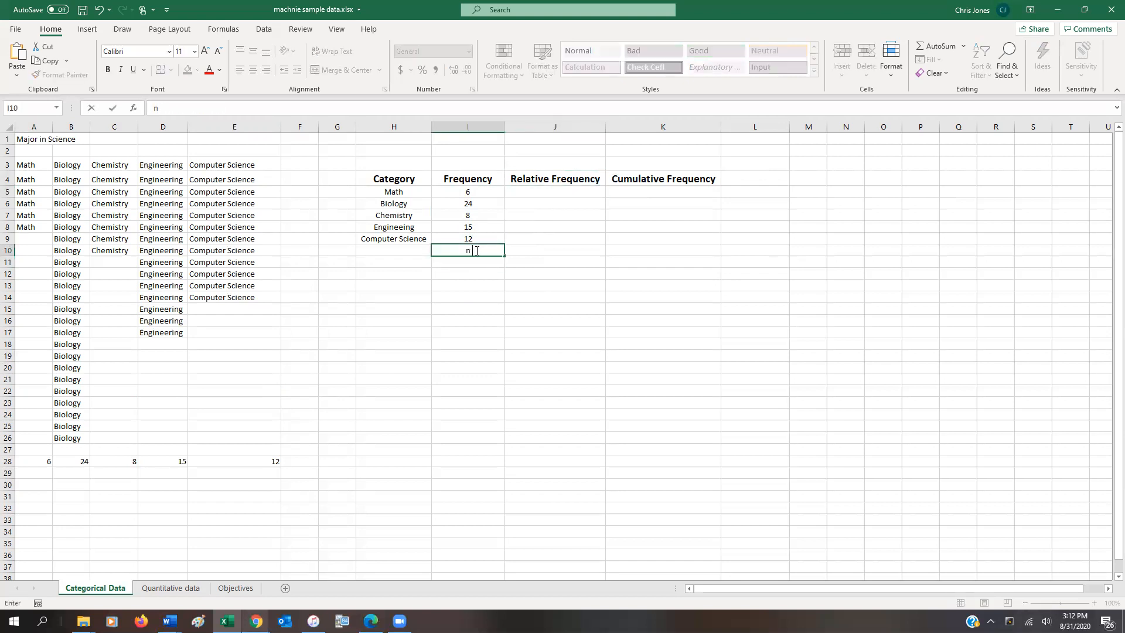
pyautogui.press('Return')
# Try entering the Math relative frequency 6/65 in J5 and clear the cell.
pyautogui.click(537, 188)
pyautogui.write('6')
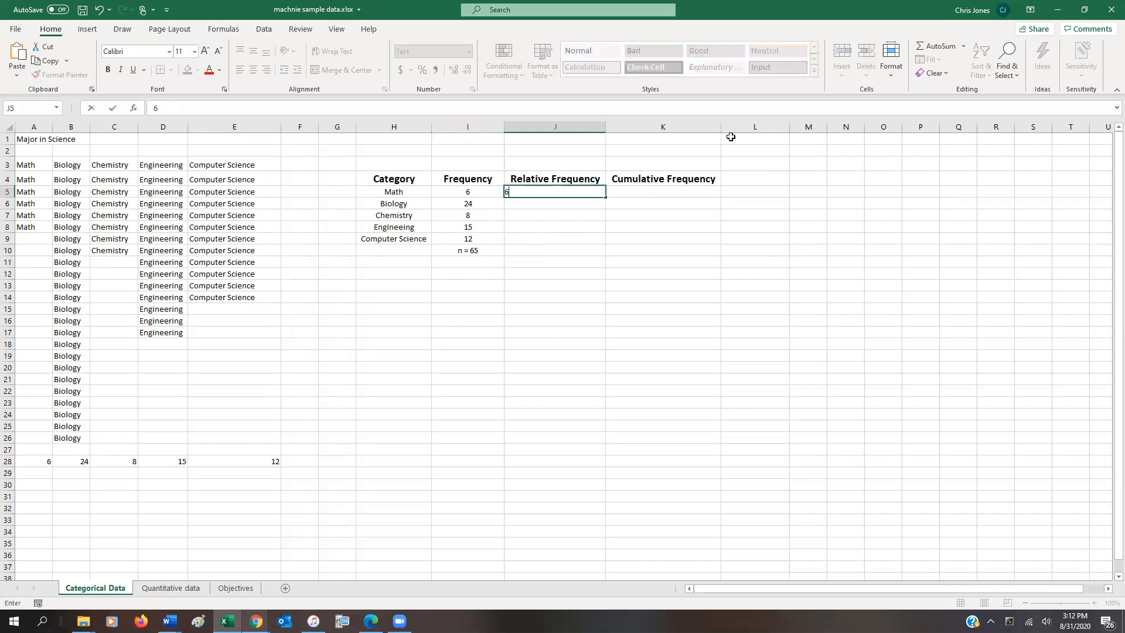
pyautogui.write('/65')
pyautogui.press('Return')
pyautogui.press('Up')
pyautogui.press('Delete')
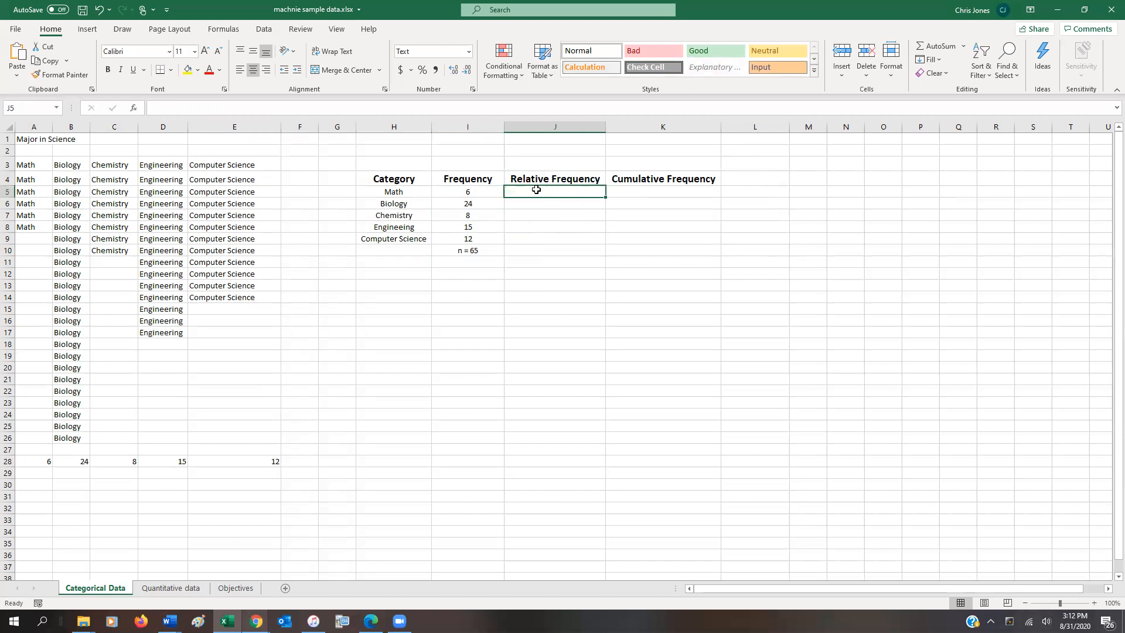
# Format the relative and cumulative frequency cells J5:K9 as Text.
pyautogui.moveTo(588, 191); pyautogui.dragTo(649, 245)
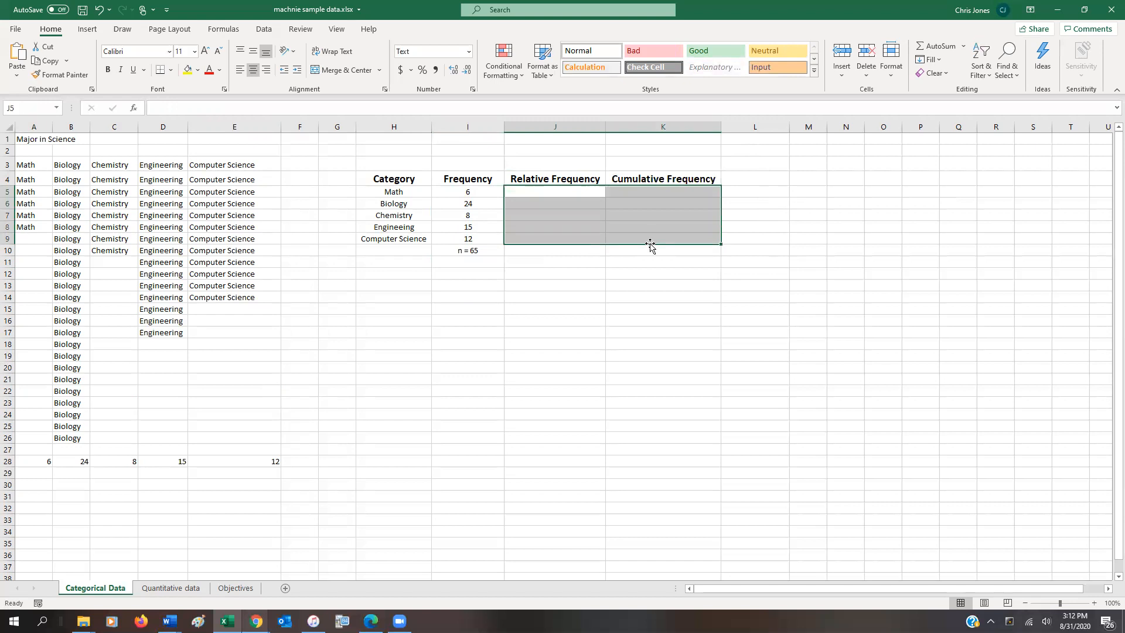
pyautogui.click(563, 191)
pyautogui.moveTo(549, 192); pyautogui.dragTo(637, 237)
pyautogui.rightClick(564, 223)
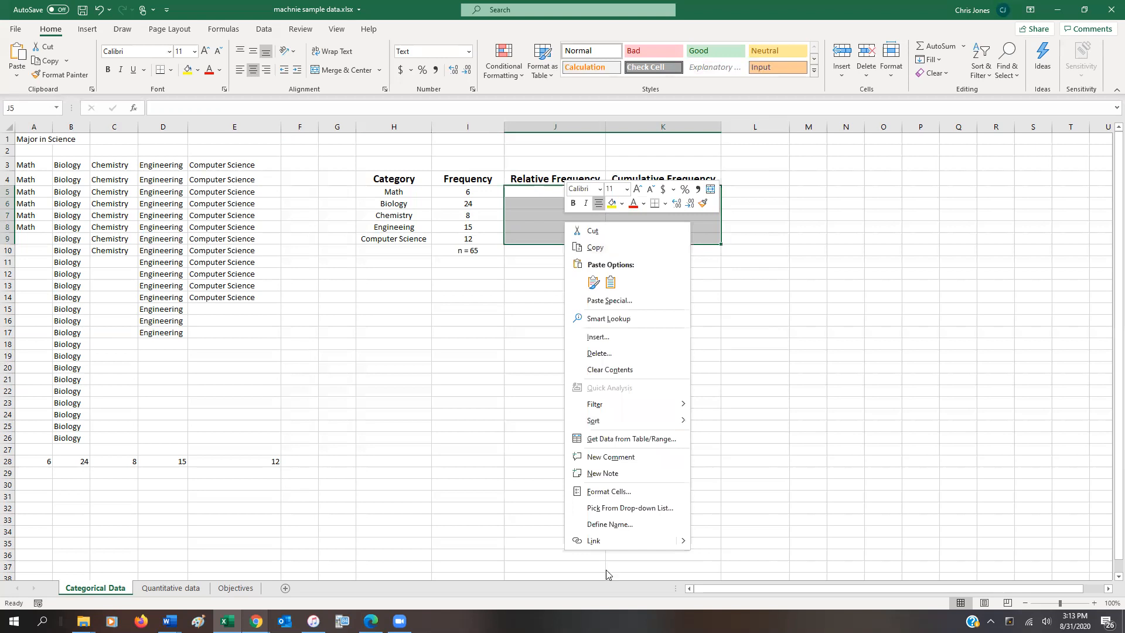
pyautogui.click(602, 490)
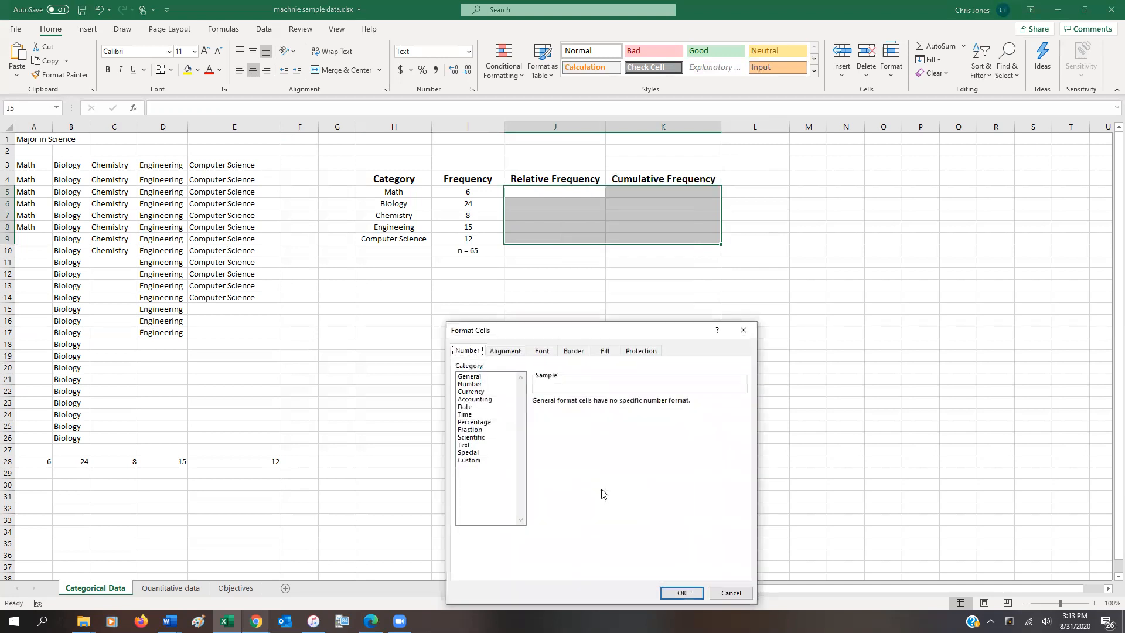
pyautogui.click(467, 446)
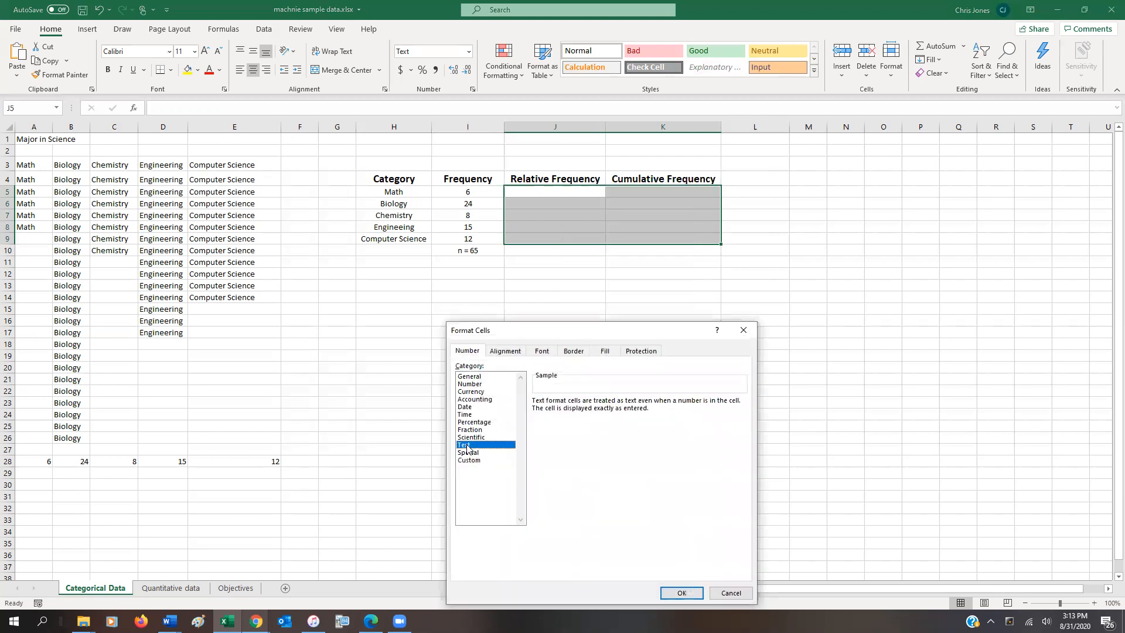
pyautogui.click(681, 593)
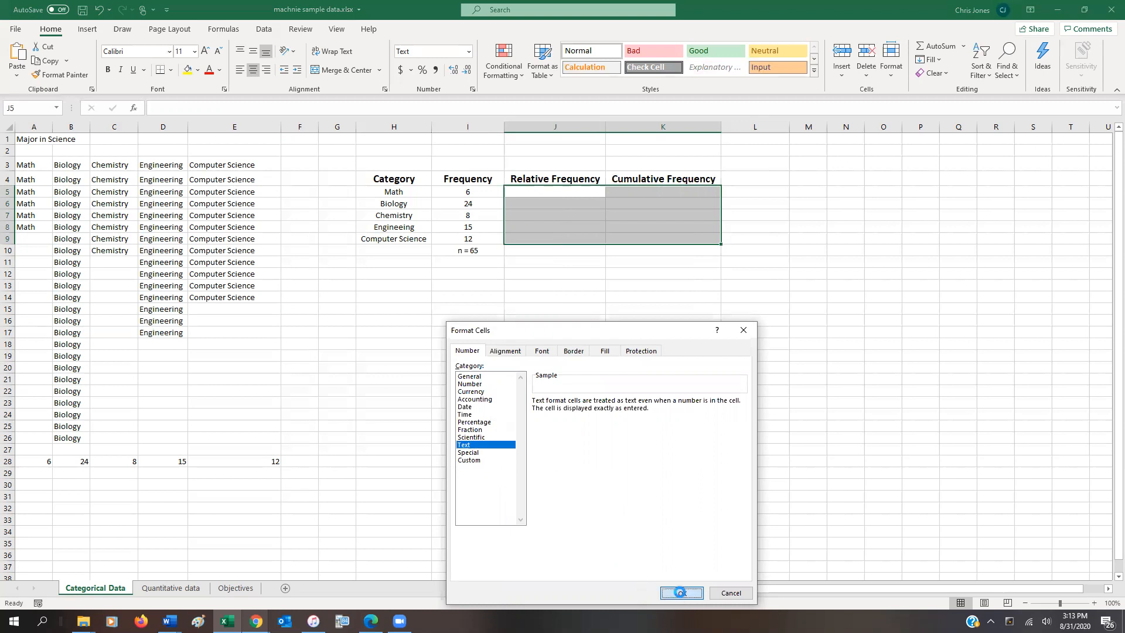
# Enter the relative frequencies 6/65, 24/65, 8/65, 15/65 and 12/65 in cells J5 to J9.
pyautogui.click(573, 191)
pyautogui.write('6/65')
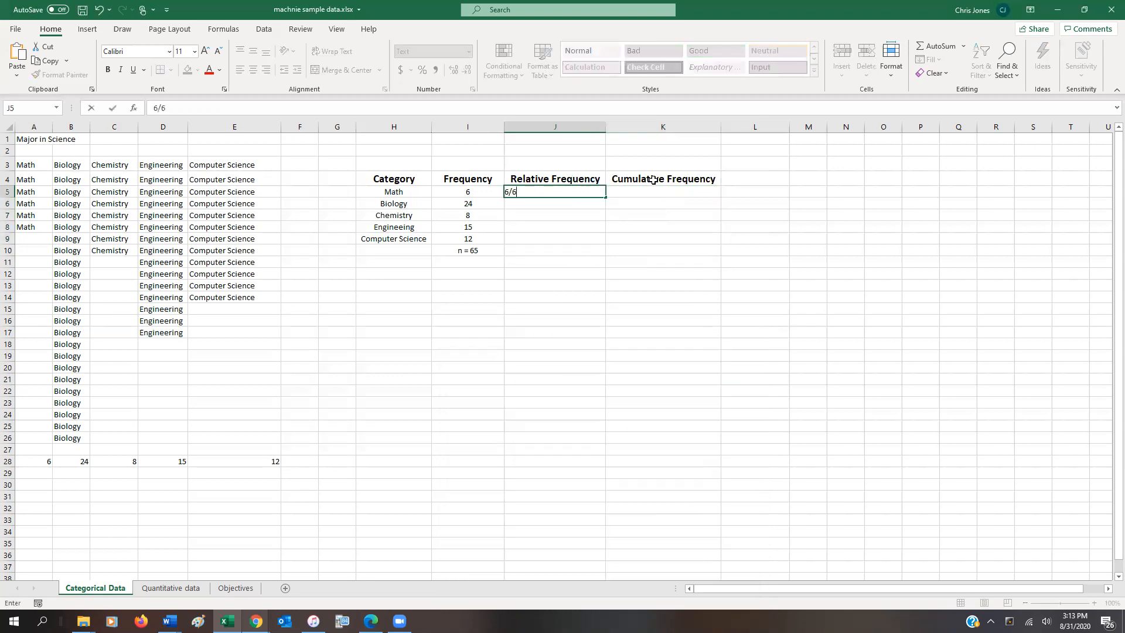
pyautogui.press('Return')
pyautogui.write('24/')
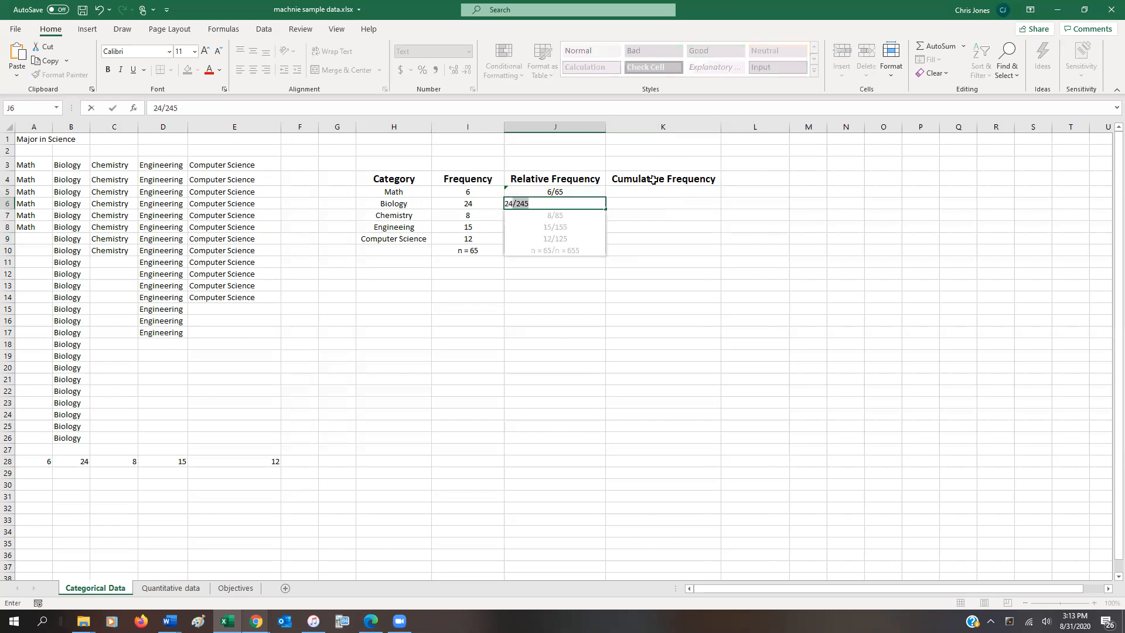
pyautogui.write('65')
pyautogui.press('Return')
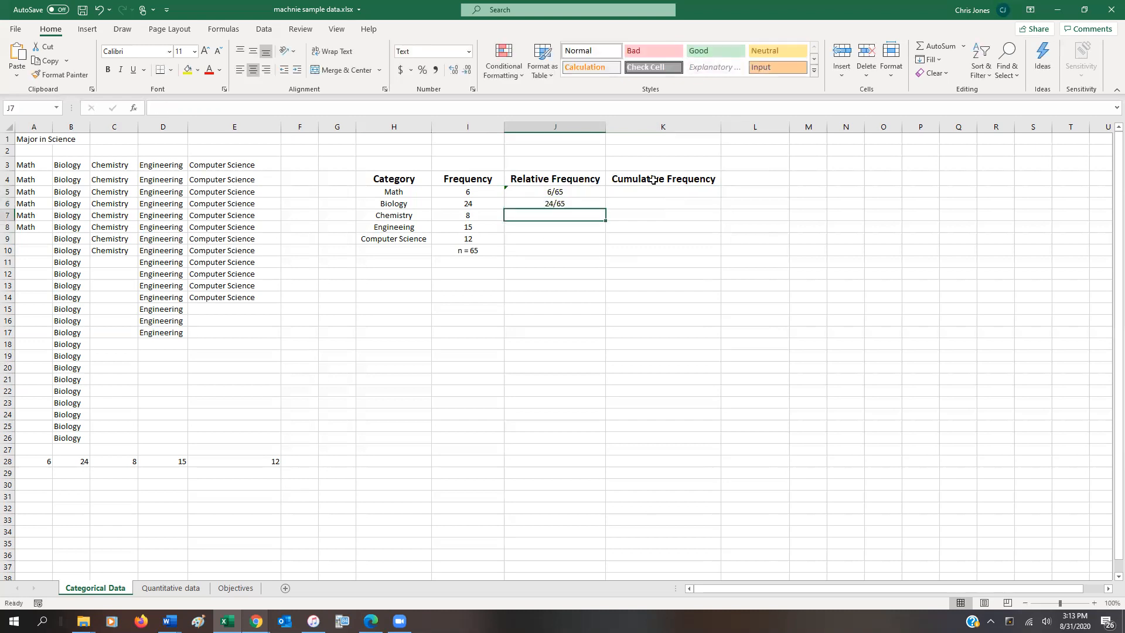
pyautogui.write('8/65')
pyautogui.press('Return')
pyautogui.write('15/65')
pyautogui.press('Return')
pyautogui.write('12/65')
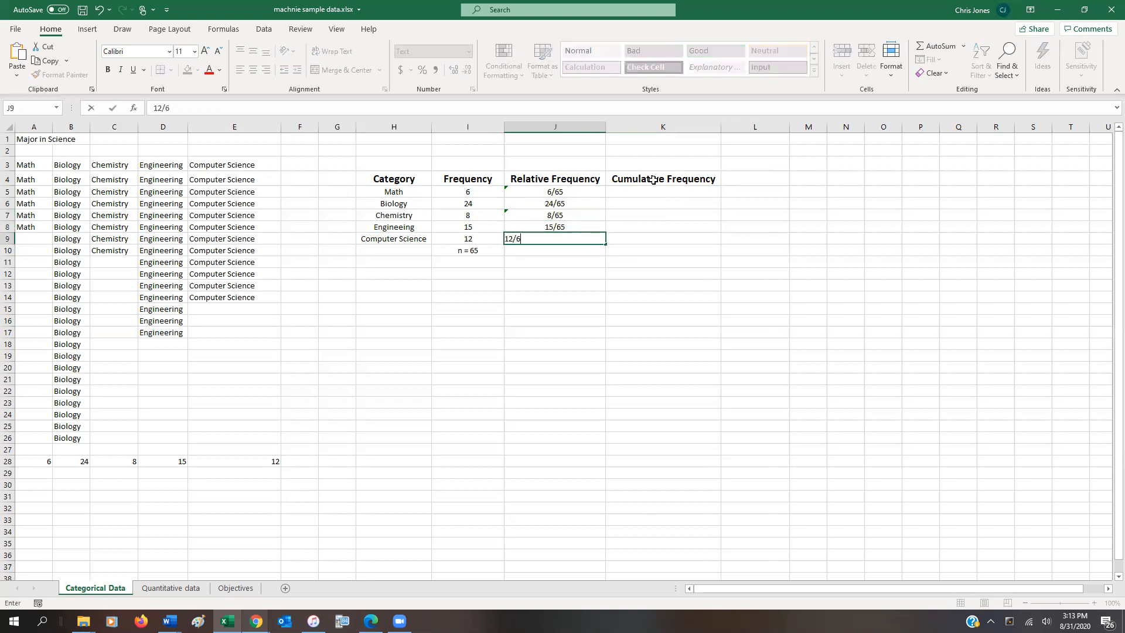
pyautogui.press('Return')
# Enter 6/65 as the Math cumulative frequency in cell K5.
pyautogui.press('Up')
pyautogui.press('Up')
pyautogui.press('Up')
pyautogui.press('Up')
pyautogui.press('Up')
pyautogui.press('Right')
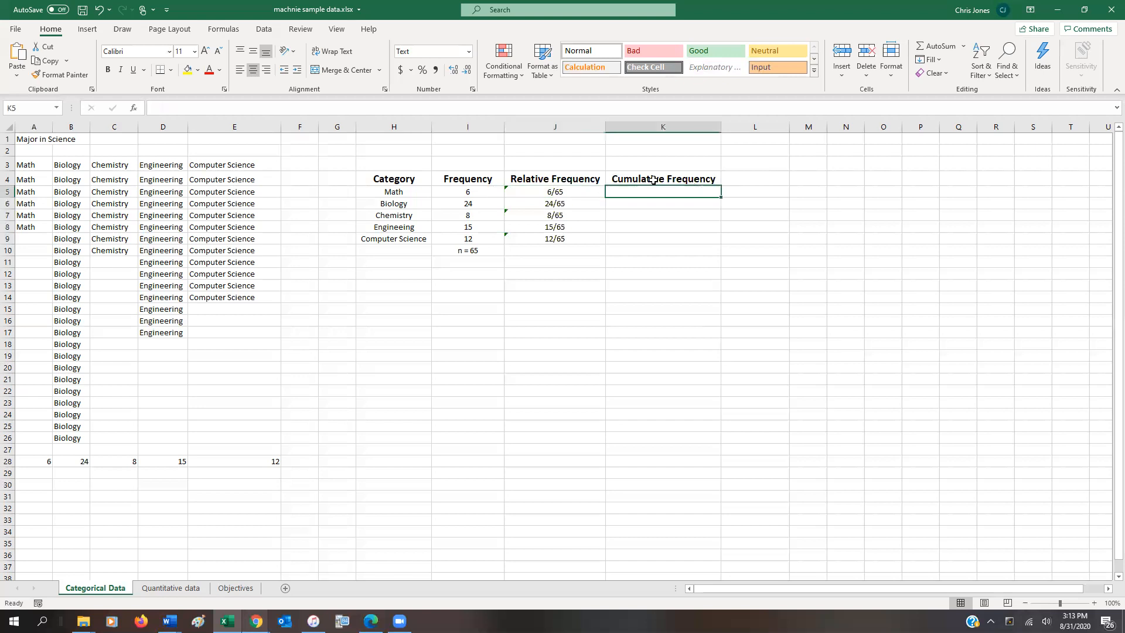
pyautogui.write('6/26')
pyautogui.press('BackSpace')
pyautogui.press('BackSpace')
pyautogui.write('65')
pyautogui.press('Return')
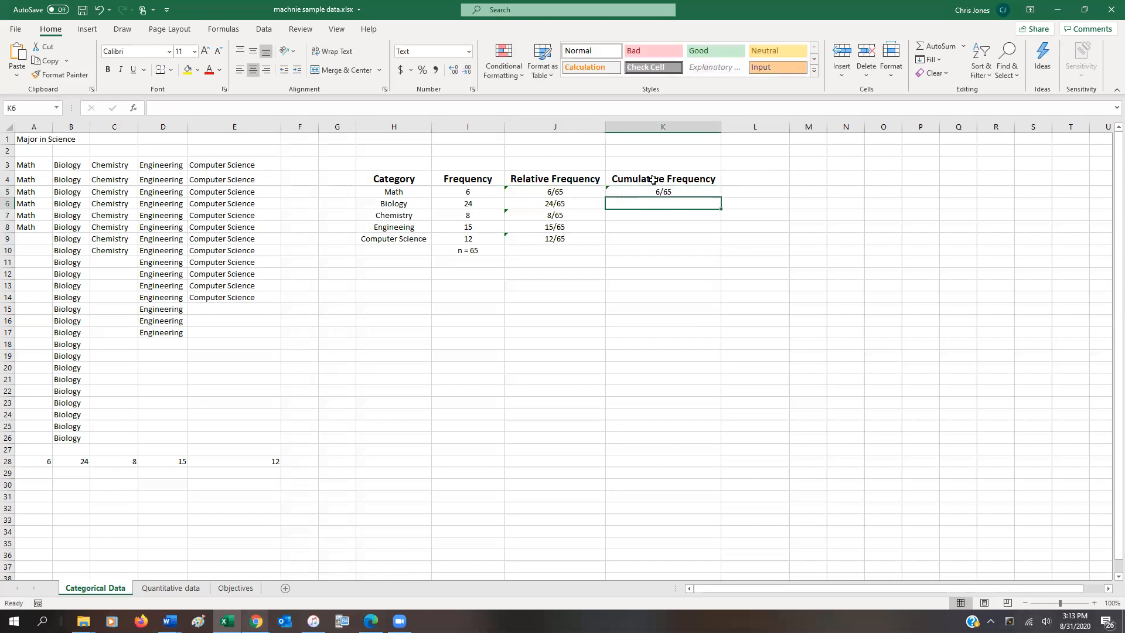
# Add the Math and Biology frequencies with the formula =6+24 in helper cell M6.
pyautogui.press('Right')
pyautogui.press('Right')
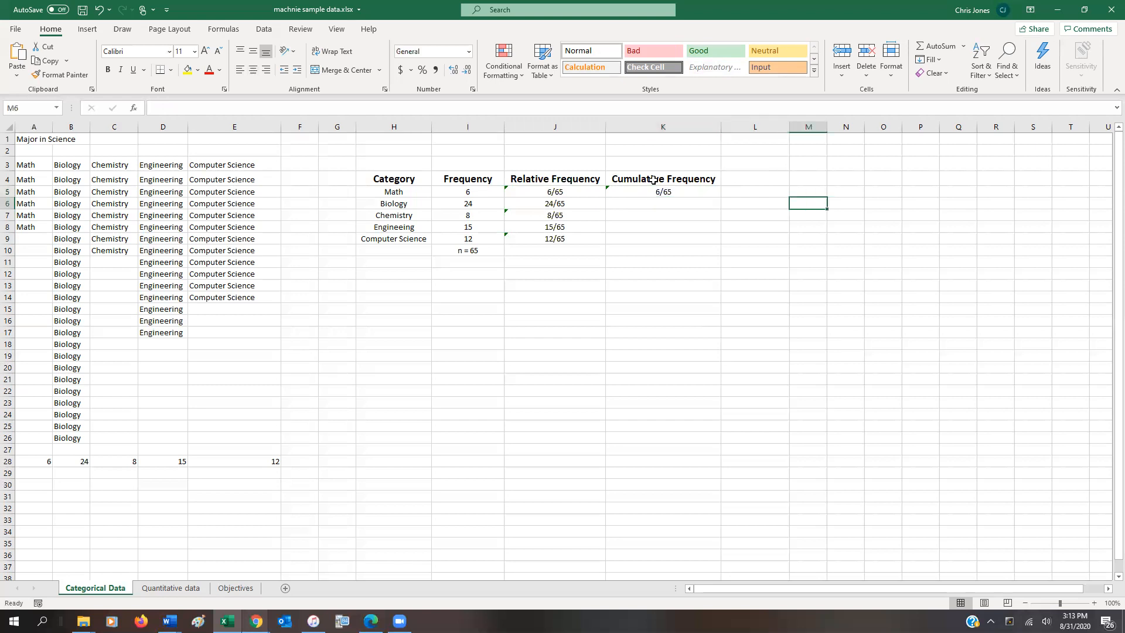
pyautogui.write('=6+24')
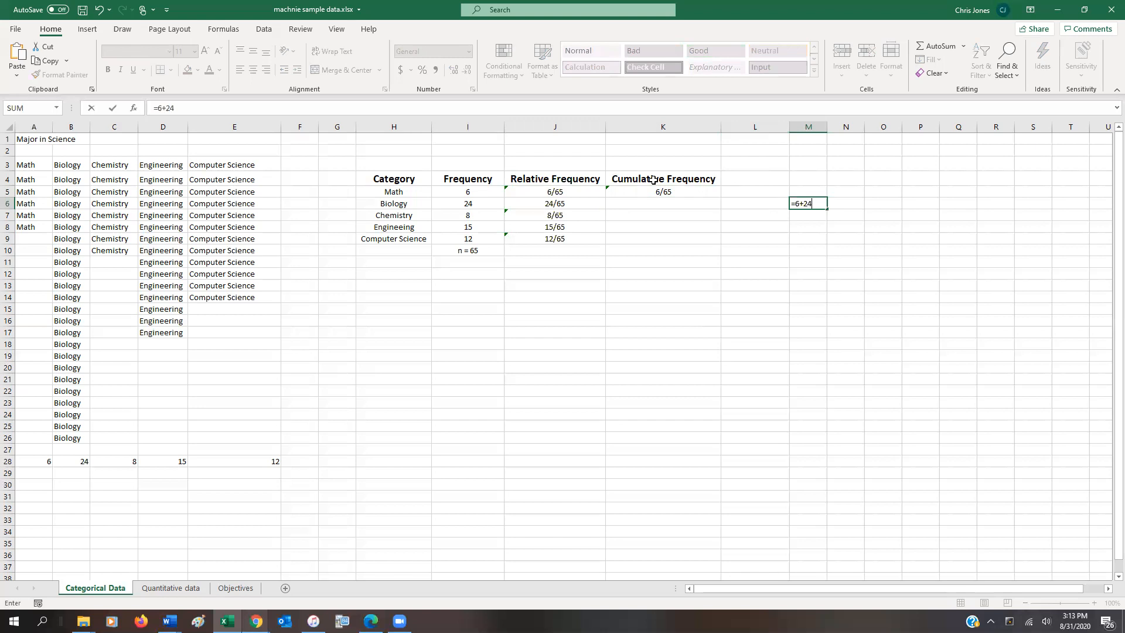
pyautogui.press('Return')
pyautogui.press('Left')
pyautogui.press('Left')
pyautogui.press('Up')
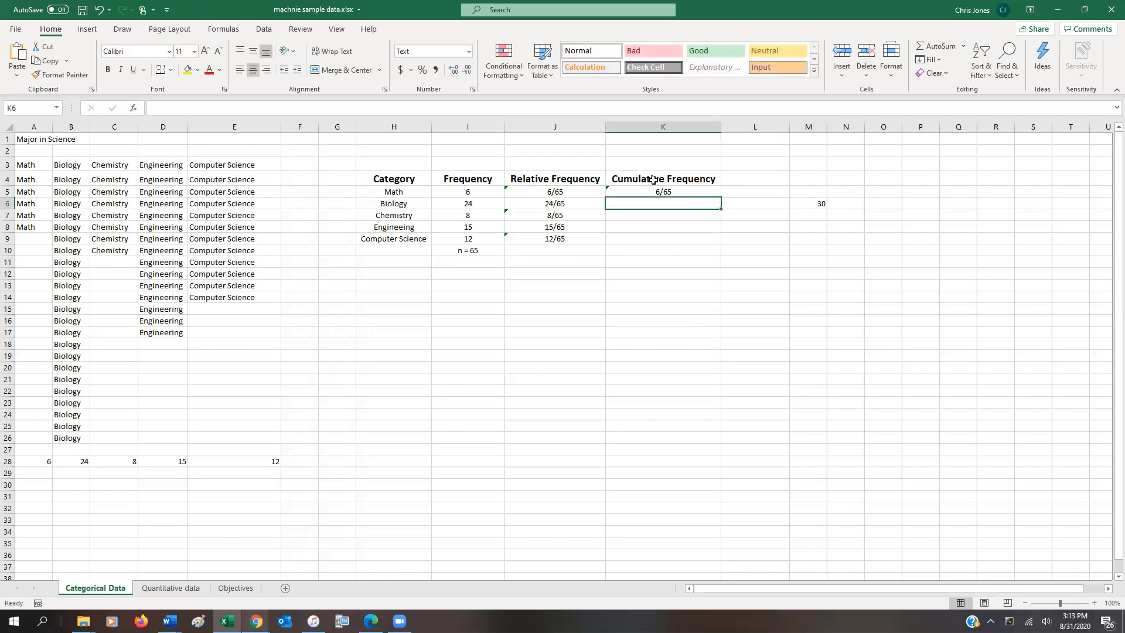
# Re-enter =6+24 in helper cell M6 and write 30/65 as the Biology cumulative frequency in K6.
pyautogui.press('Down')
pyautogui.press('Down')
pyautogui.press('Up')
pyautogui.press('Up')
pyautogui.press('Right')
pyautogui.press('Right')
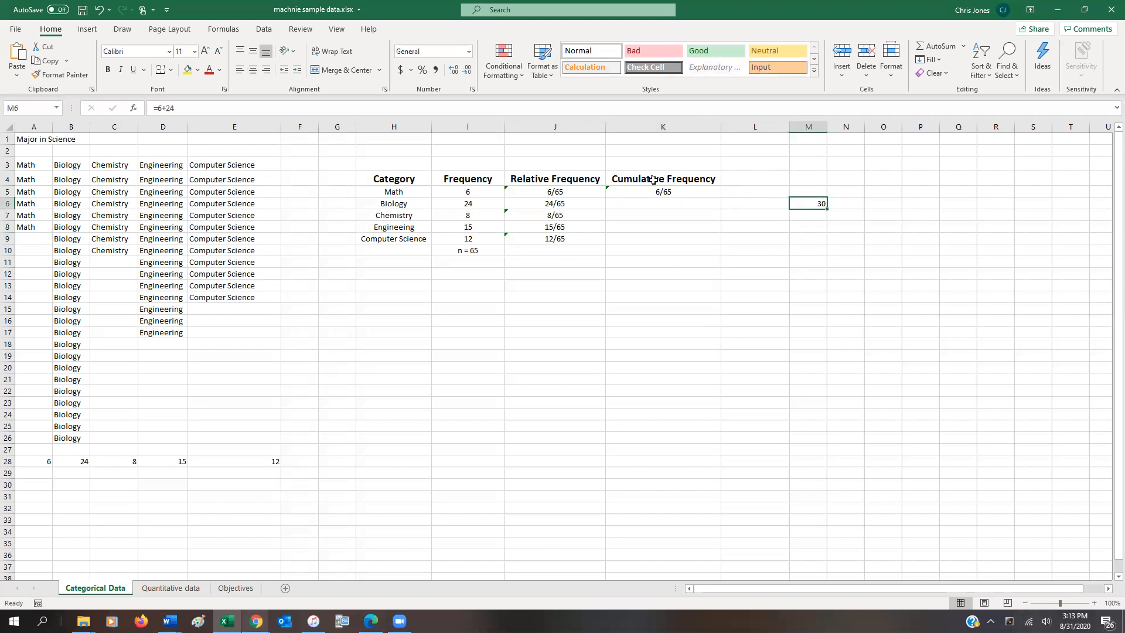
pyautogui.write('=6+24')
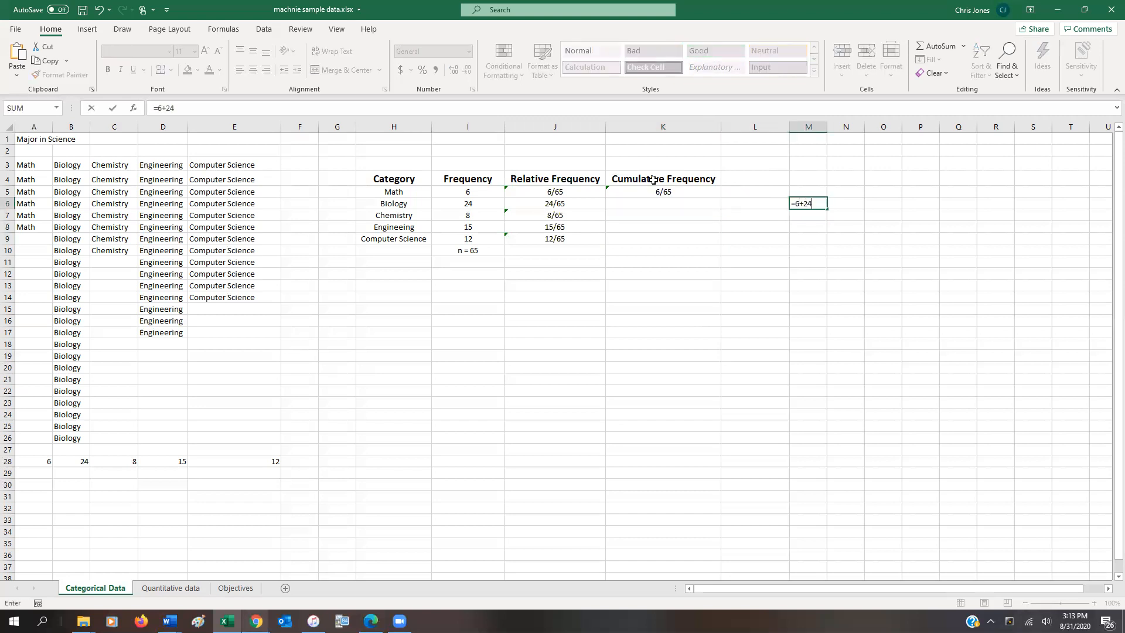
pyautogui.press('Return')
pyautogui.press('Left')
pyautogui.press('Left')
pyautogui.press('Up')
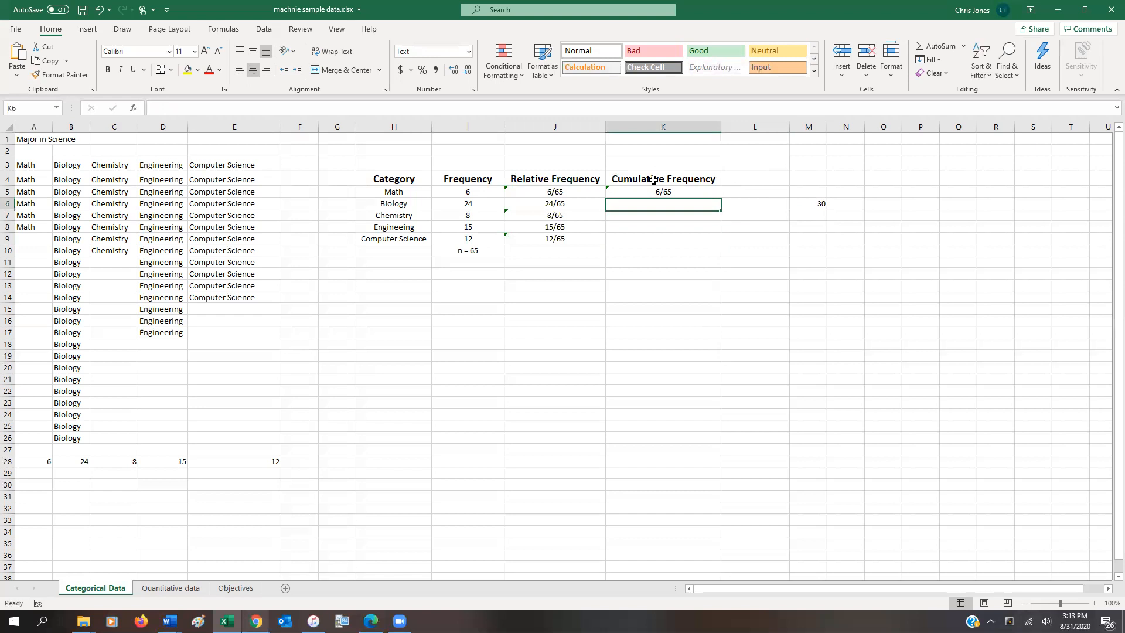
pyautogui.write('30/65')
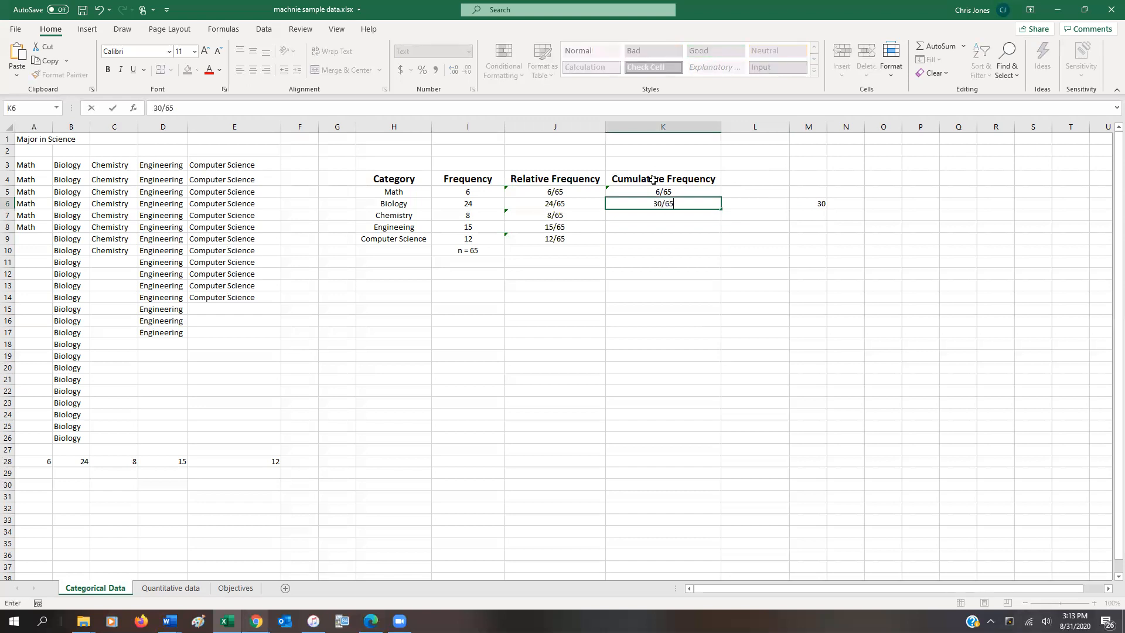
pyautogui.press('Return')
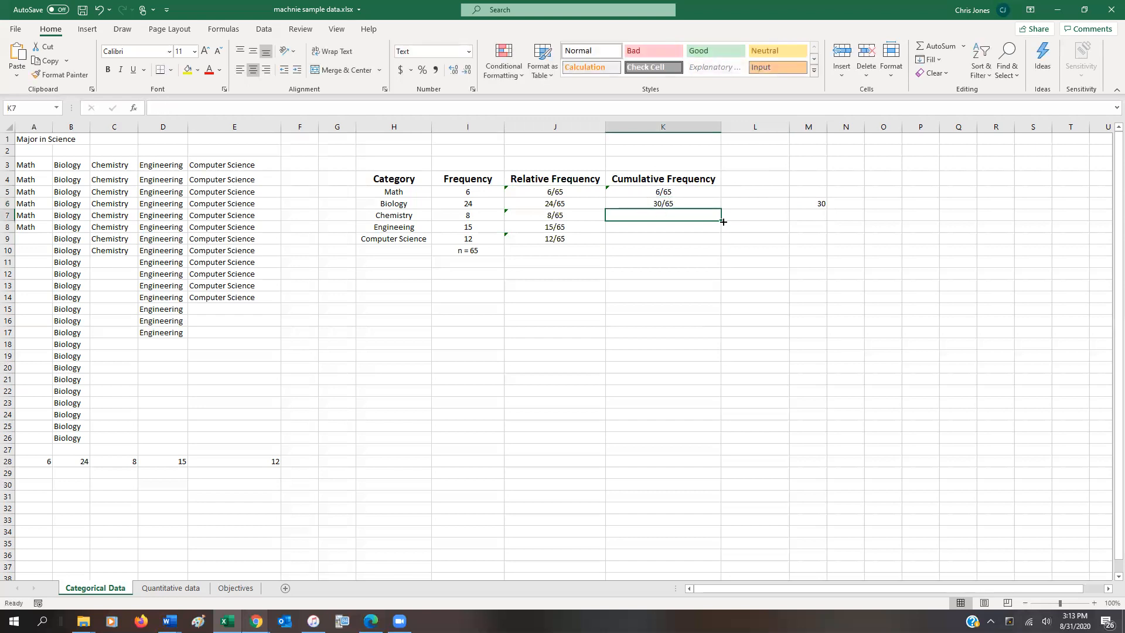
# Add the Chemistry frequency to the running total in helper cell M7 and enter 38/65 in K7.
pyautogui.click(813, 213)
pyautogui.write('=')
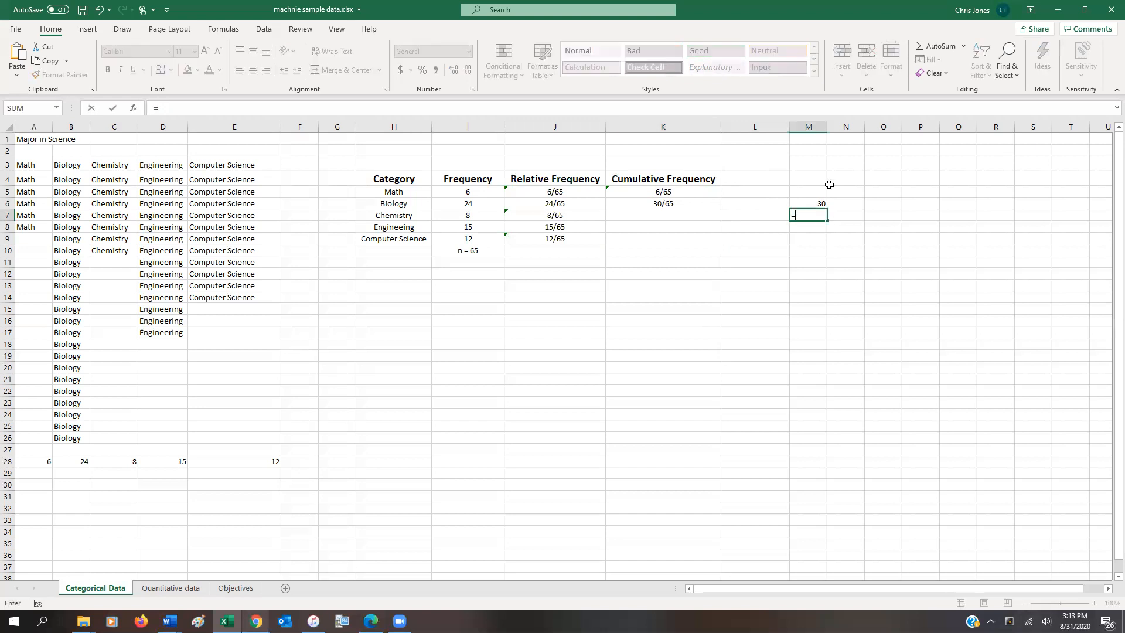
pyautogui.write('M6+I7')
pyautogui.press('Return')
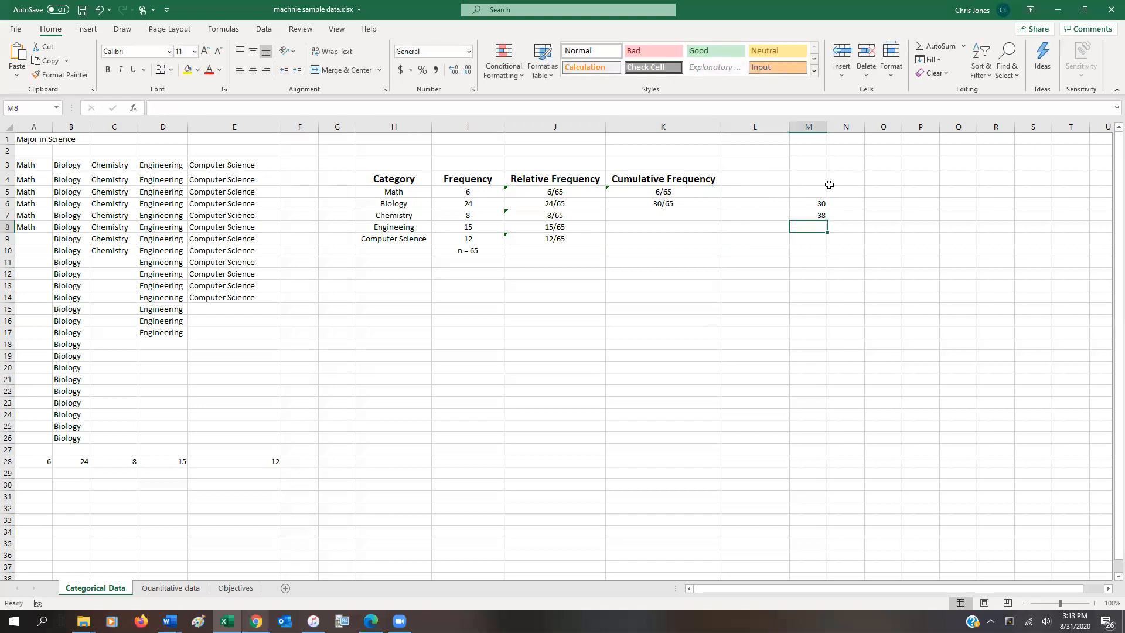
pyautogui.click(697, 218)
pyautogui.write('38')
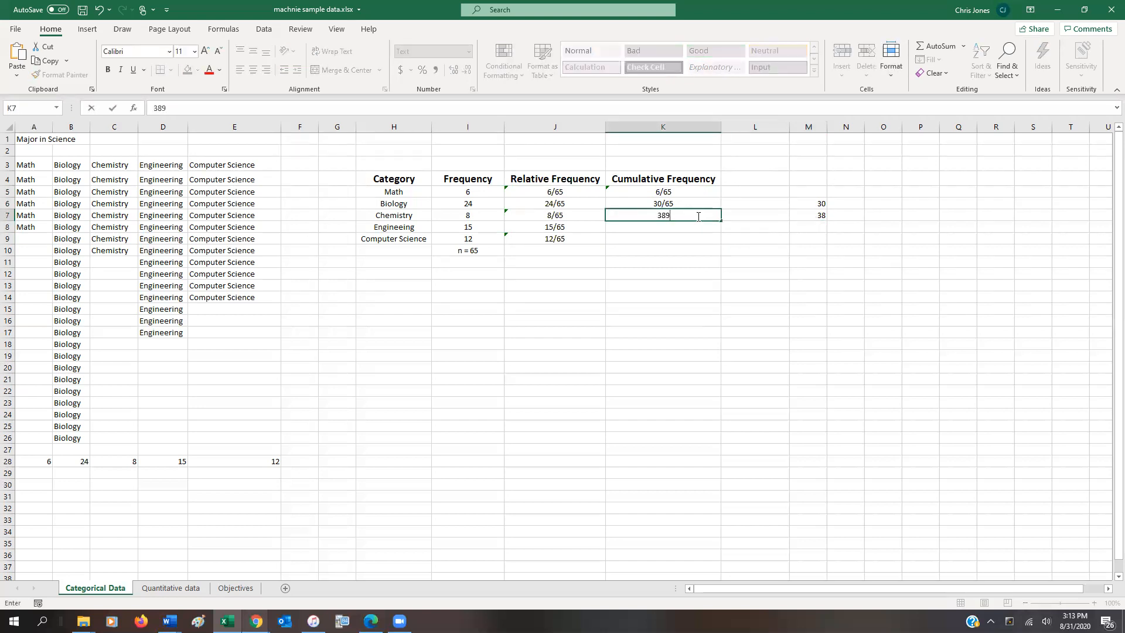
pyautogui.write('/65')
pyautogui.press('Return')
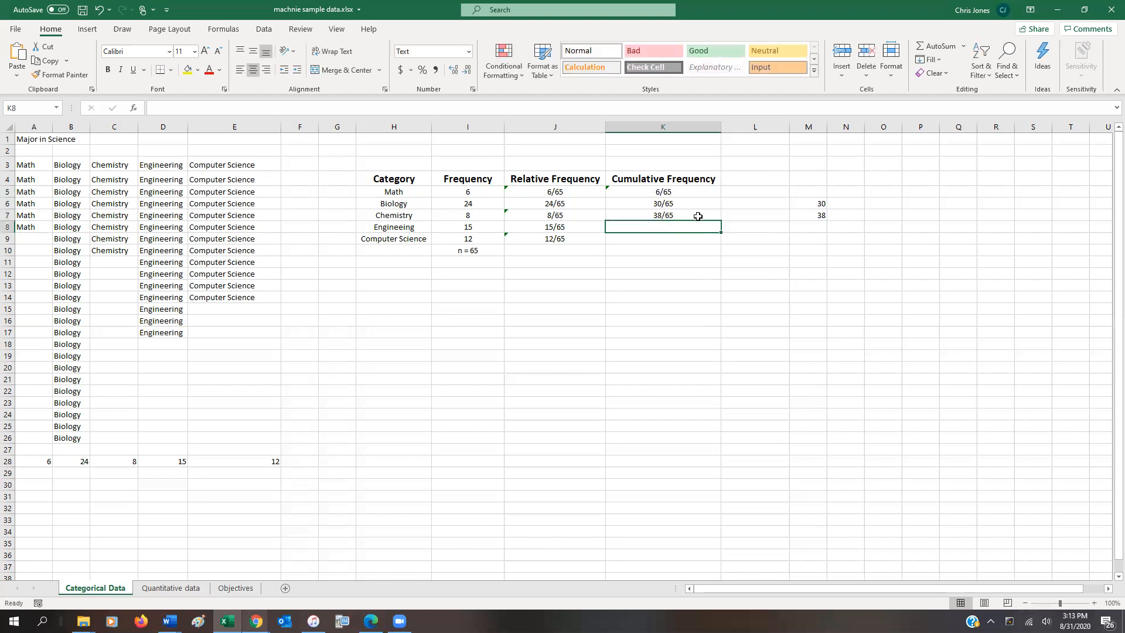
# Calculate the running total through Engineering with the formula =38+15 in helper cell M8.
pyautogui.press('Right')
pyautogui.press('Right')
pyautogui.write('=389')
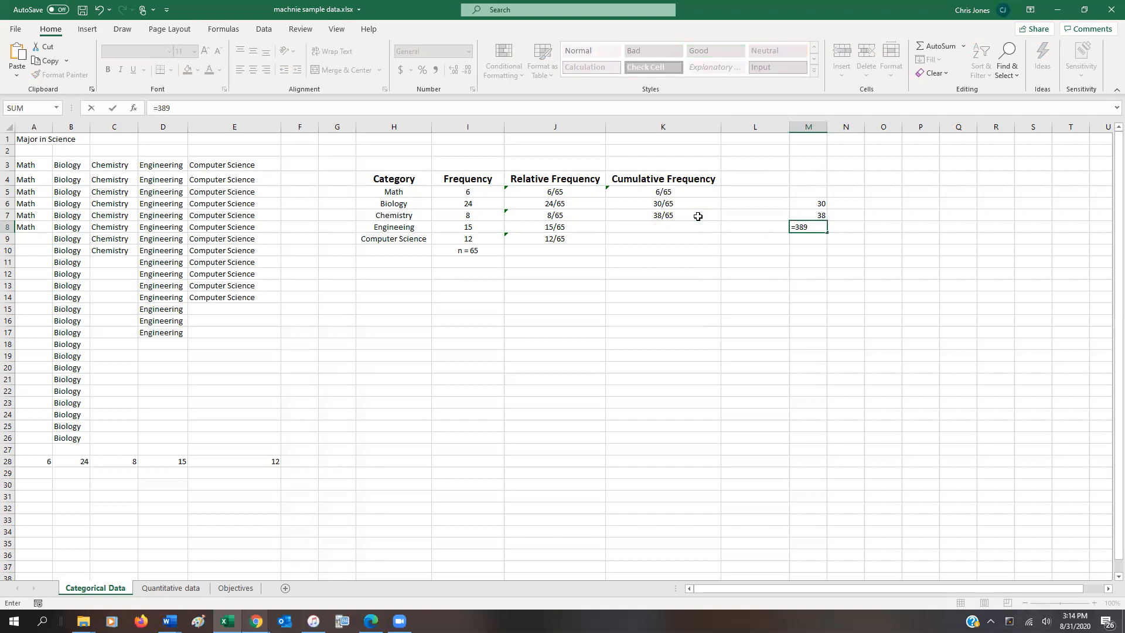
pyautogui.press('BackSpace')
pyautogui.write('+15')
pyautogui.press('Return')
pyautogui.press('Up')
pyautogui.press('Left')
pyautogui.press('Left')
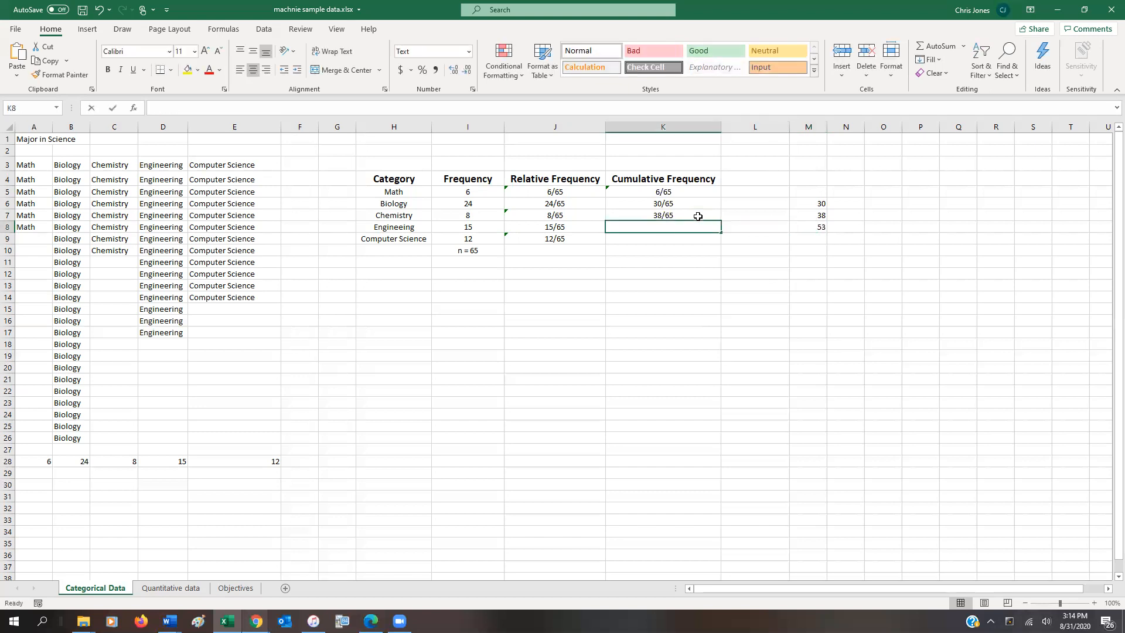
# Enter the cumulative frequencies 53/65 for Engineering in K8 and 65/65 for Computer Science in K9.
pyautogui.write('53/65')
pyautogui.press('Return')
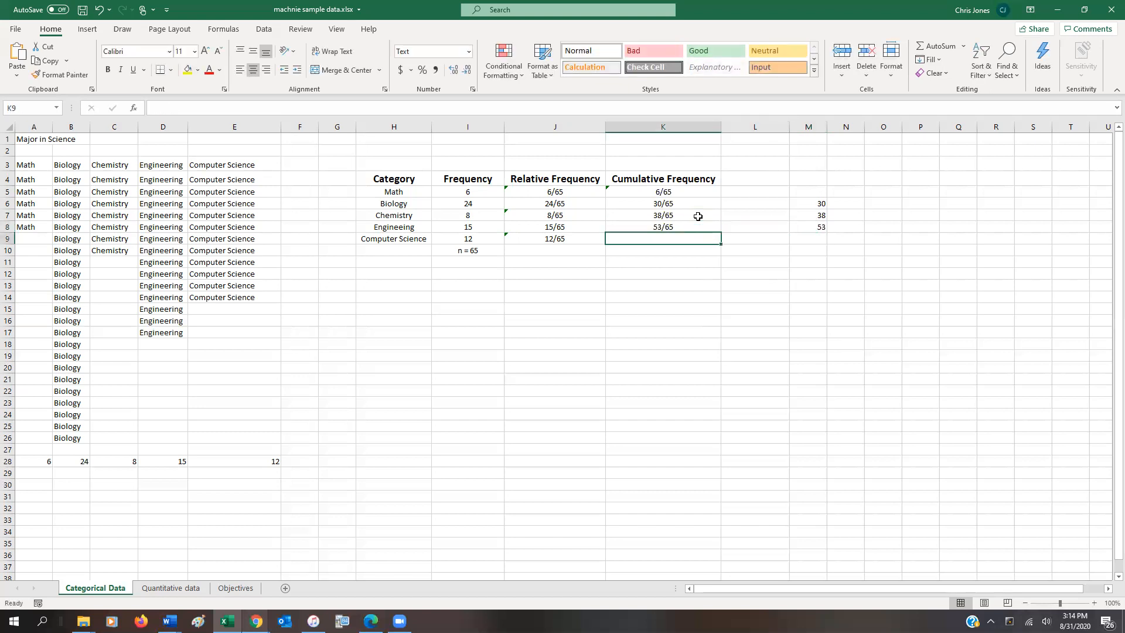
pyautogui.write('65/65')
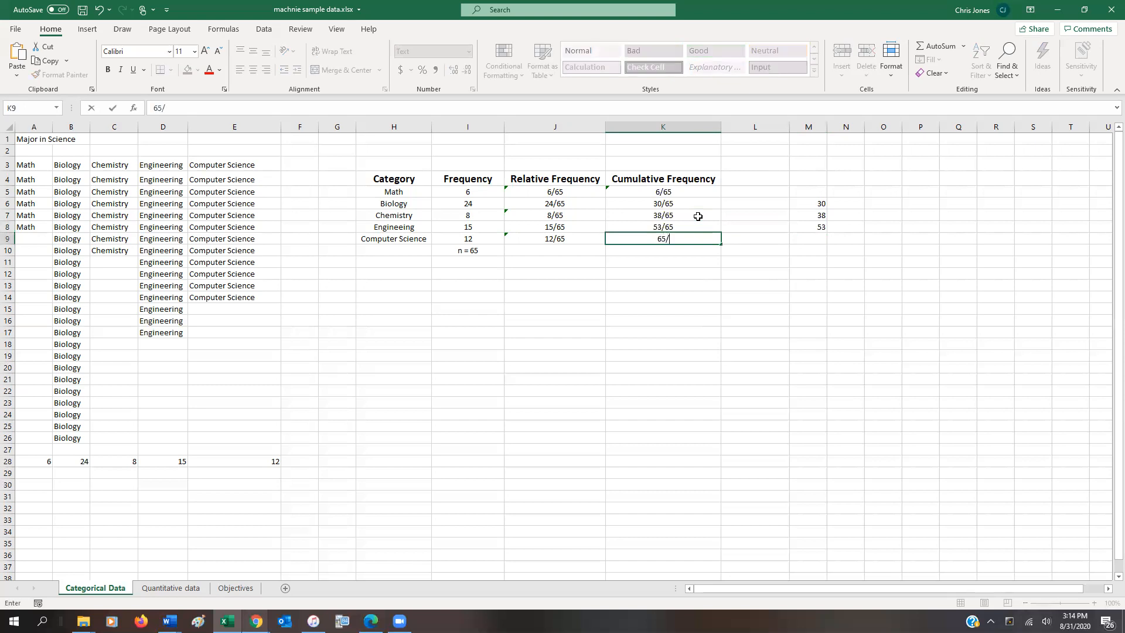
pyautogui.press('Return')
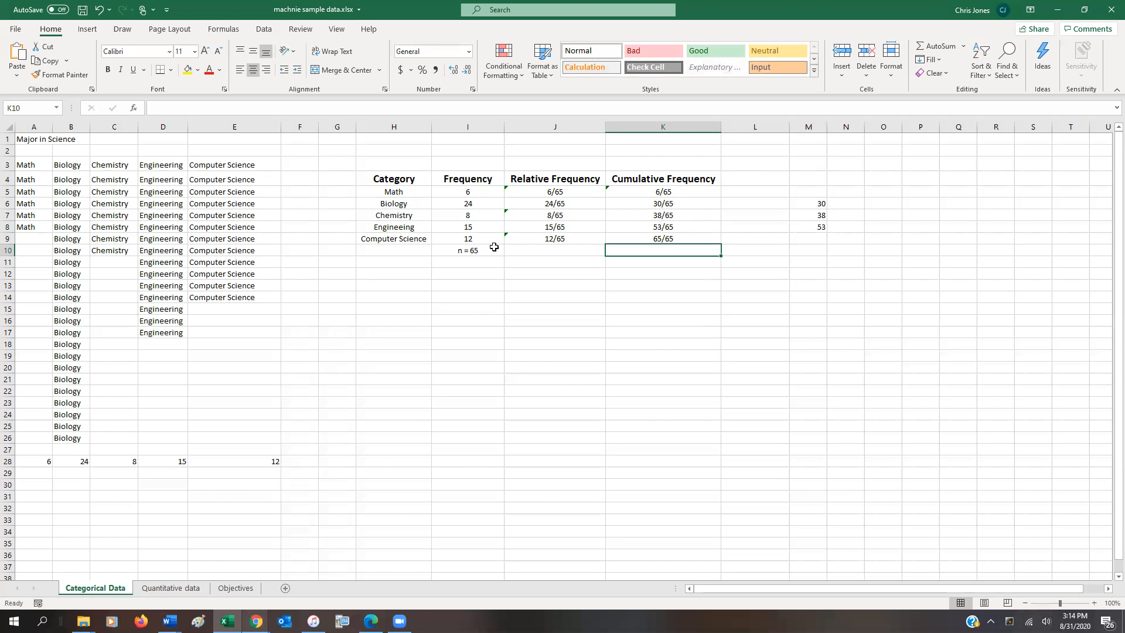
# Clear the helper running totals in column M beside the frequency table.
pyautogui.moveTo(404, 178); pyautogui.dragTo(658, 244)
pyautogui.click(660, 247)
pyautogui.moveTo(811, 190); pyautogui.dragTo(794, 235)
pyautogui.press('Delete')
pyautogui.click(756, 273)
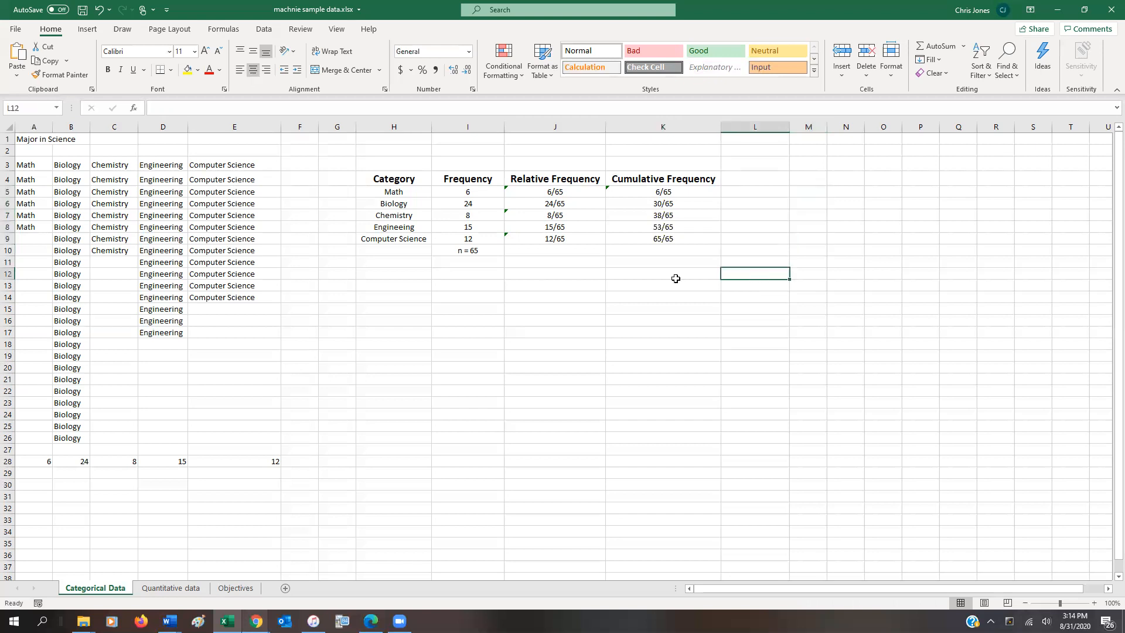
pyautogui.click(465, 277)
pyautogui.click(416, 273)
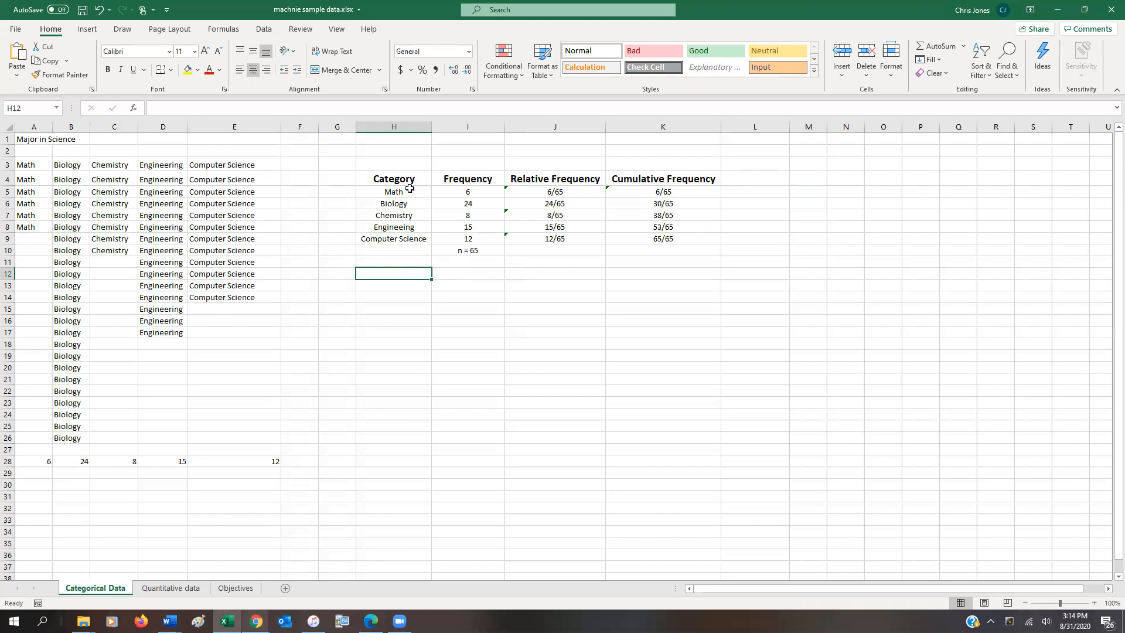
# Insert a 2-D clustered column chart of the categories and frequencies in H5:I9.
pyautogui.moveTo(393, 197); pyautogui.dragTo(480, 237)
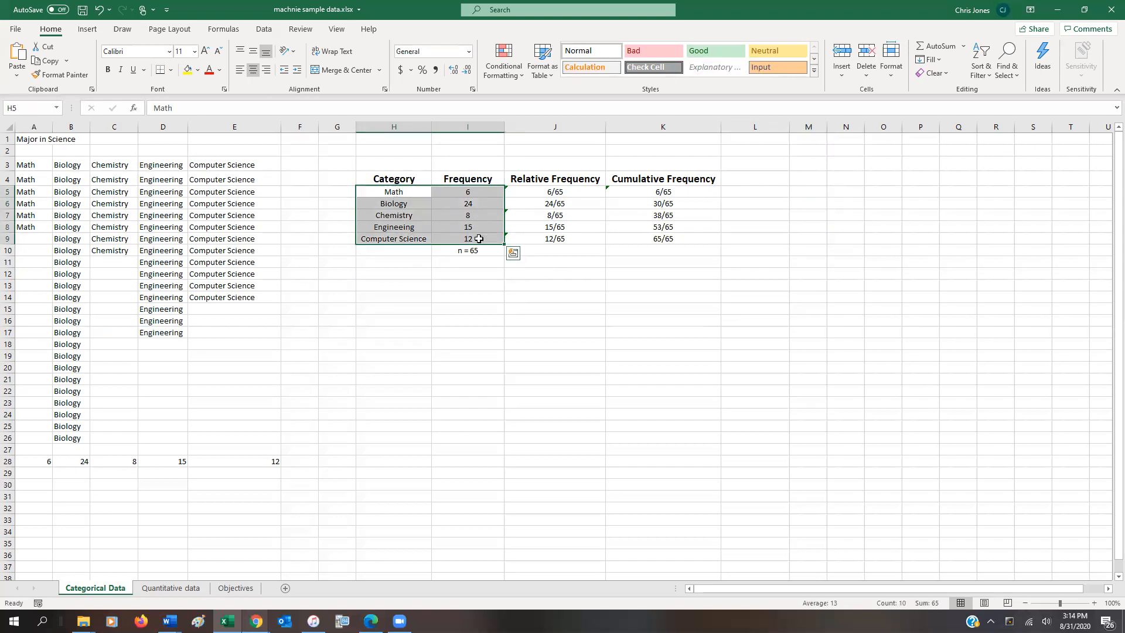
pyautogui.click(86, 30)
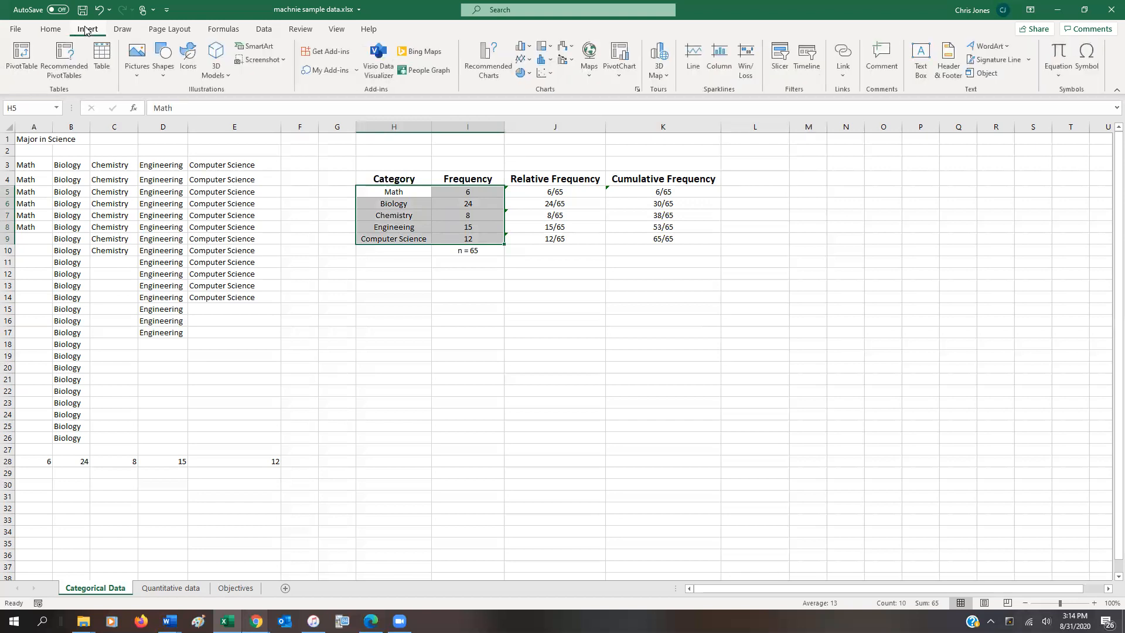
pyautogui.click(532, 49)
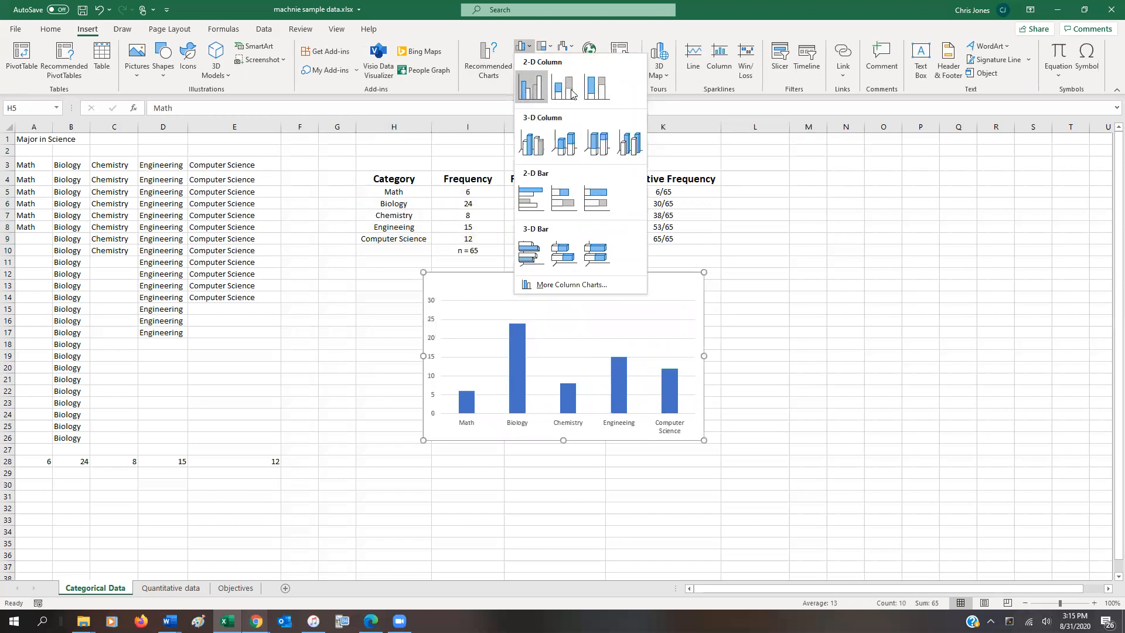
pyautogui.click(538, 93)
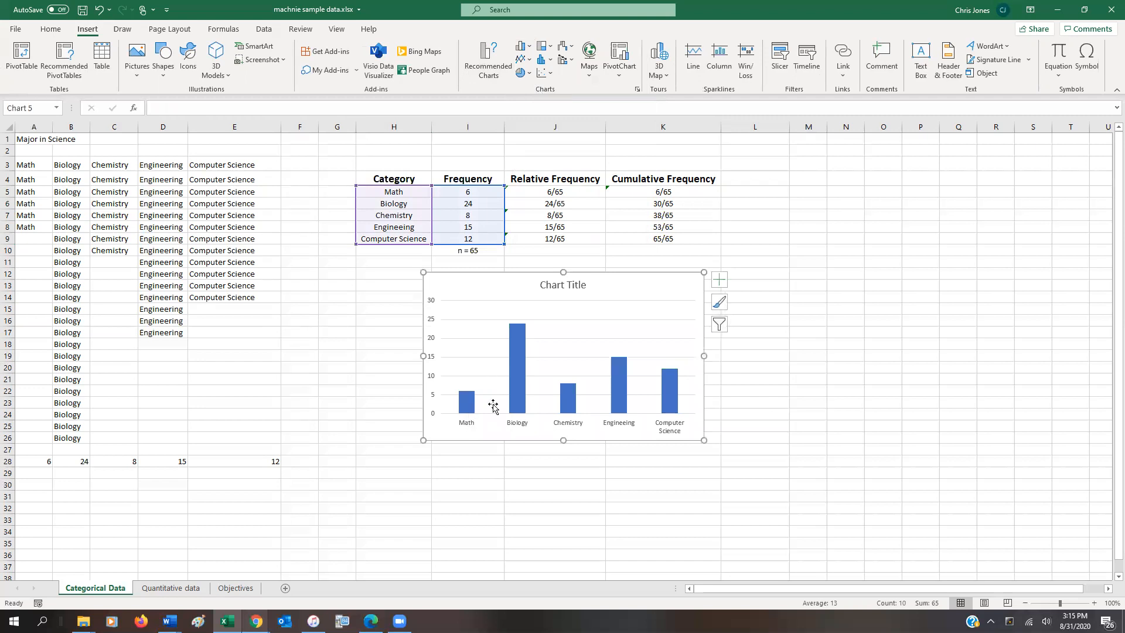
pyautogui.moveTo(571, 388)
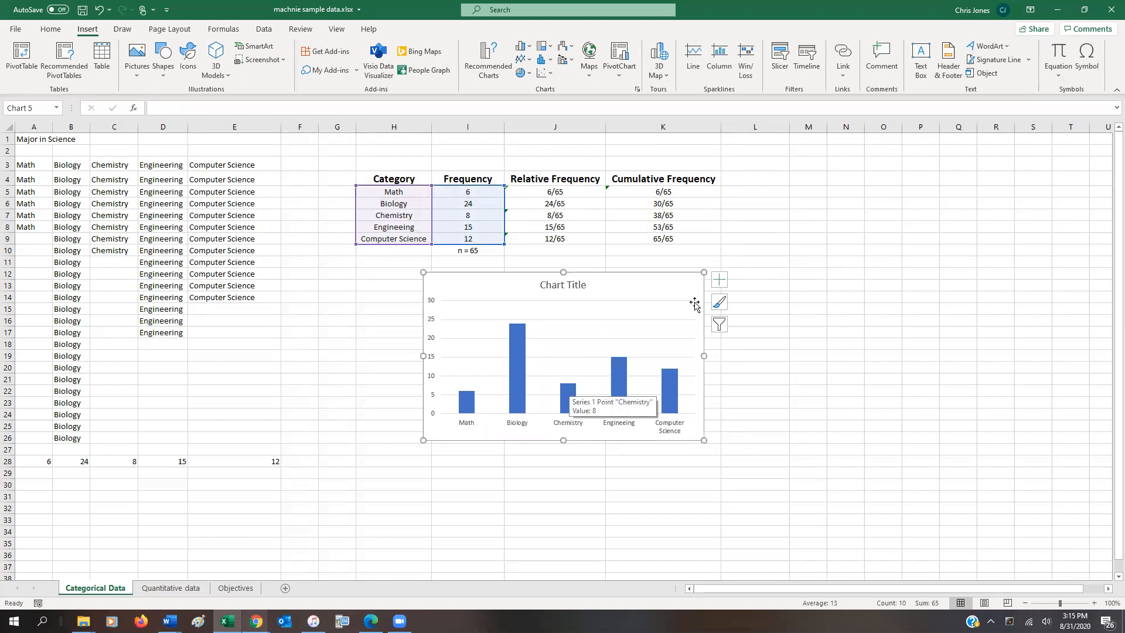
# Add axis titles to the column chart and set the horizontal axis title to "Major in STEM".
pyautogui.click(719, 280)
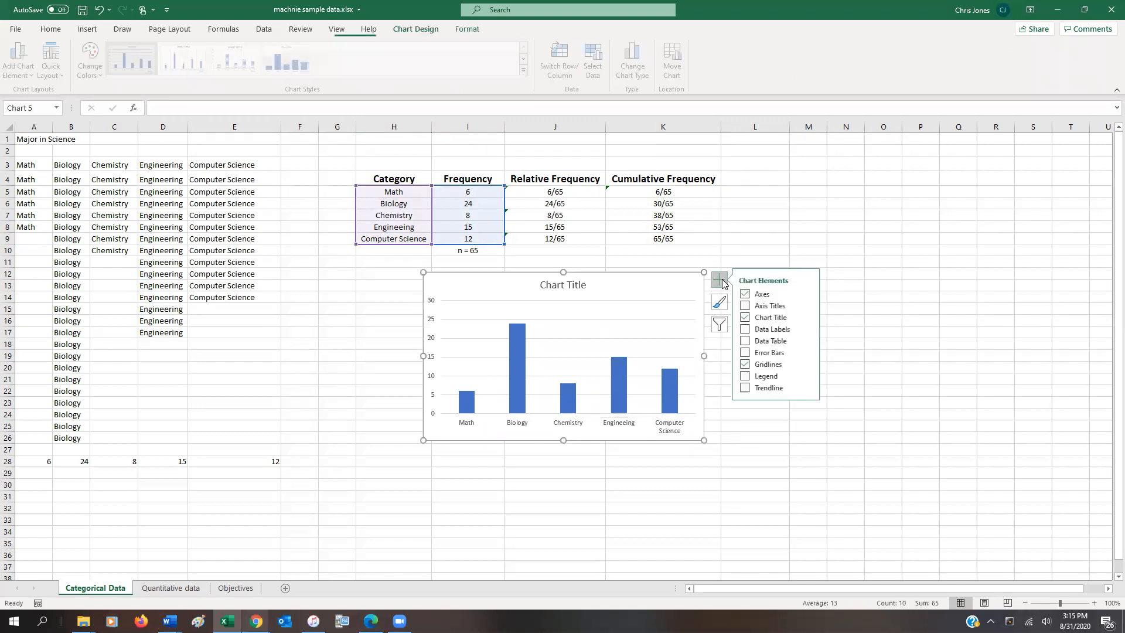
pyautogui.click(748, 307)
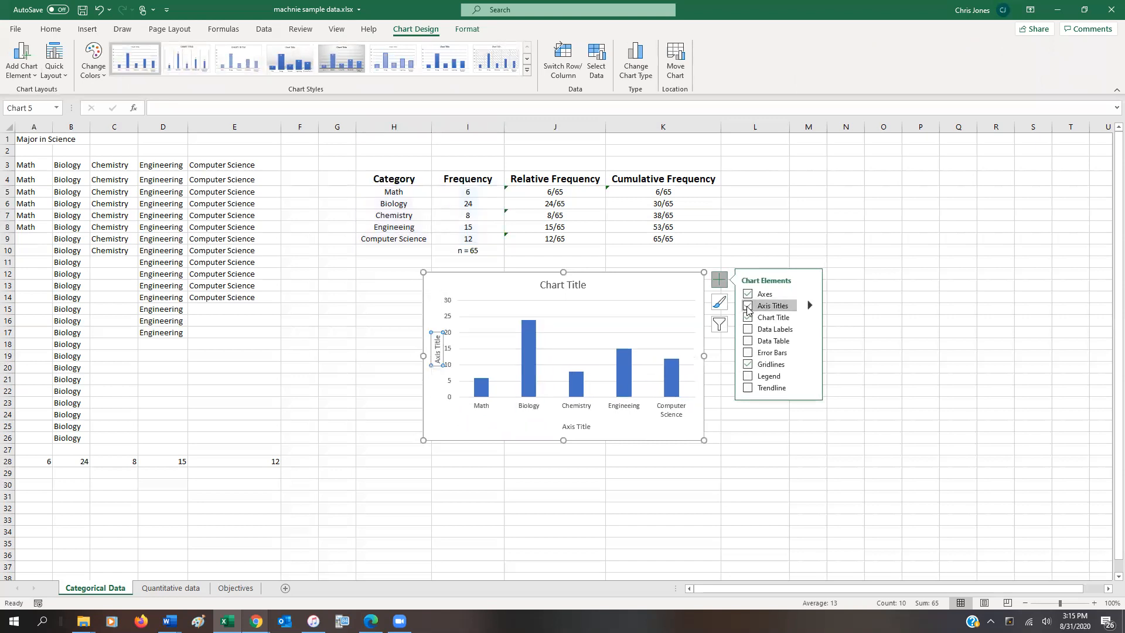
pyautogui.click(574, 426)
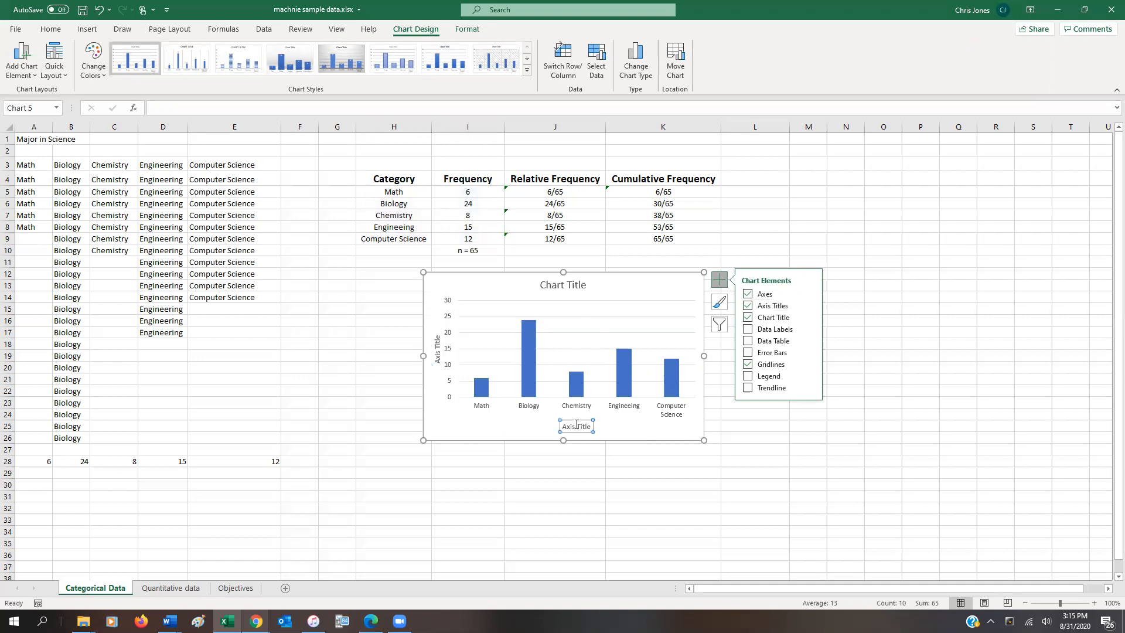
pyautogui.moveTo(562, 426); pyautogui.dragTo(597, 426)
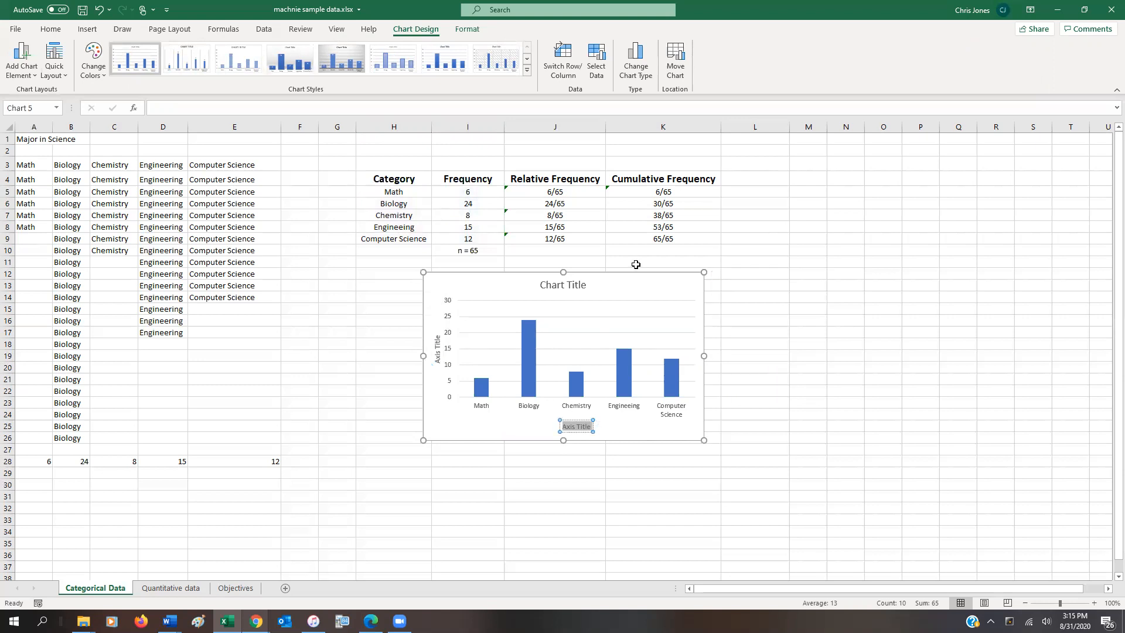
pyautogui.write('Major in STEM')
# Set the column chart's vertical axis title to "Frequency".
pyautogui.click(438, 348)
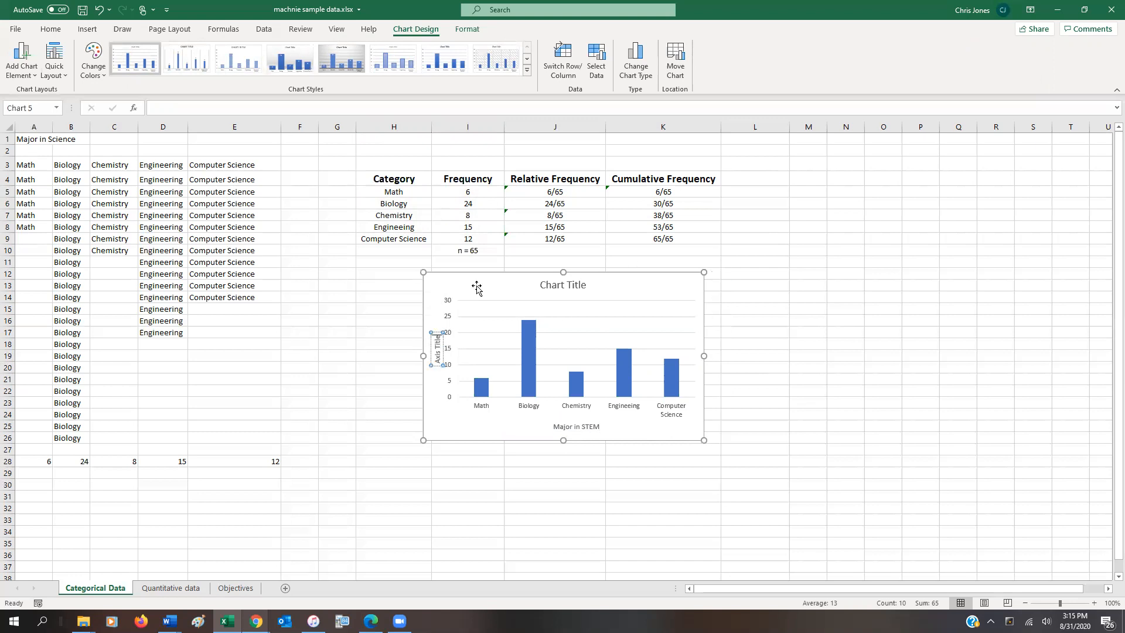
pyautogui.press('BackSpace')
pyautogui.press('BackSpace')
pyautogui.press('BackSpace')
pyautogui.press('BackSpace')
pyautogui.press('BackSpace')
pyautogui.press('BackSpace')
pyautogui.press('BackSpace')
pyautogui.press('BackSpace')
pyautogui.press('BackSpace')
pyautogui.press('BackSpace')
pyautogui.write('Frequency')
# Set the column chart's title to "Frequency of Majors in Science".
pyautogui.click(556, 284)
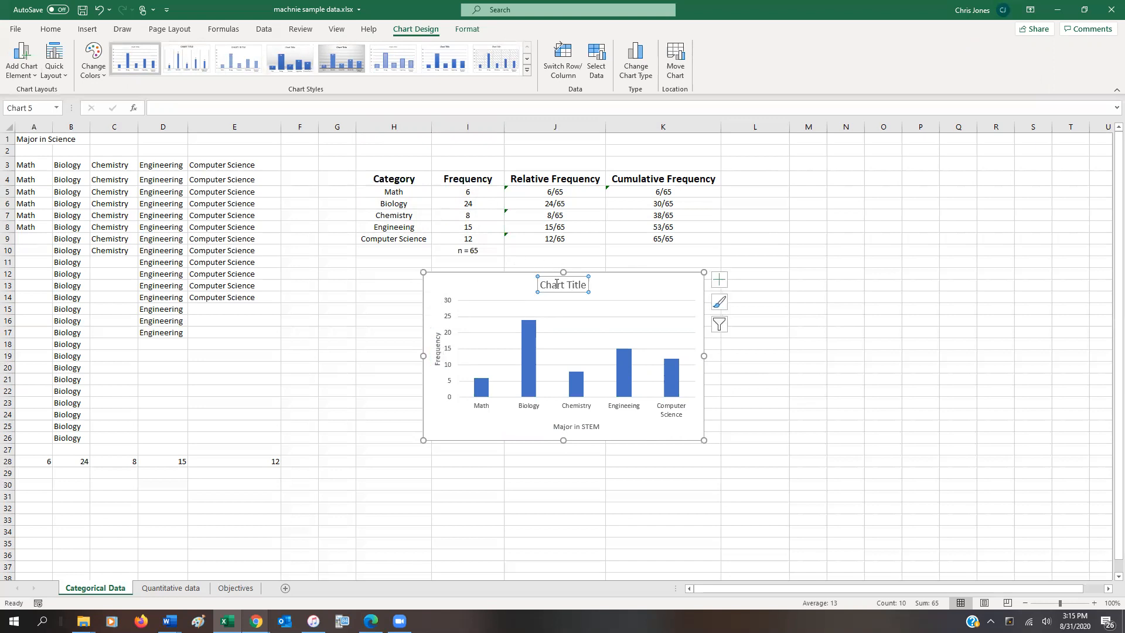
pyautogui.moveTo(542, 284); pyautogui.dragTo(610, 276)
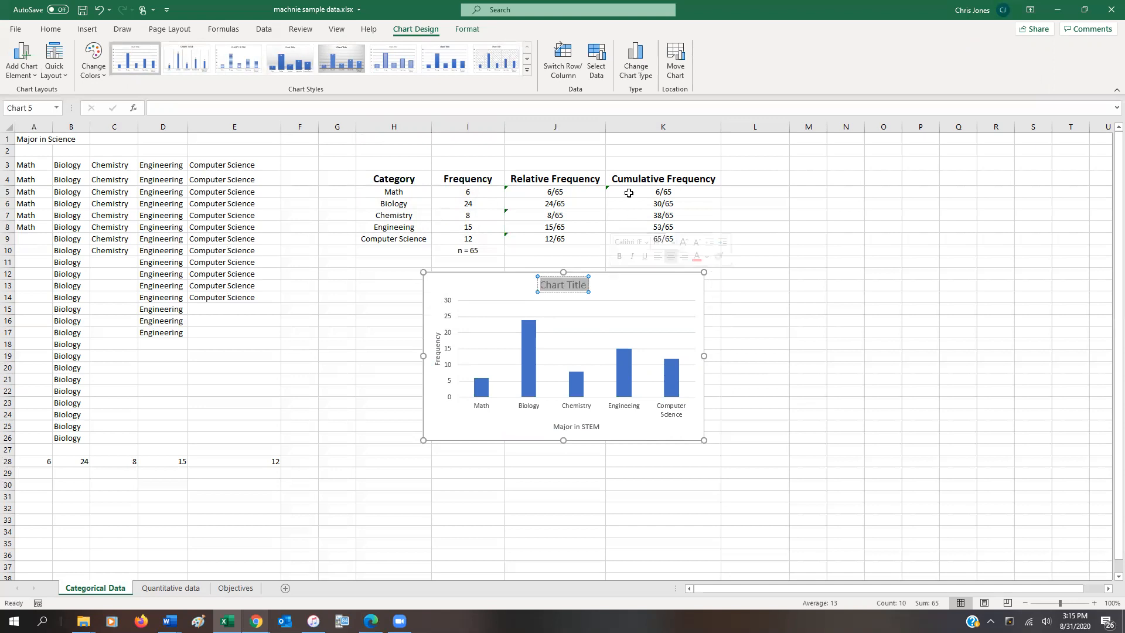
pyautogui.write('Majors')
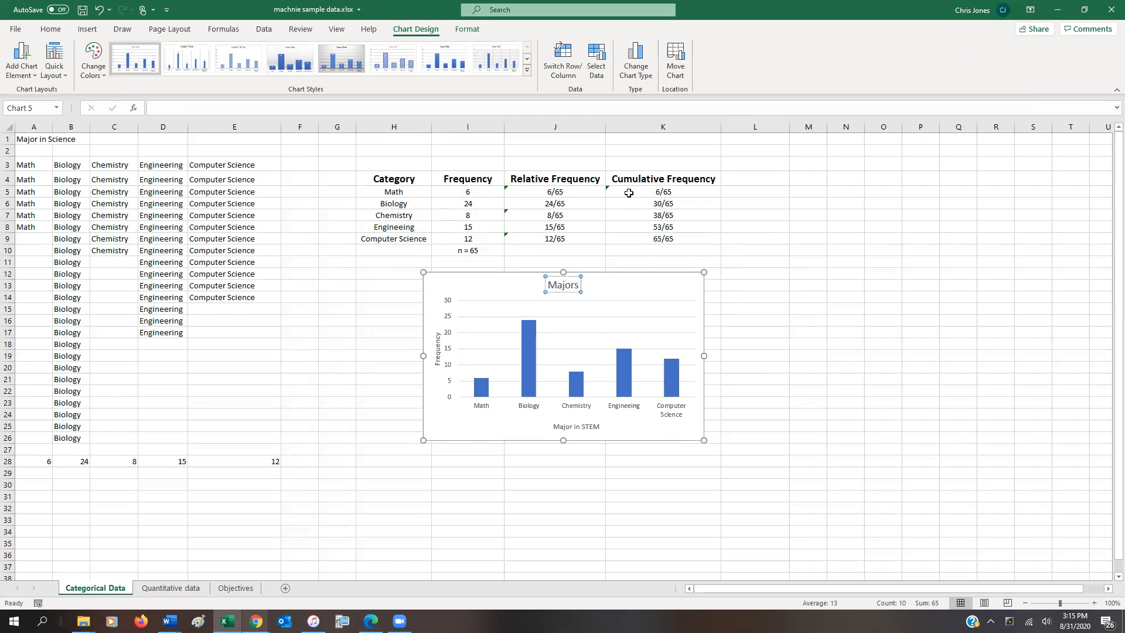
pyautogui.write(' in Science')
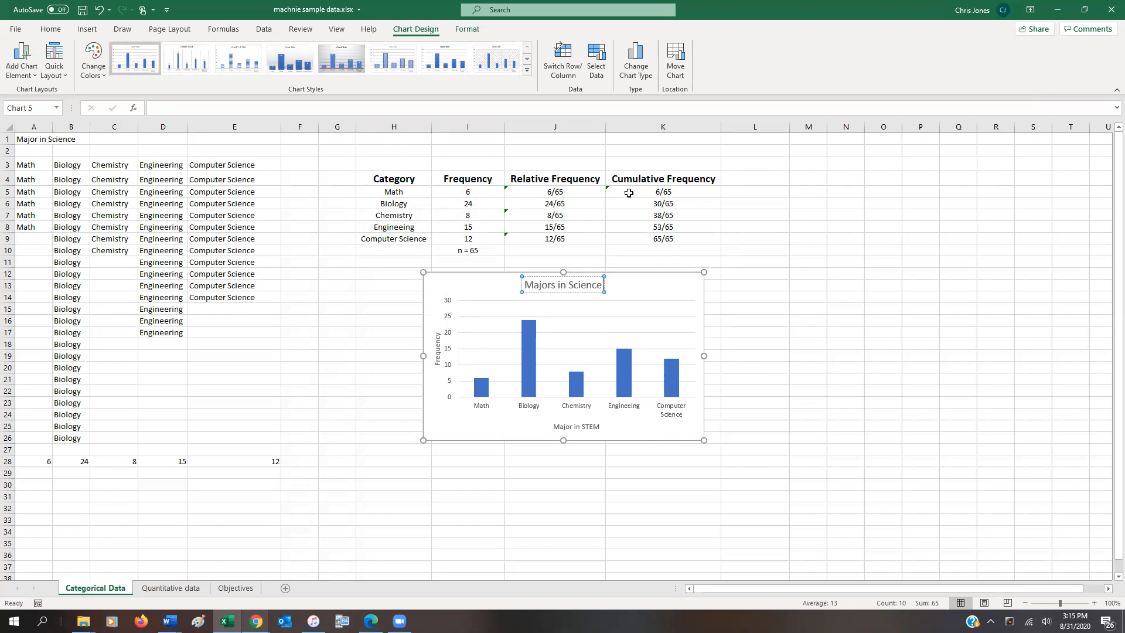
pyautogui.write('Frequency of')
pyautogui.click(764, 249)
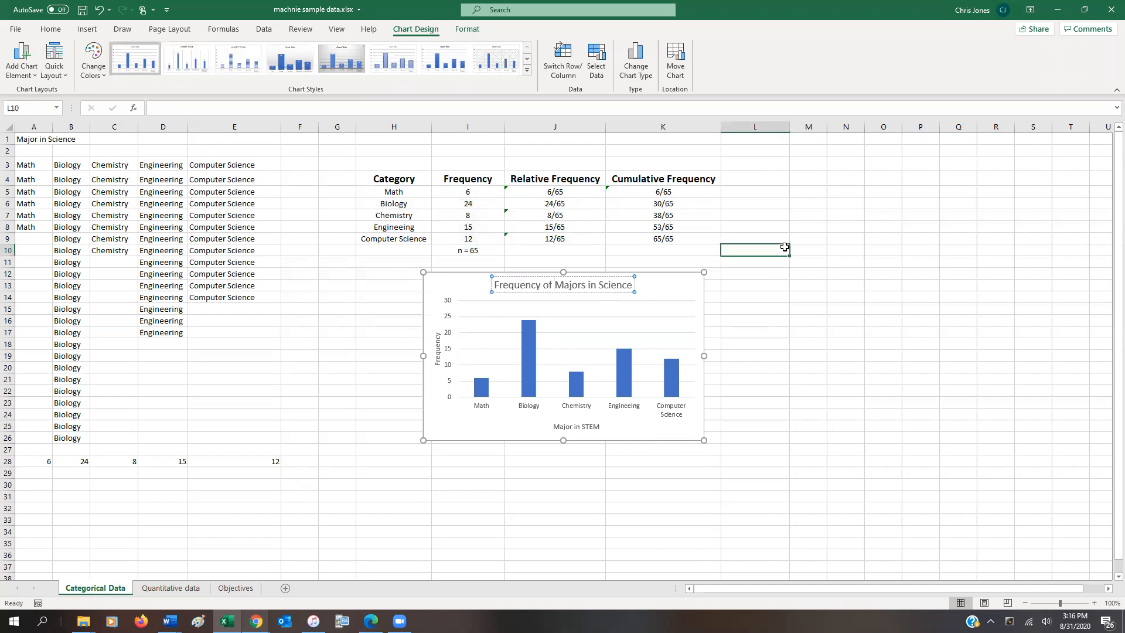
# Move the column chart slightly so it sits more centrally beneath the frequency table.
pyautogui.moveTo(653, 287); pyautogui.dragTo(604, 269)
pyautogui.click(795, 260)
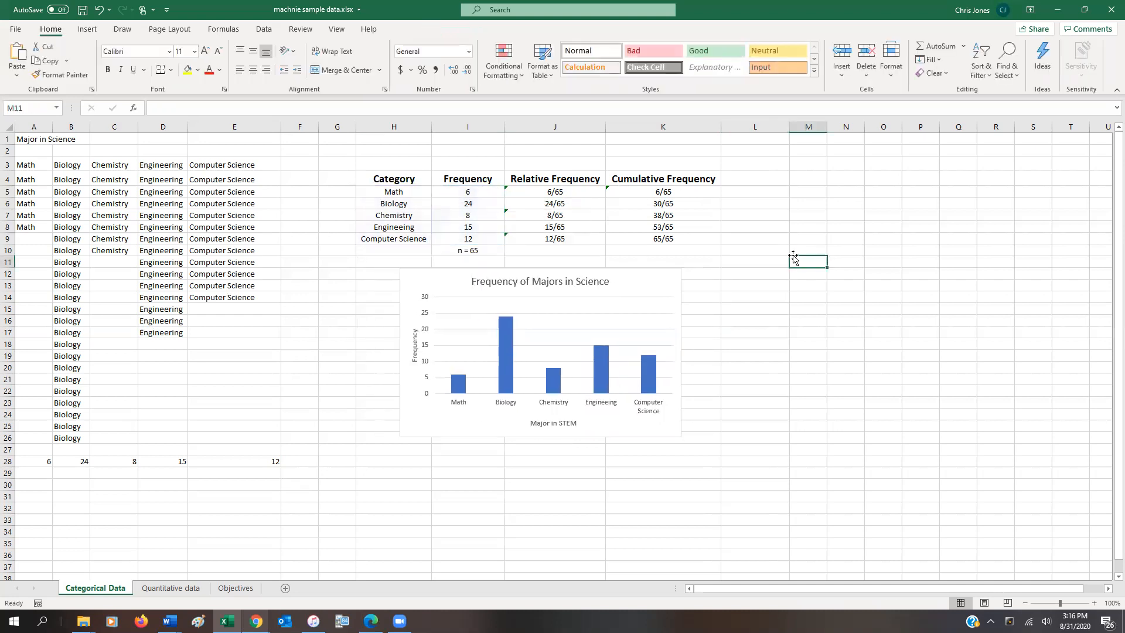
pyautogui.click(658, 284)
pyautogui.click(414, 172)
pyautogui.click(408, 274)
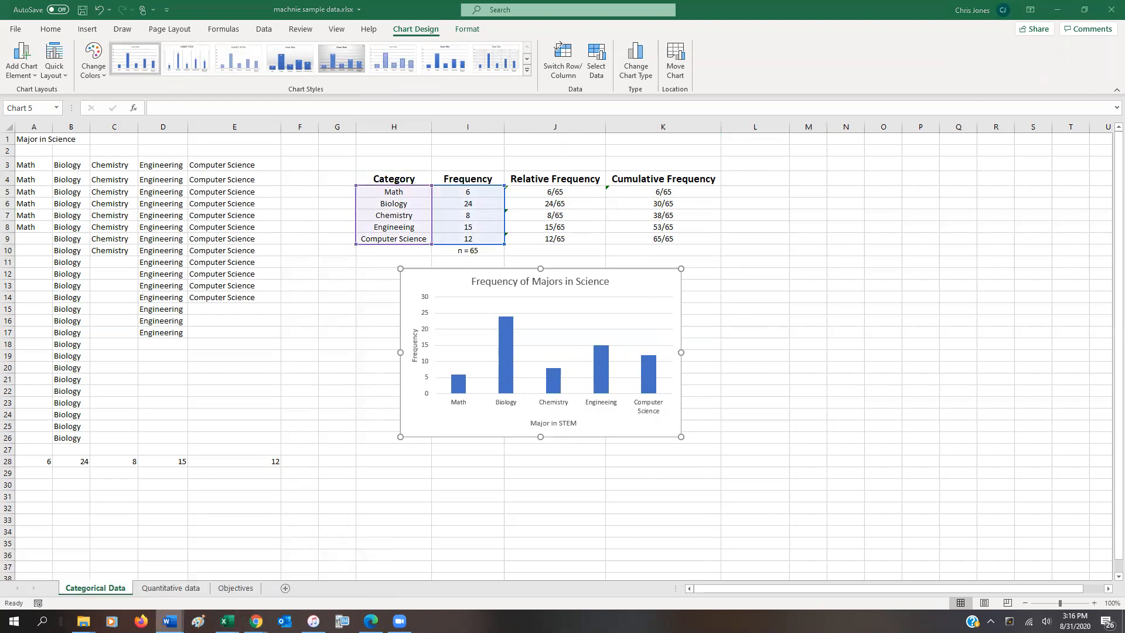
# Open a new blank Word document and place its window so the frequency table stays in view.
pyautogui.rightClick(170, 621)
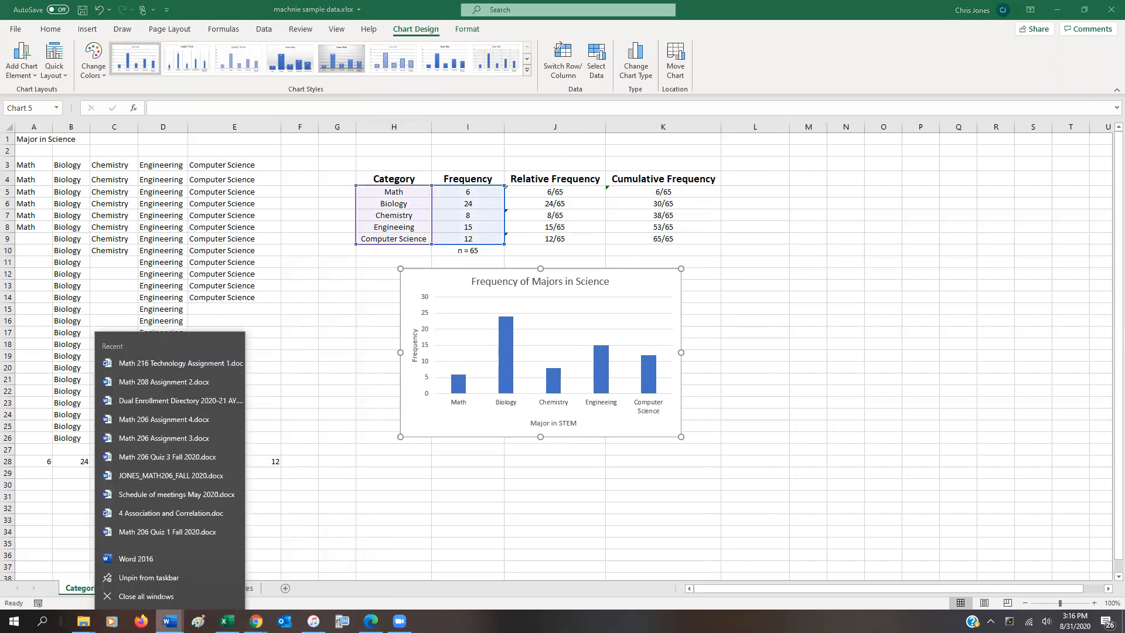
pyautogui.click(131, 565)
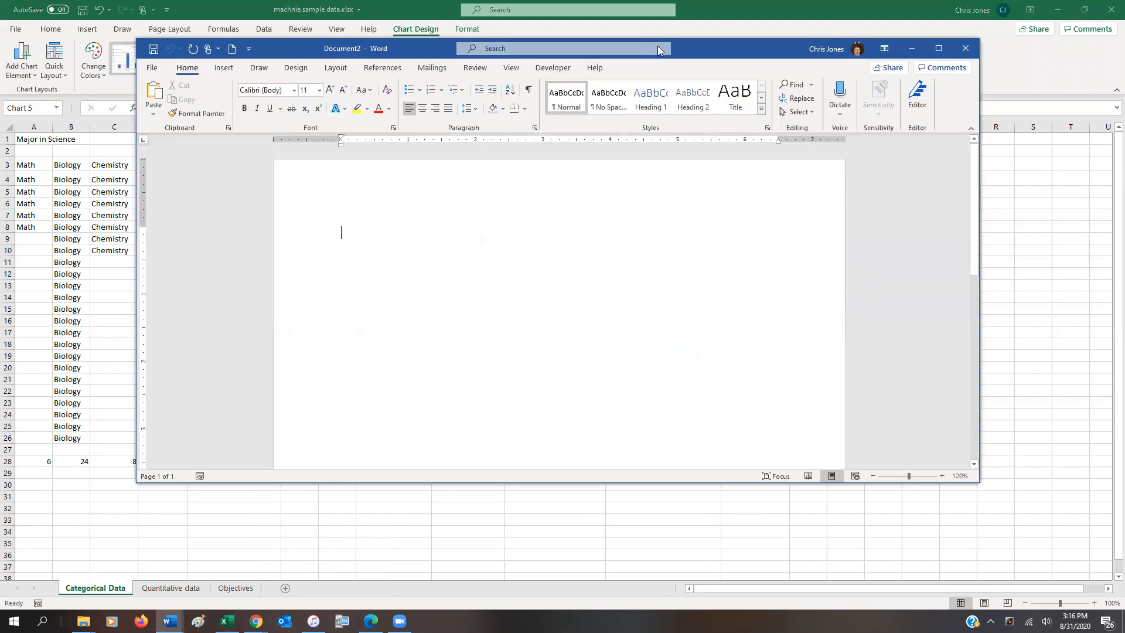
pyautogui.moveTo(698, 53); pyautogui.dragTo(728, 253)
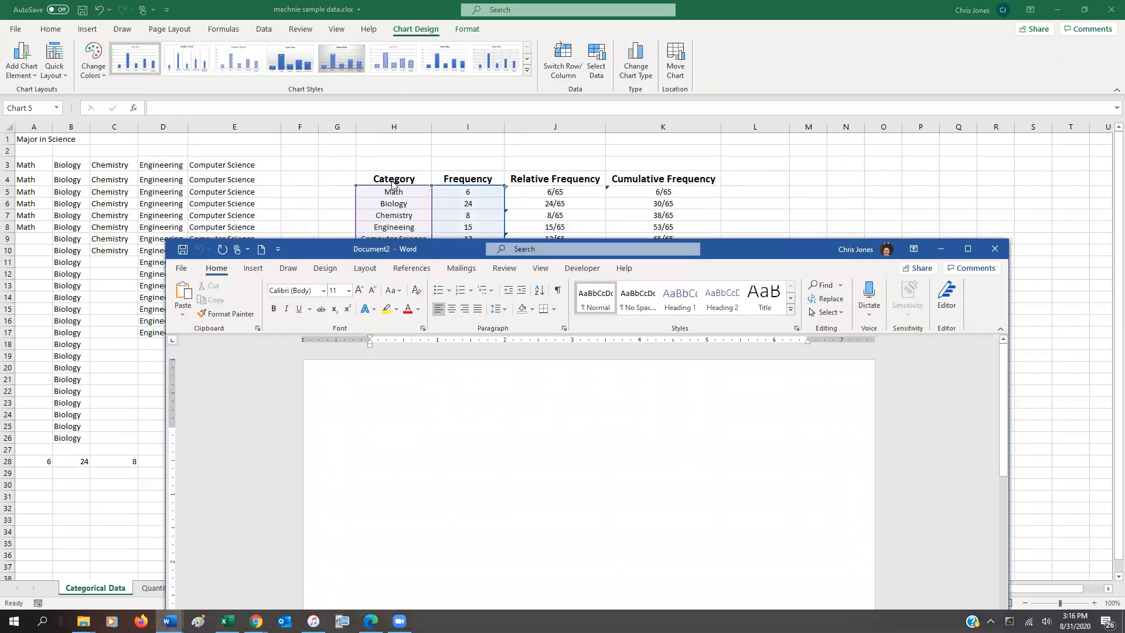
# Copy the frequency table H4:K9 into the blank Word document and add a new line below it.
pyautogui.click(392, 183)
pyautogui.moveTo(392, 183); pyautogui.dragTo(687, 234)
pyautogui.hotkey('ctrl', 'c')
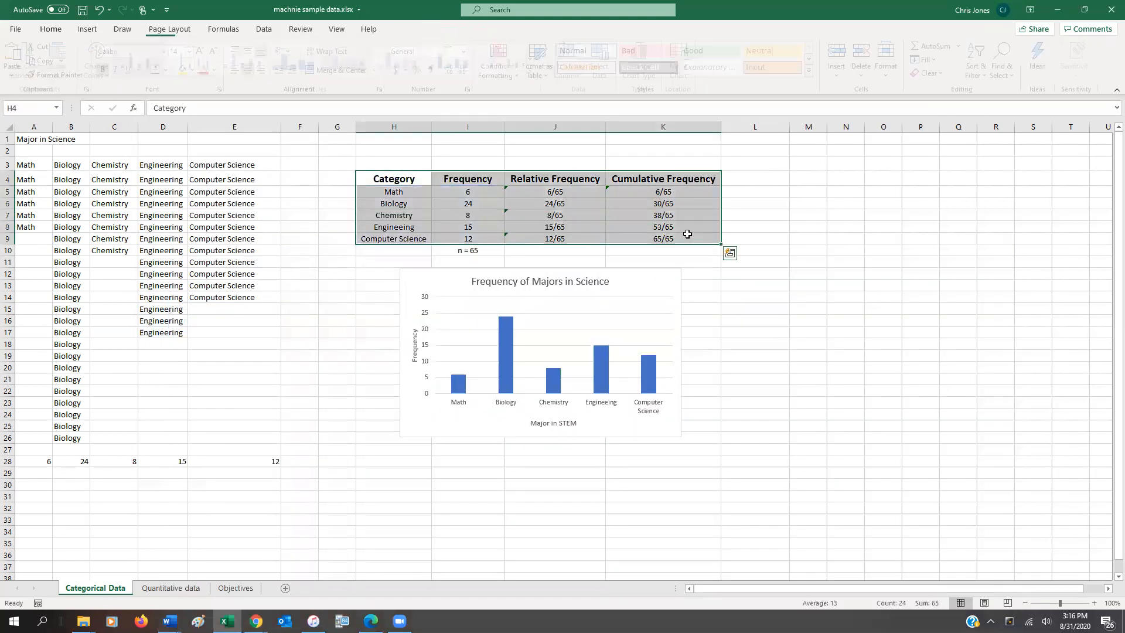
pyautogui.rightClick(390, 183)
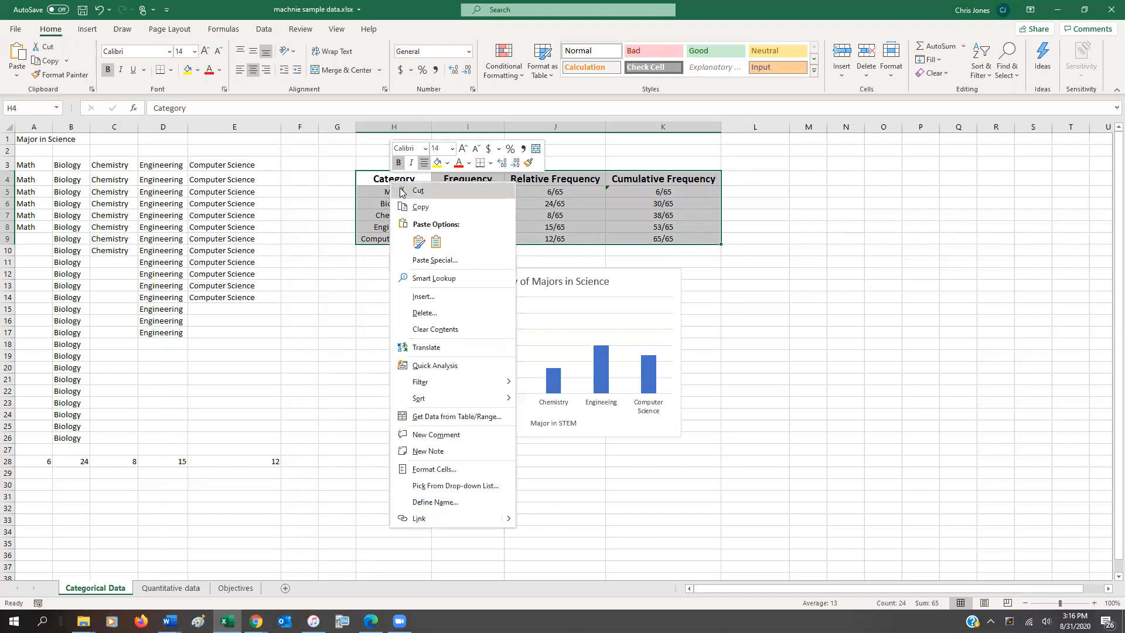
pyautogui.click(417, 206)
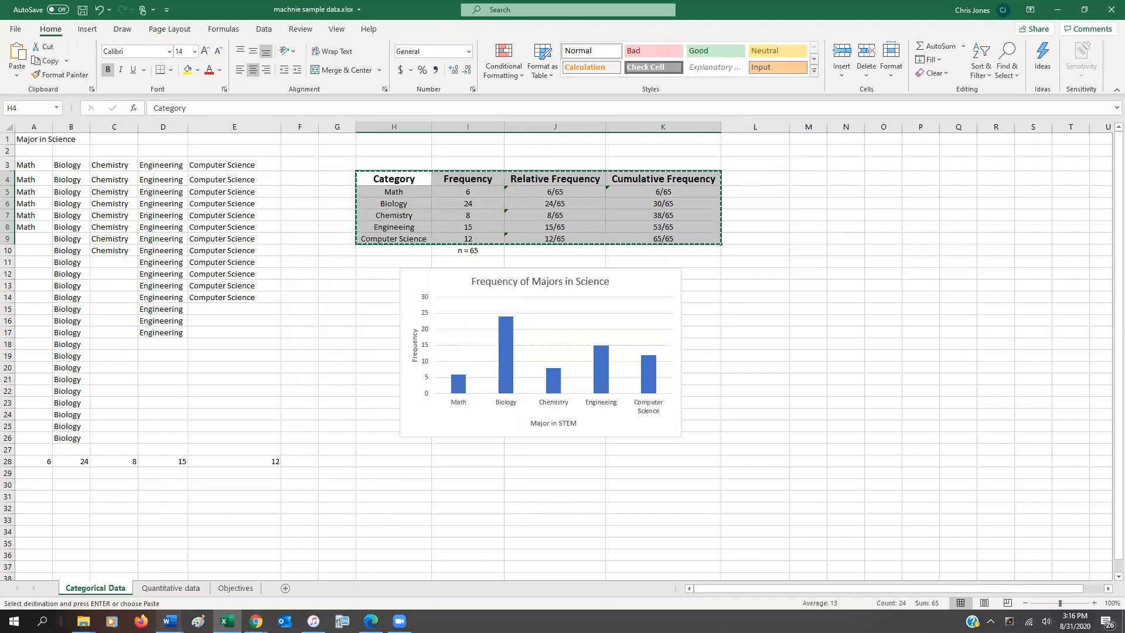
pyautogui.moveTo(170, 621)
pyautogui.click(571, 562)
pyautogui.hotkey('ctrl', 'v')
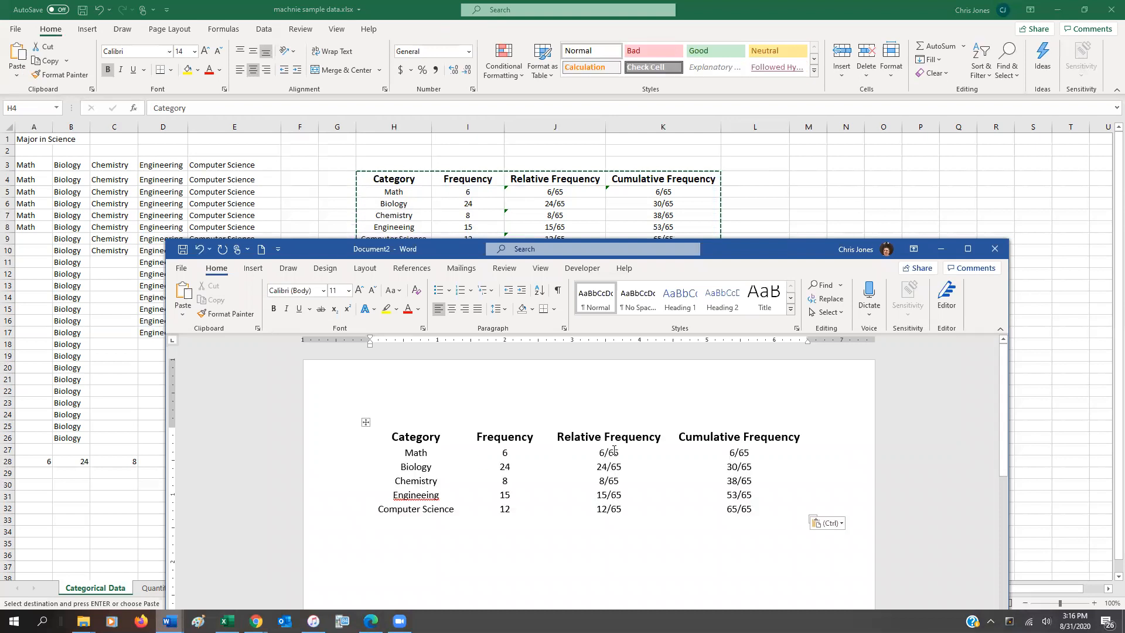
pyautogui.press('Return')
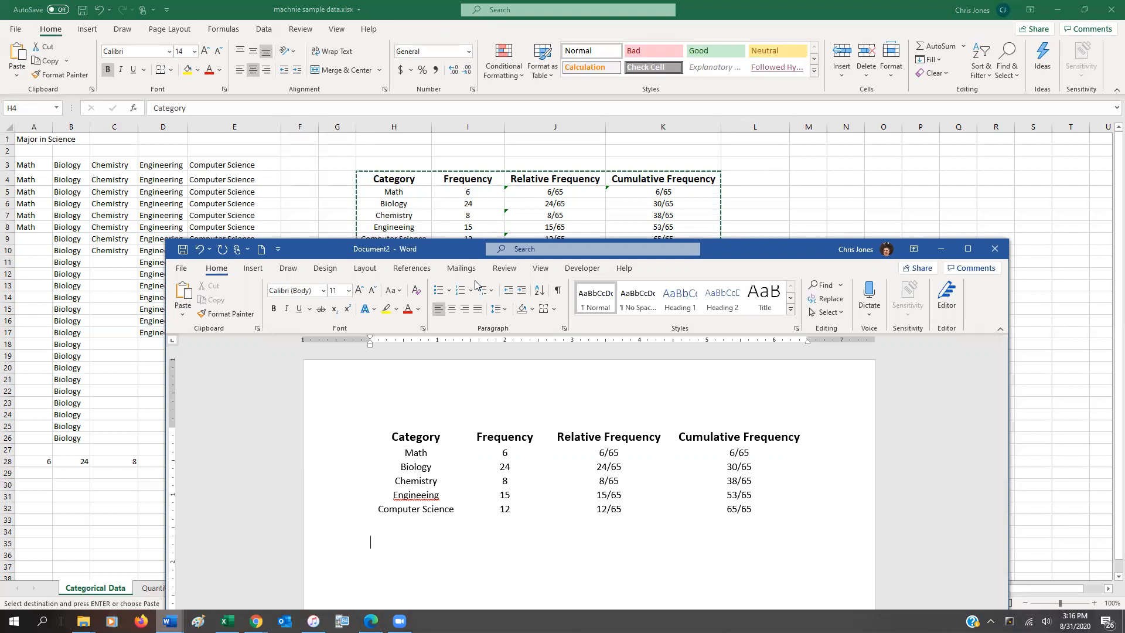
# Copy the "Frequency of Majors in Science" column chart from Excel and paste it below the table in the Word document.
pyautogui.moveTo(472, 249); pyautogui.dragTo(486, 349)
pyautogui.click(431, 278)
pyautogui.click(429, 277)
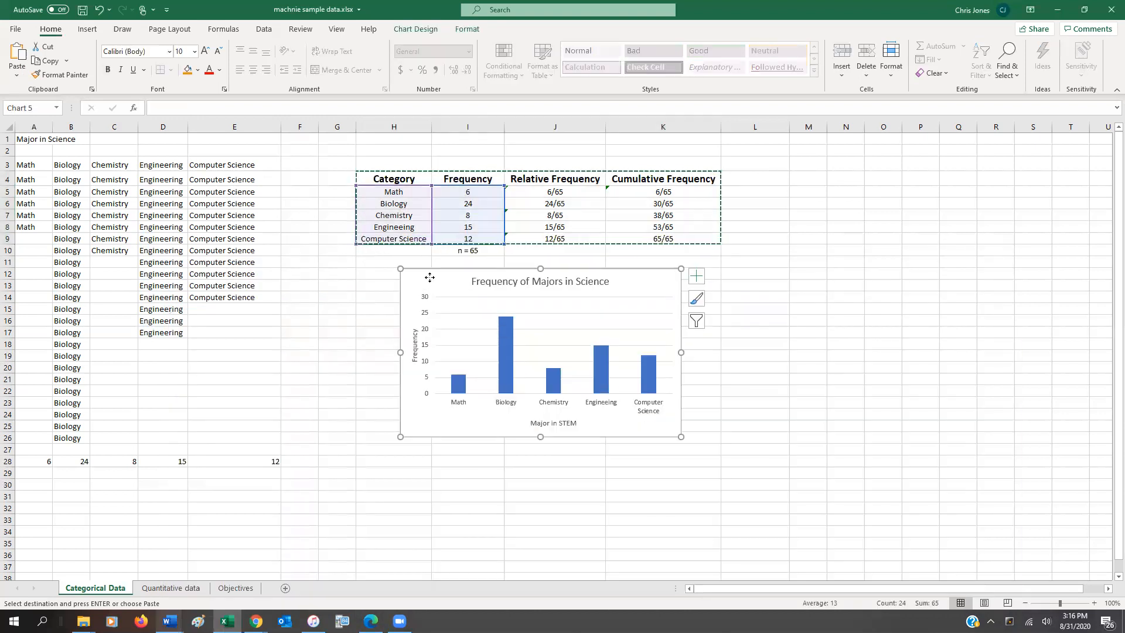
pyautogui.rightClick(429, 277)
pyautogui.click(463, 303)
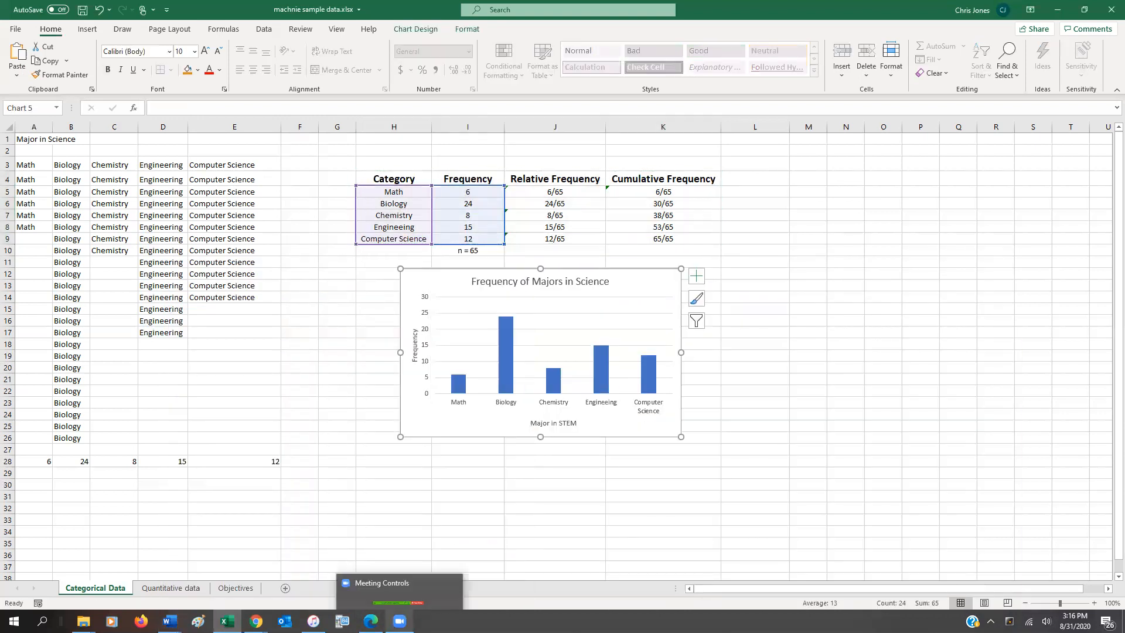
pyautogui.moveTo(170, 621)
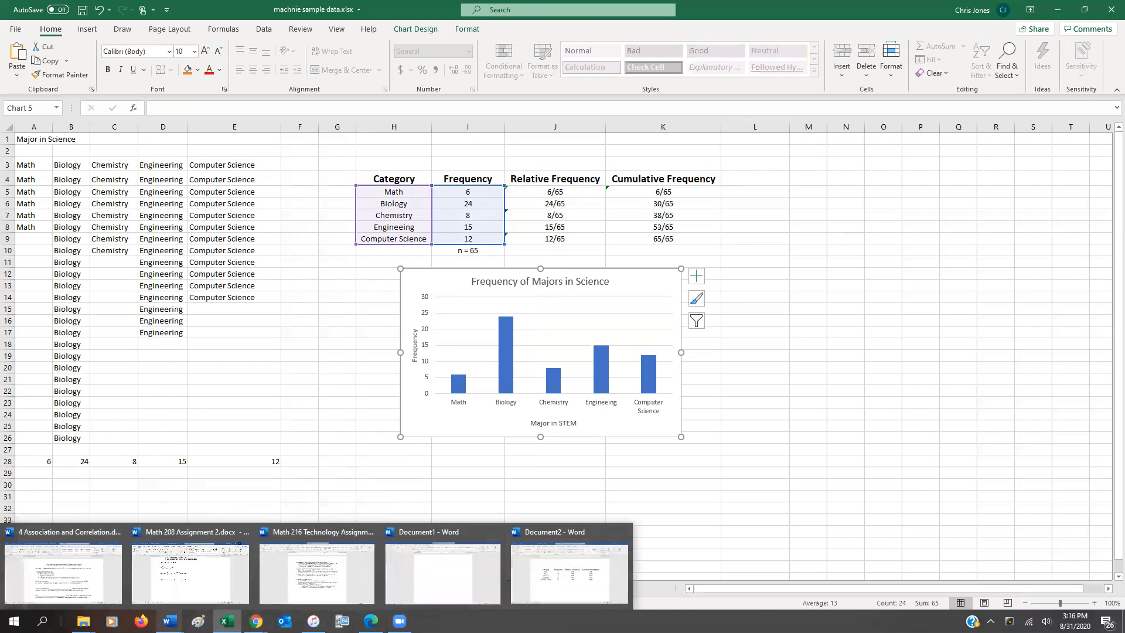
pyautogui.click(539, 551)
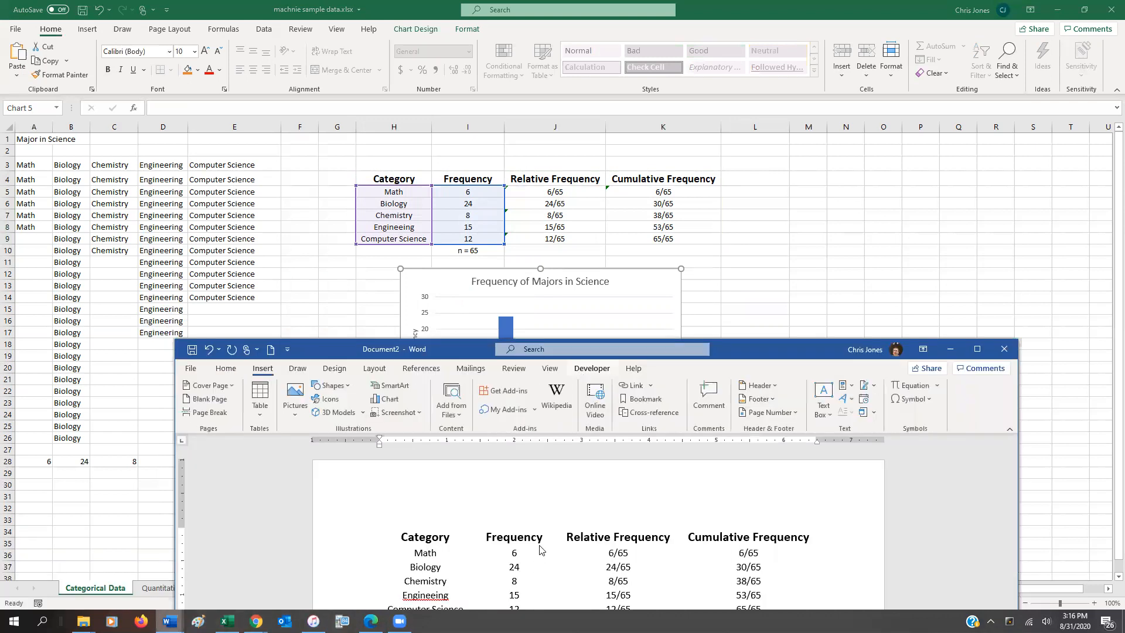
pyautogui.scroll(-4, 766, 367)
pyautogui.moveTo(766, 349); pyautogui.dragTo(707, 97)
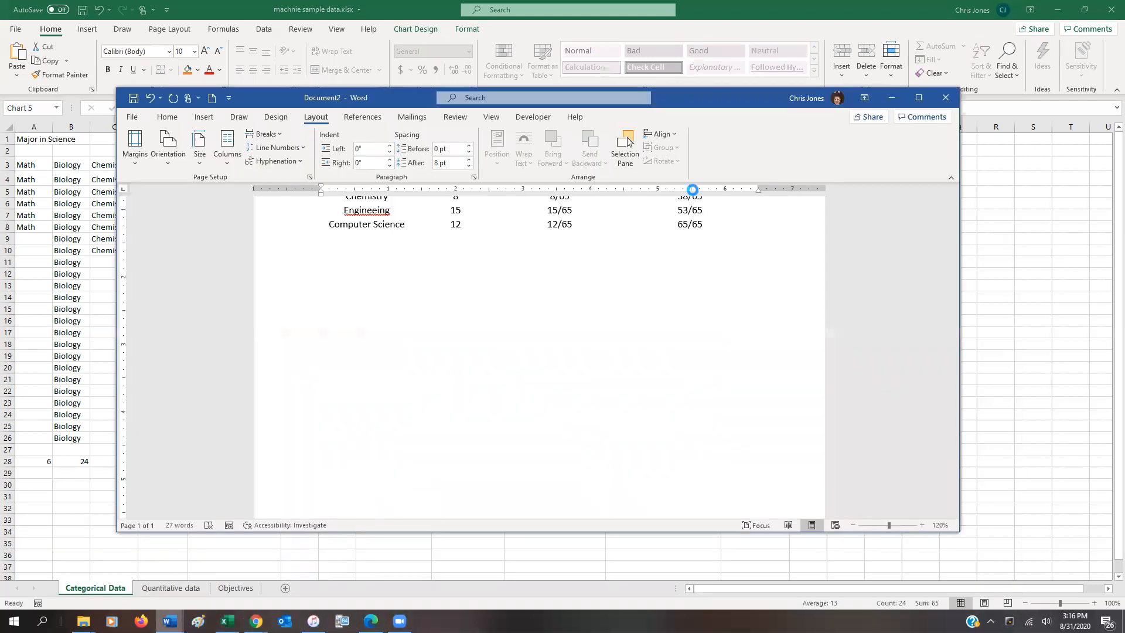
pyautogui.hotkey('ctrl', 'v')
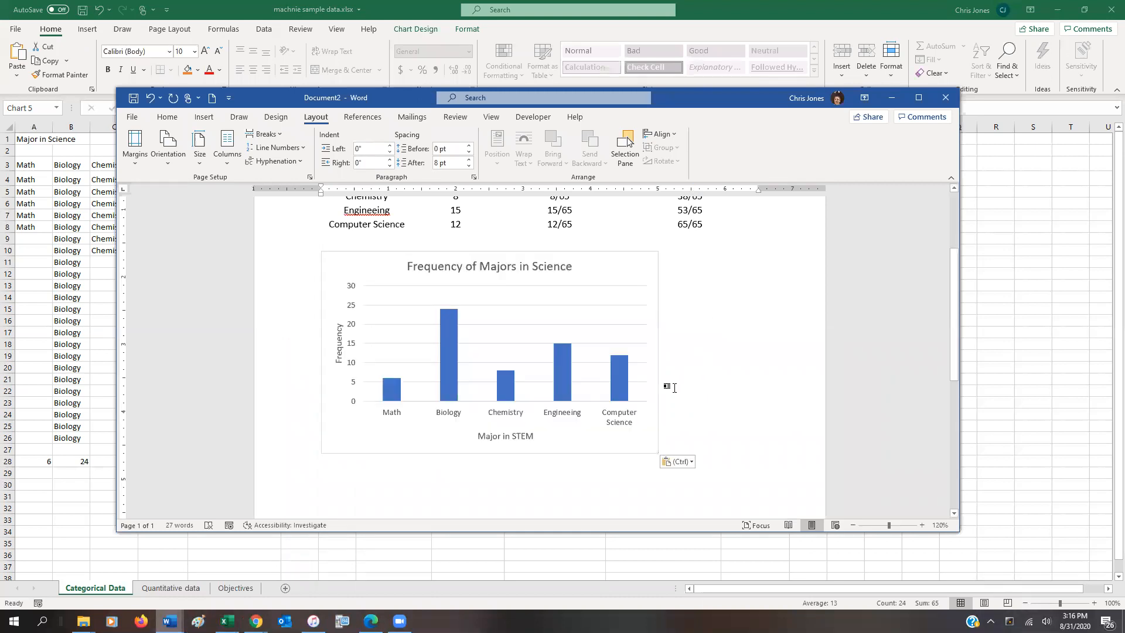
# Add a new line below the pasted chart in Word, then minimize the document to return to the Excel workbook.
pyautogui.scroll(3, 674, 388)
pyautogui.scroll(-4, 682, 383)
pyautogui.press('Return')
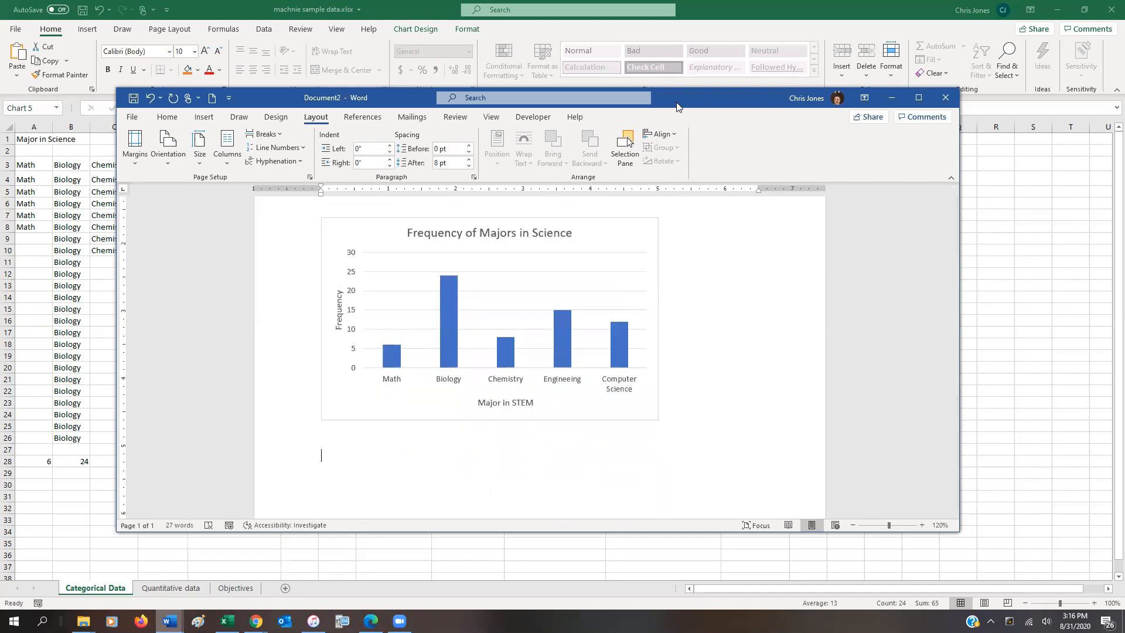
pyautogui.click(891, 97)
pyautogui.click(844, 310)
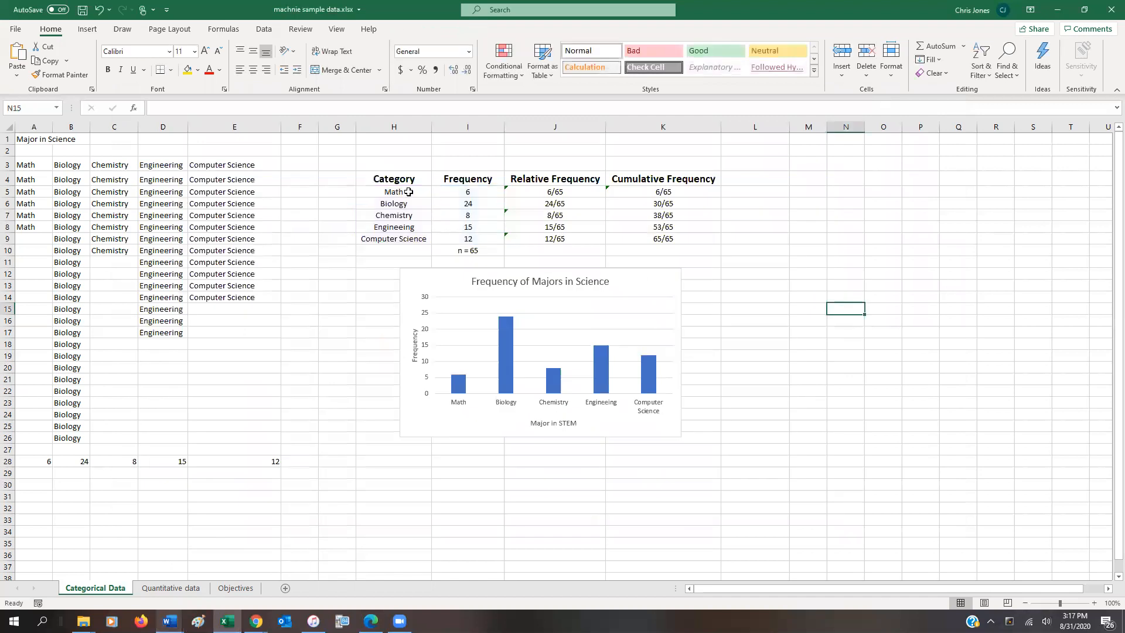
# Insert a 2-D pie chart of the categories and frequencies in H5:I9.
pyautogui.moveTo(394, 191); pyautogui.dragTo(453, 236)
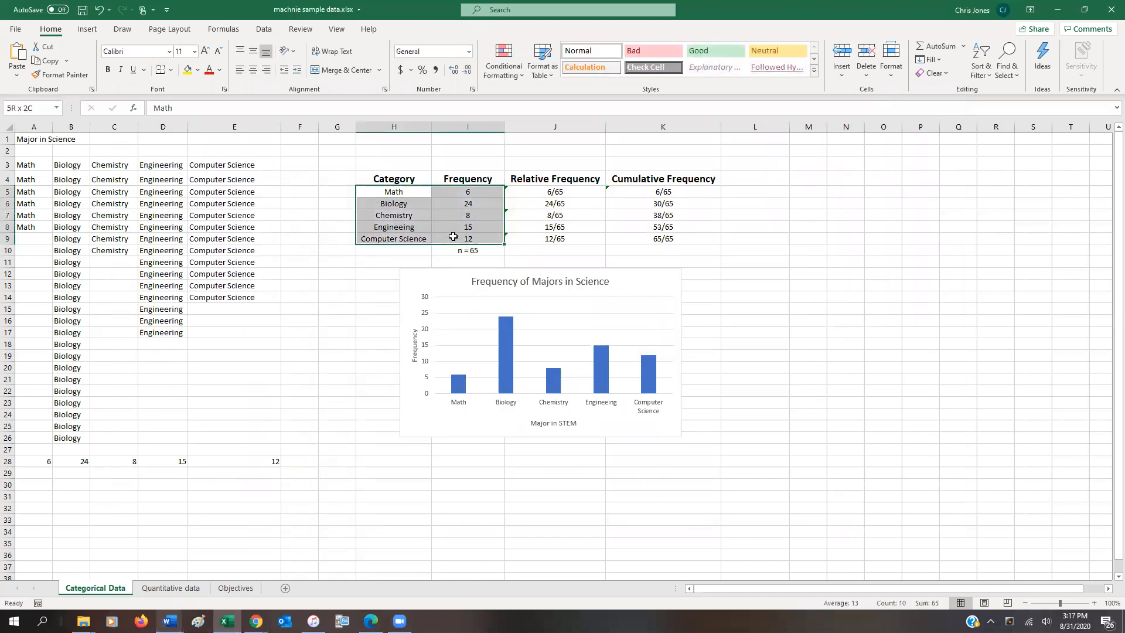
pyautogui.click(87, 29)
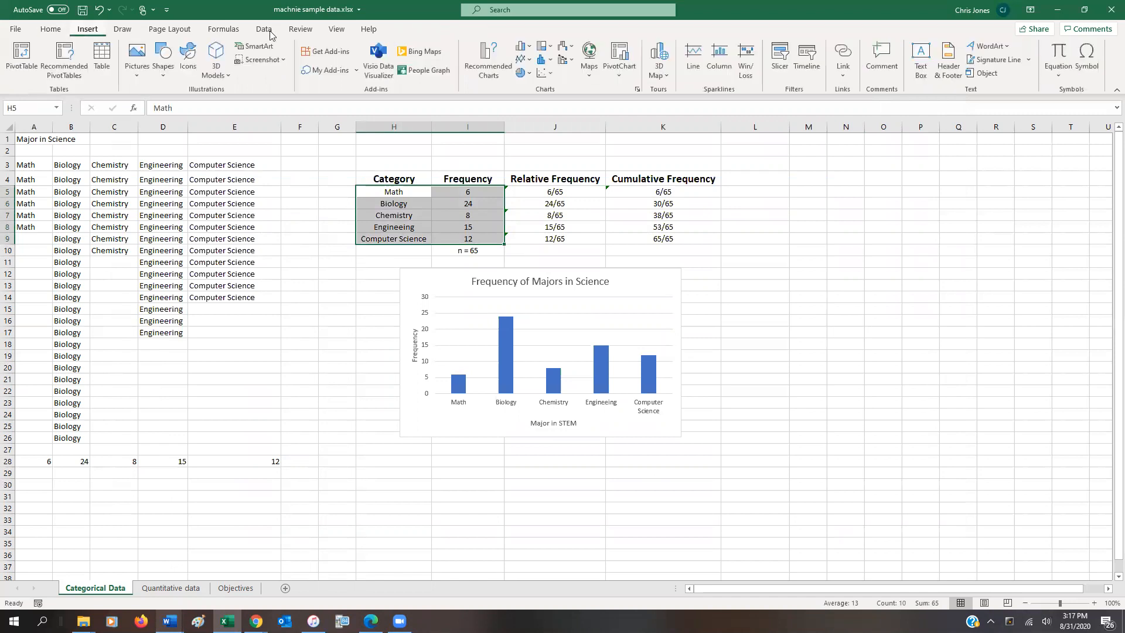
pyautogui.click(526, 74)
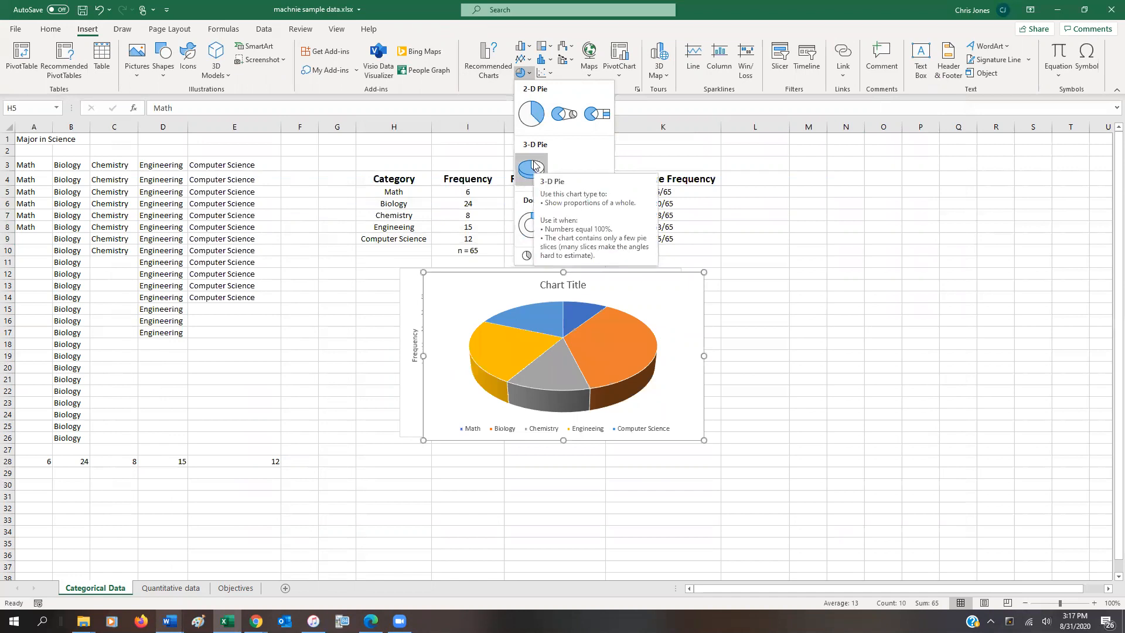
pyautogui.click(530, 115)
# Enlarge the pie chart and position it directly below the column chart.
pyautogui.moveTo(704, 440); pyautogui.dragTo(800, 502)
pyautogui.moveTo(750, 345); pyautogui.dragTo(617, 366)
pyautogui.moveTo(592, 292); pyautogui.dragTo(727, 375)
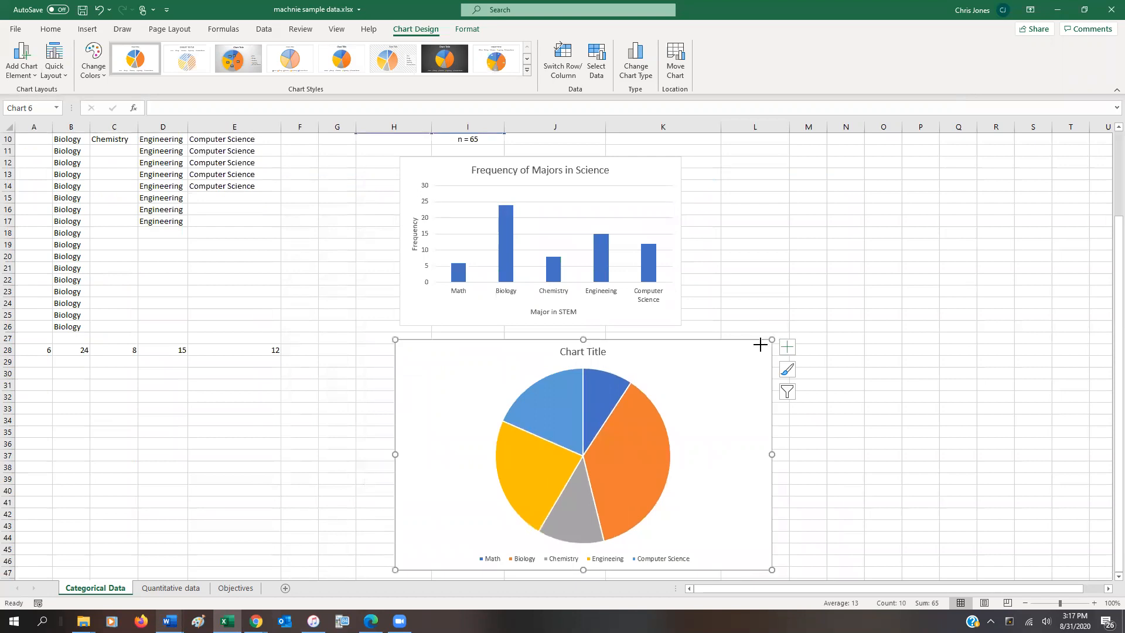
pyautogui.moveTo(771, 340); pyautogui.dragTo(761, 345)
# Add data labels to the pie chart in the Data Callout style.
pyautogui.click(776, 355)
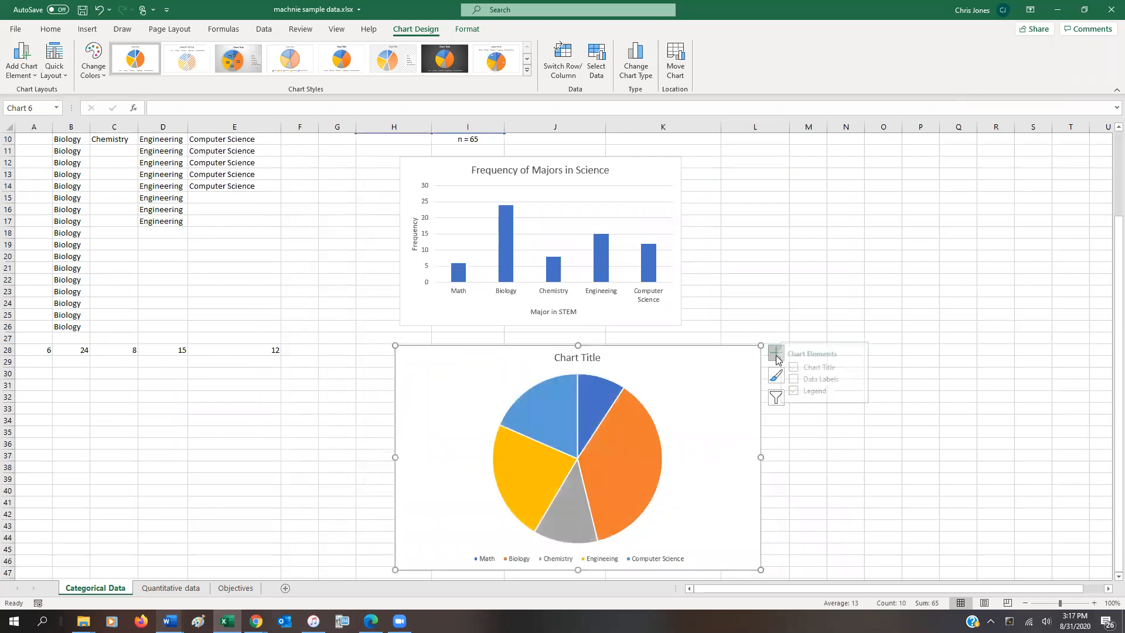
pyautogui.click(804, 379)
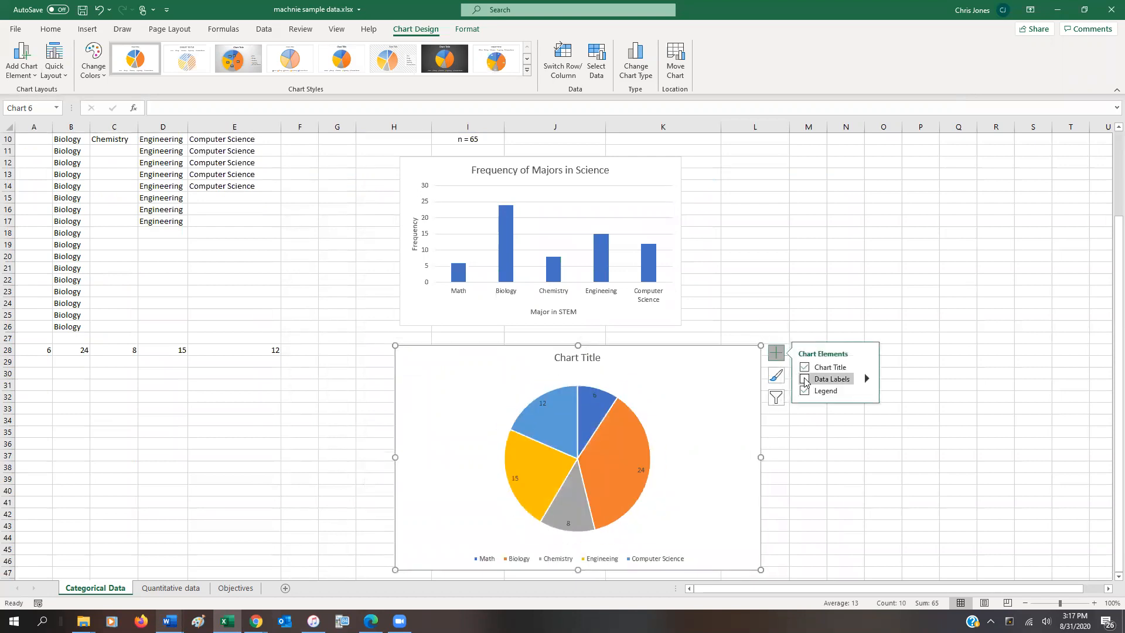
pyautogui.click(804, 380)
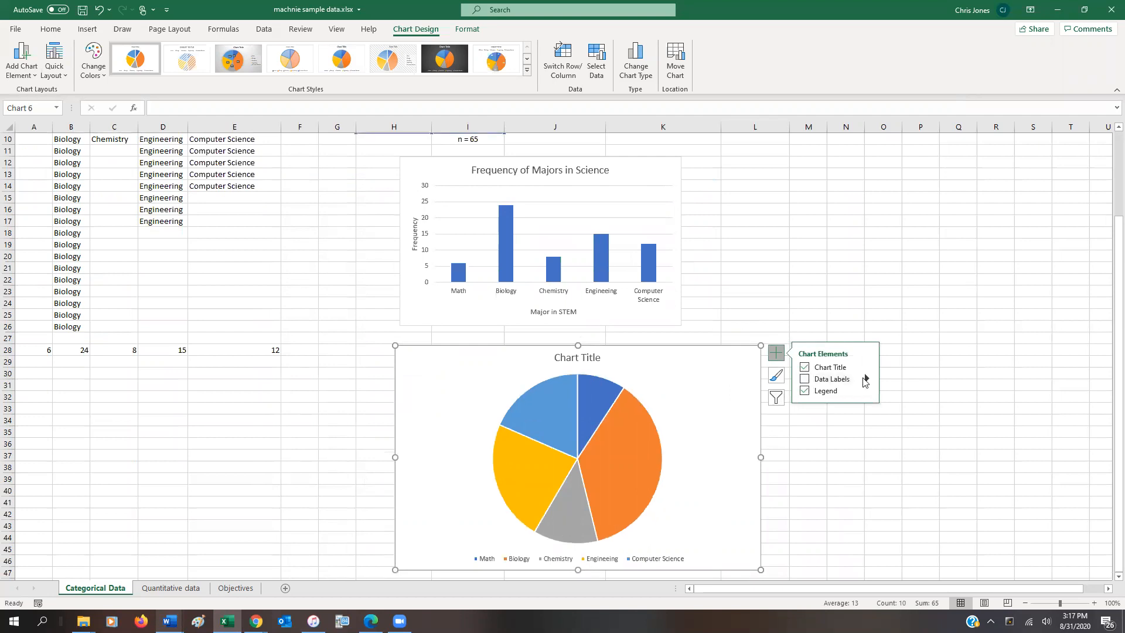
pyautogui.click(804, 380)
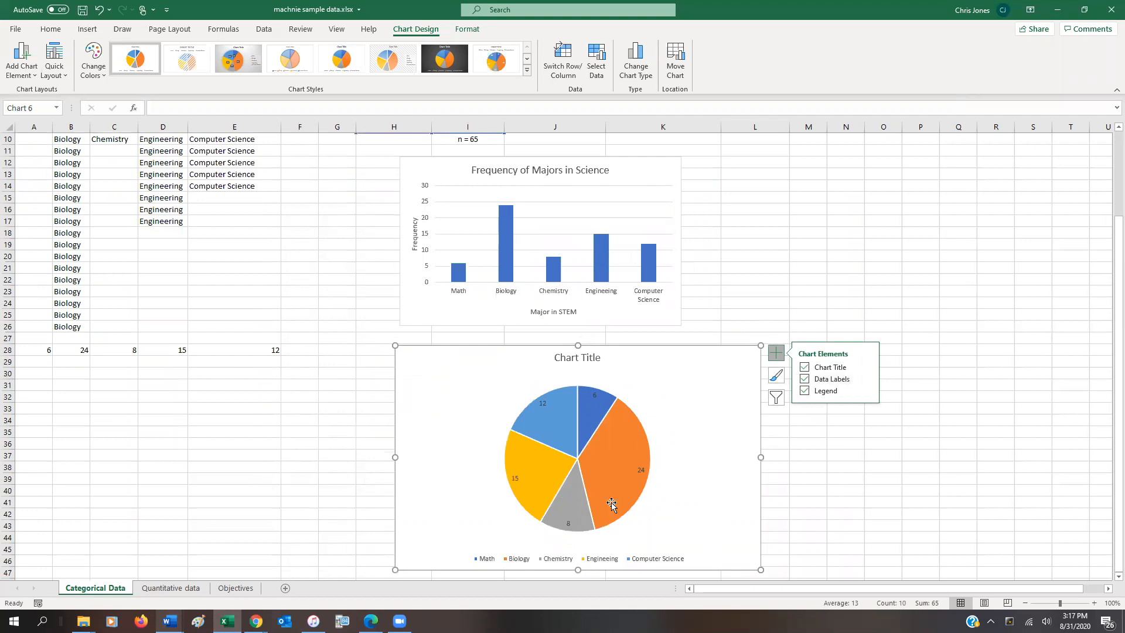
pyautogui.click(866, 378)
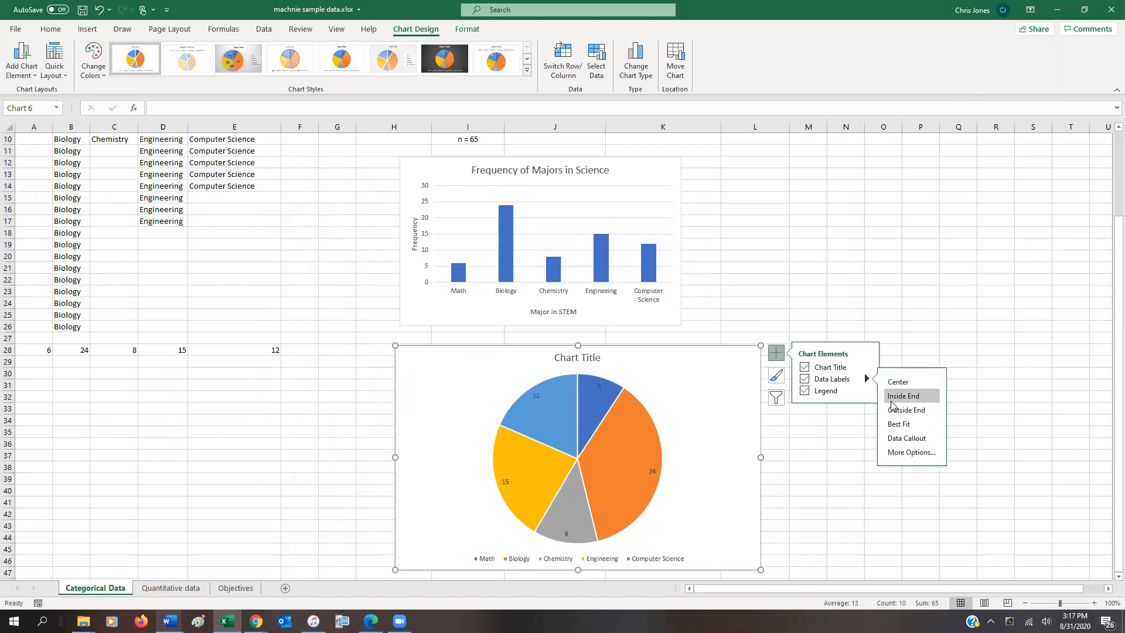
pyautogui.click(894, 439)
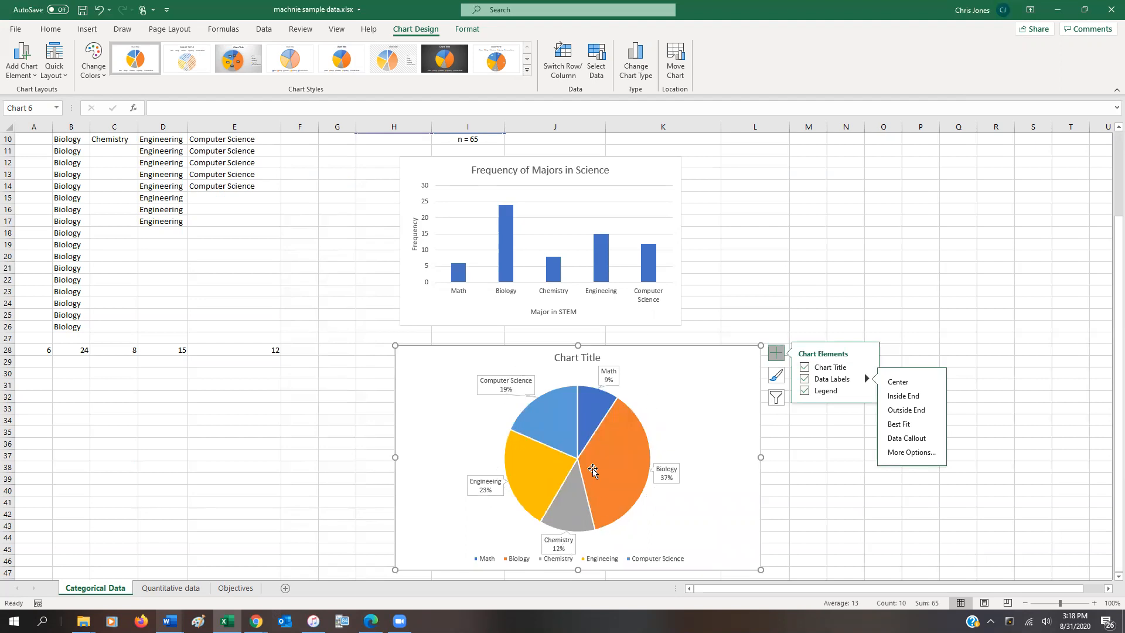
# Change the pie chart's title to "Frequency of Majors in Science".
pyautogui.click(567, 360)
pyautogui.moveTo(555, 358); pyautogui.dragTo(596, 362)
pyautogui.write('Fre')
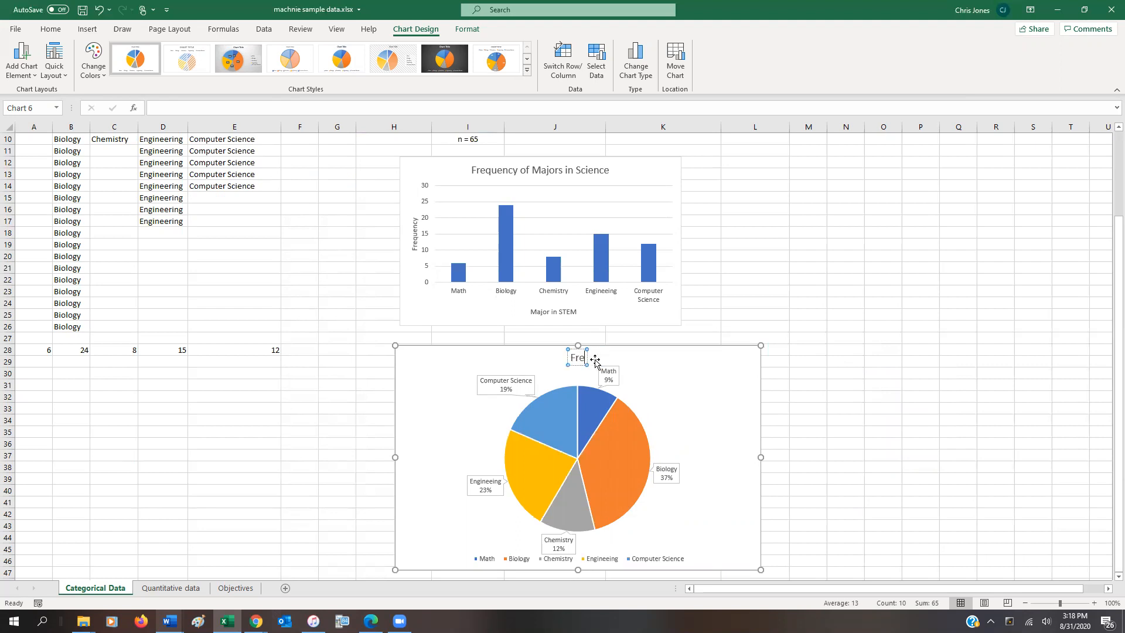
pyautogui.write('quency of')
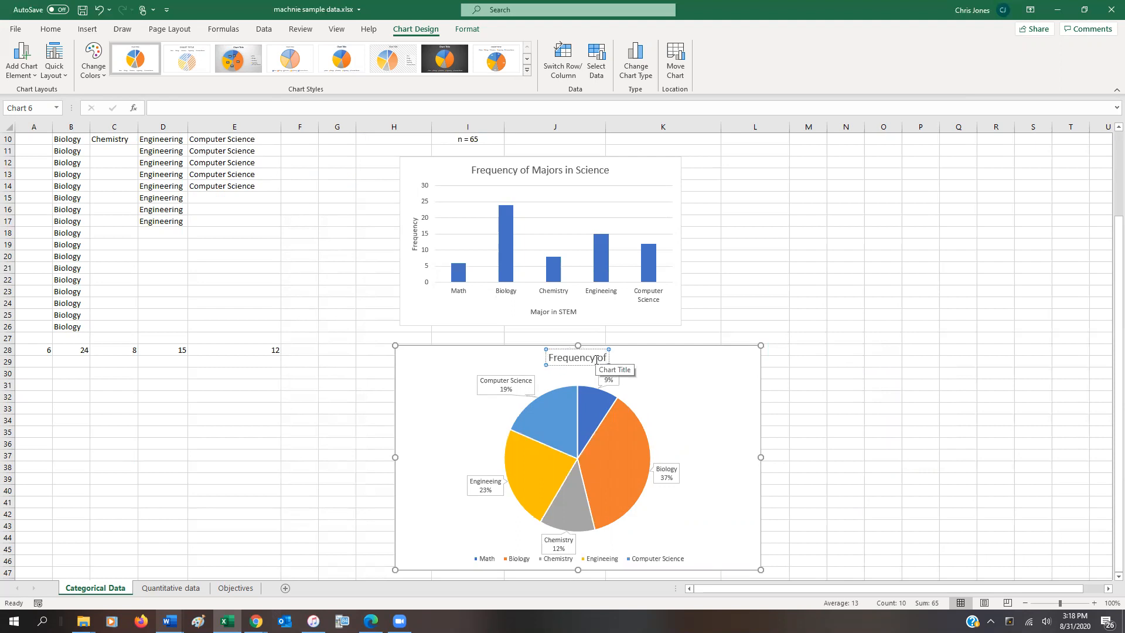
pyautogui.write(' Majors in Science')
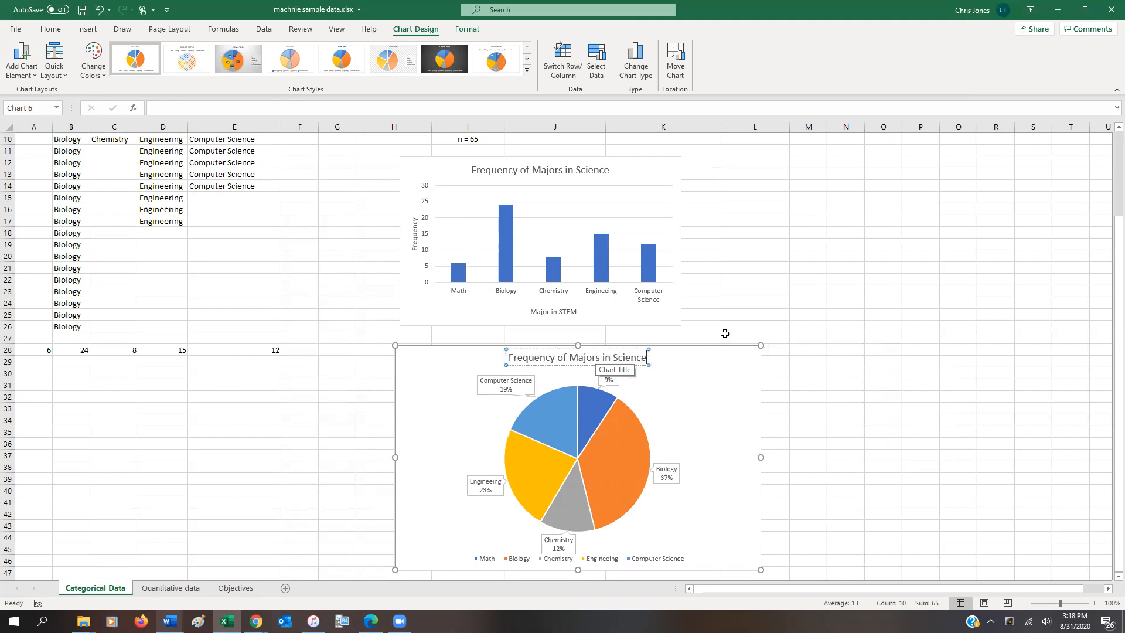
# Shift the pie chart slightly up and narrow it to about the width of the column chart above it.
pyautogui.click(668, 396)
pyautogui.moveTo(700, 374)
pyautogui.mouseDown()
pyautogui.moveTo(715, 361)
pyautogui.moveTo(704, 363)
pyautogui.mouseUp()
pyautogui.moveTo(761, 337); pyautogui.dragTo(687, 339)
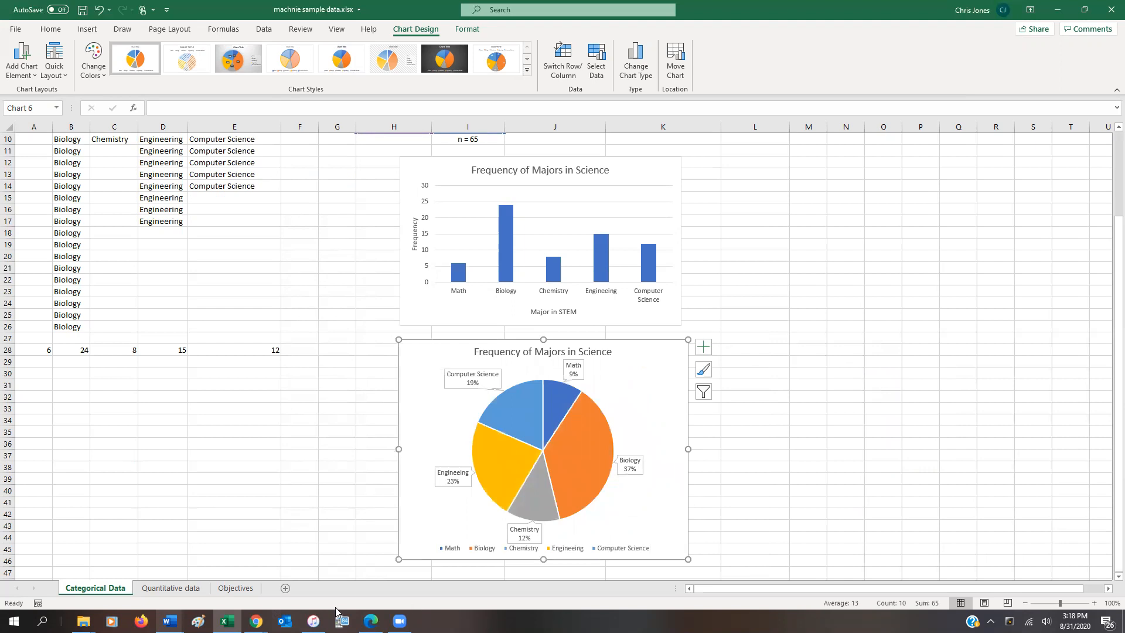
# Copy the pie chart and paste it into the Word document Document2 below the column chart.
pyautogui.moveTo(256, 621)
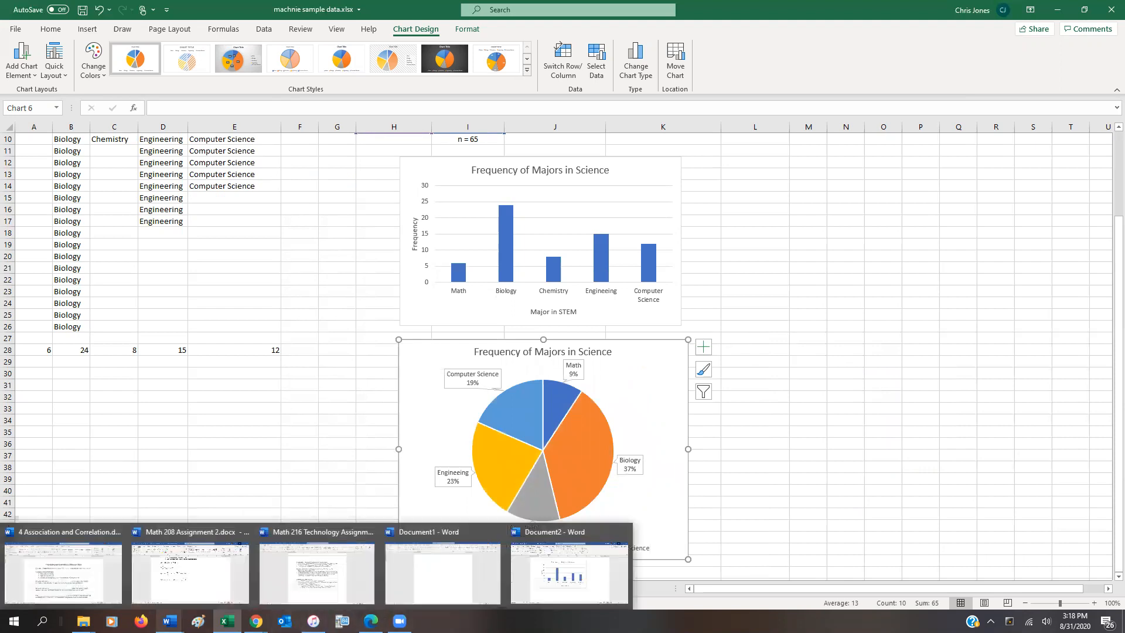
pyautogui.click(585, 571)
pyautogui.hotkey('ctrl', 'v')
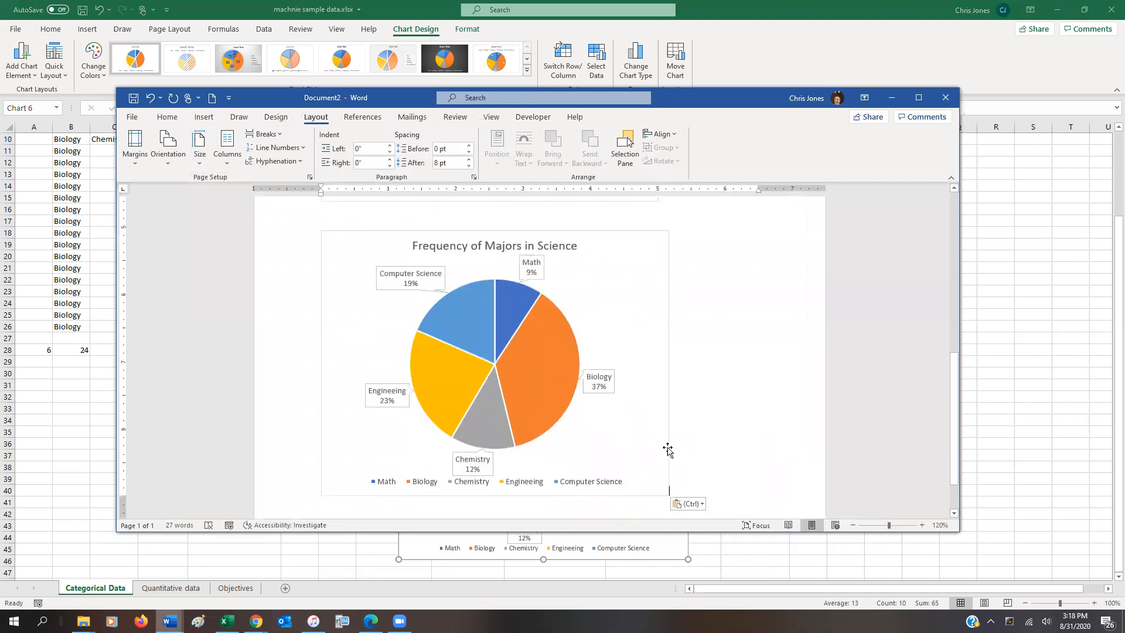
# Correct the misspelled category in the Word frequency table to "Engineering" and return to the frequency table in the Excel workbook.
pyautogui.scroll(10, 667, 449)
pyautogui.scroll(-1, 673, 444)
pyautogui.scroll(2, 674, 445)
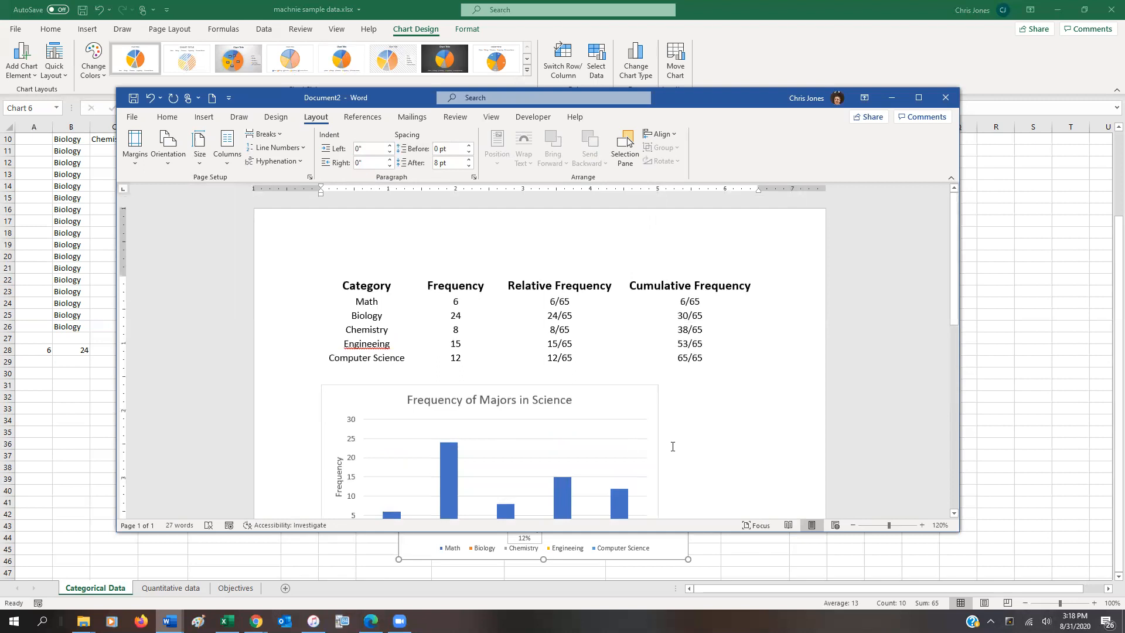
pyautogui.rightClick(380, 347)
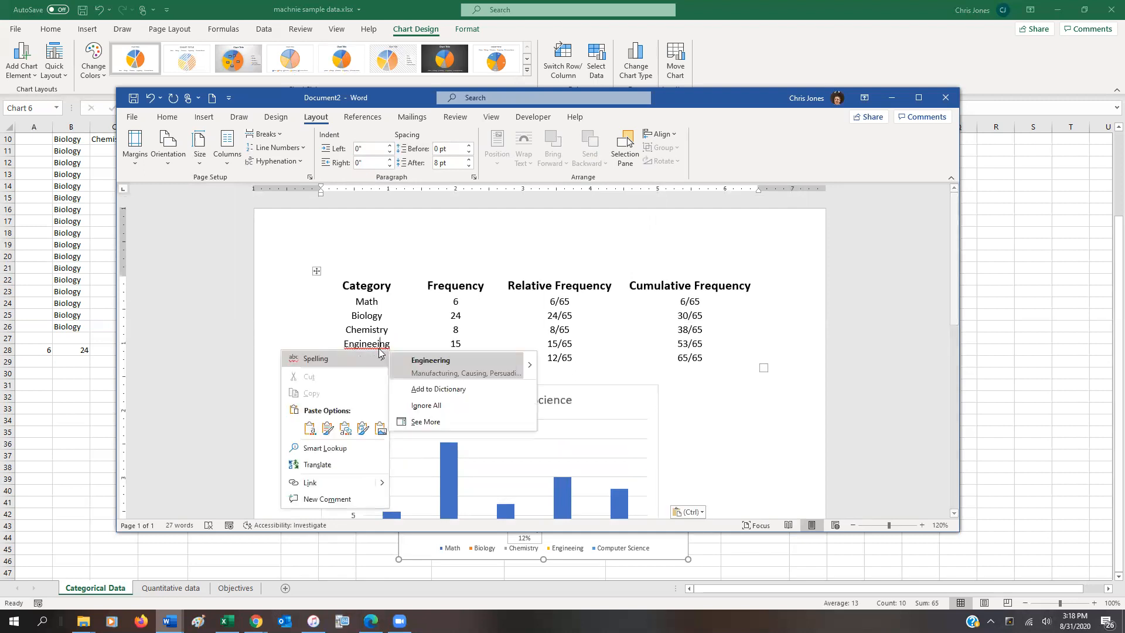
pyautogui.click(413, 359)
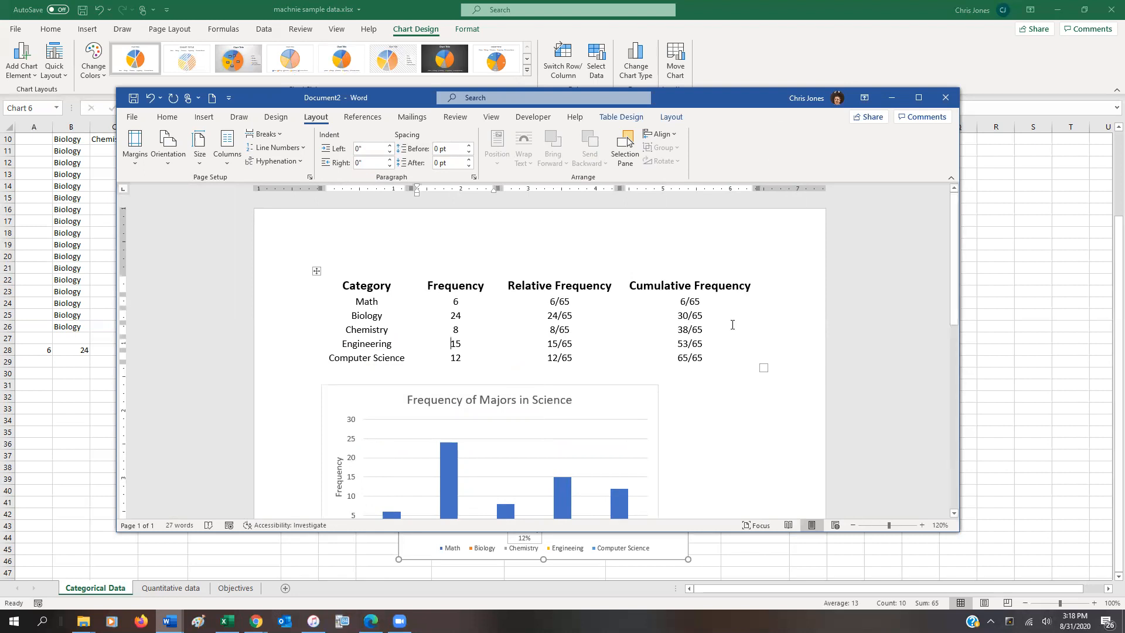
pyautogui.click(749, 6)
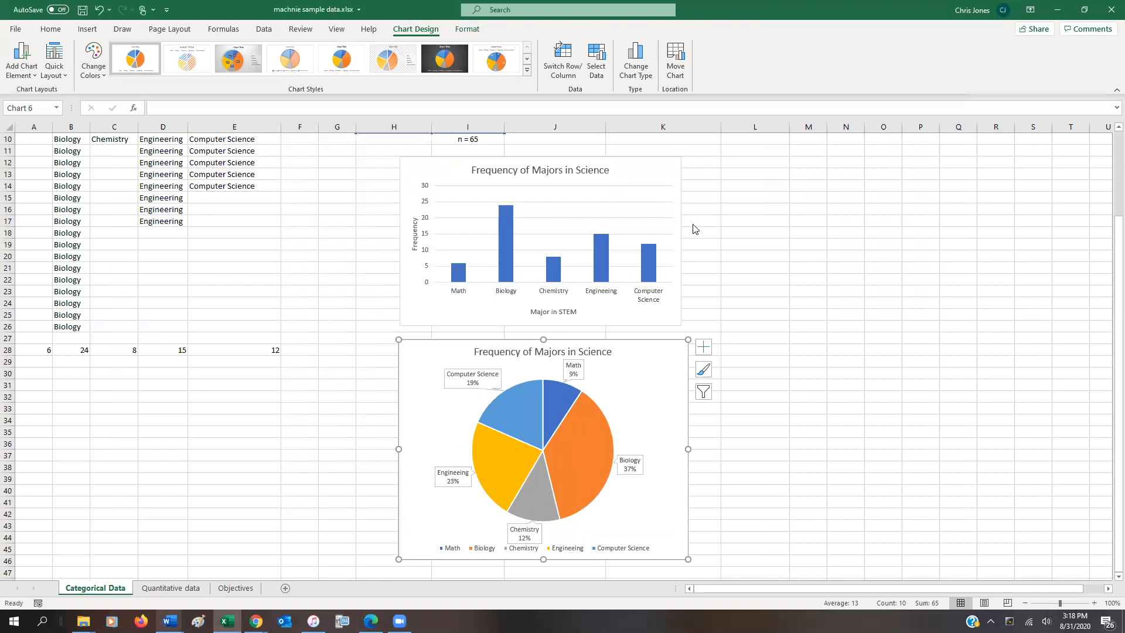
pyautogui.scroll(3, 111, 457)
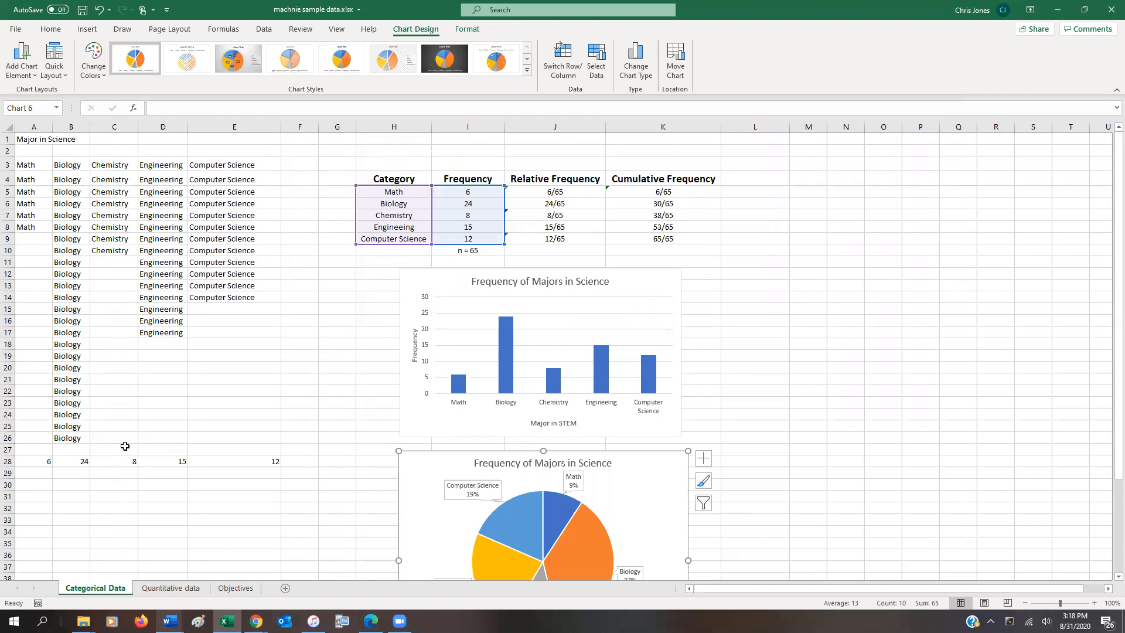